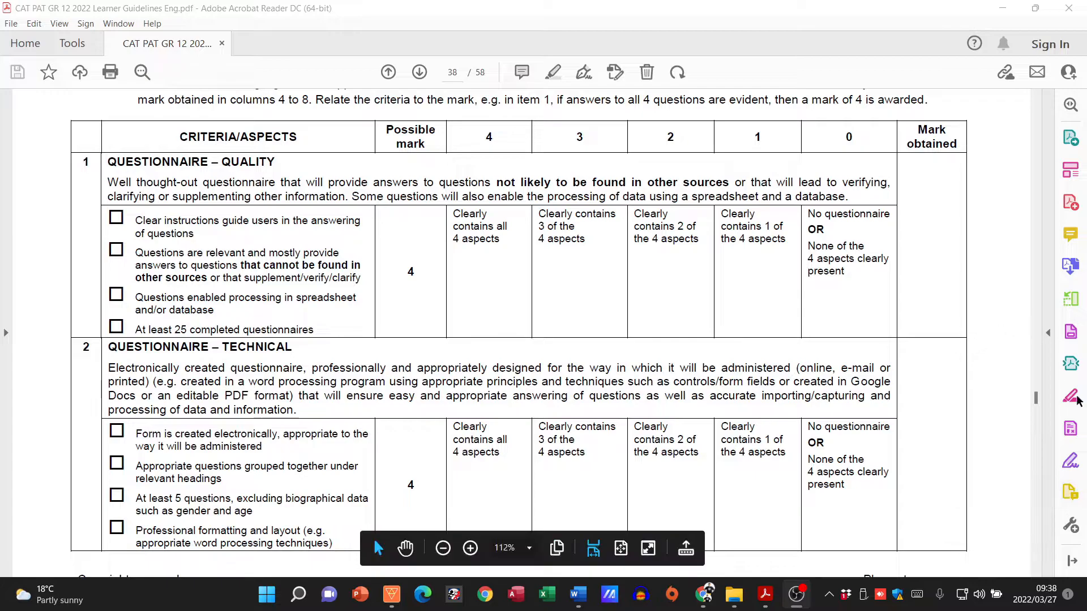
# - Review the Questionnaire – Quality criteria in the Phase 2 assessment tool, from clear instructions to at least 25 completed questionnaires
pyautogui.scroll(2, 1038, 399)
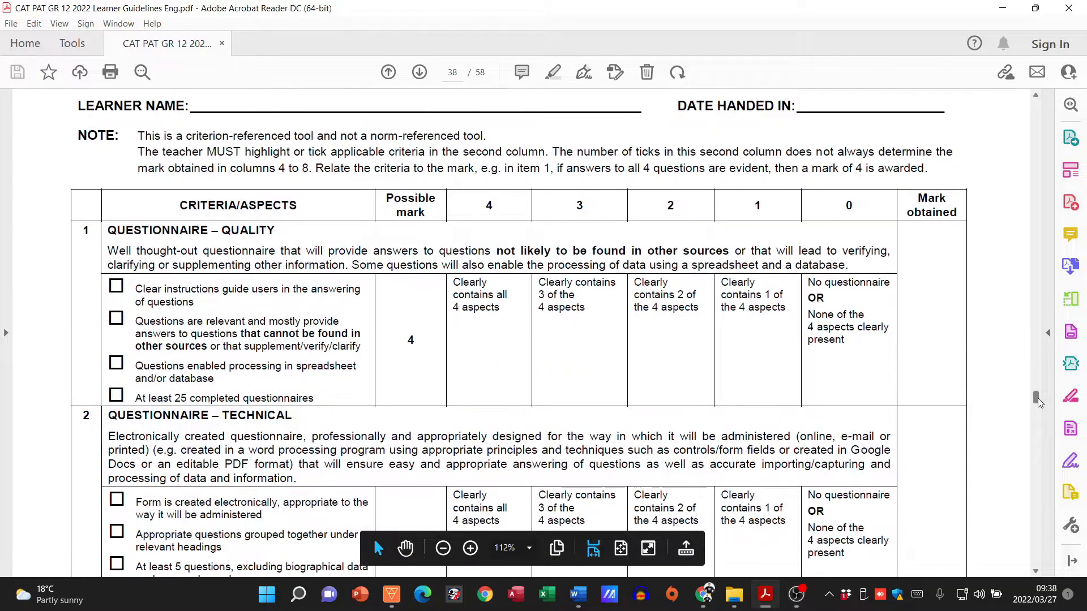
pyautogui.scroll(2, 1038, 398)
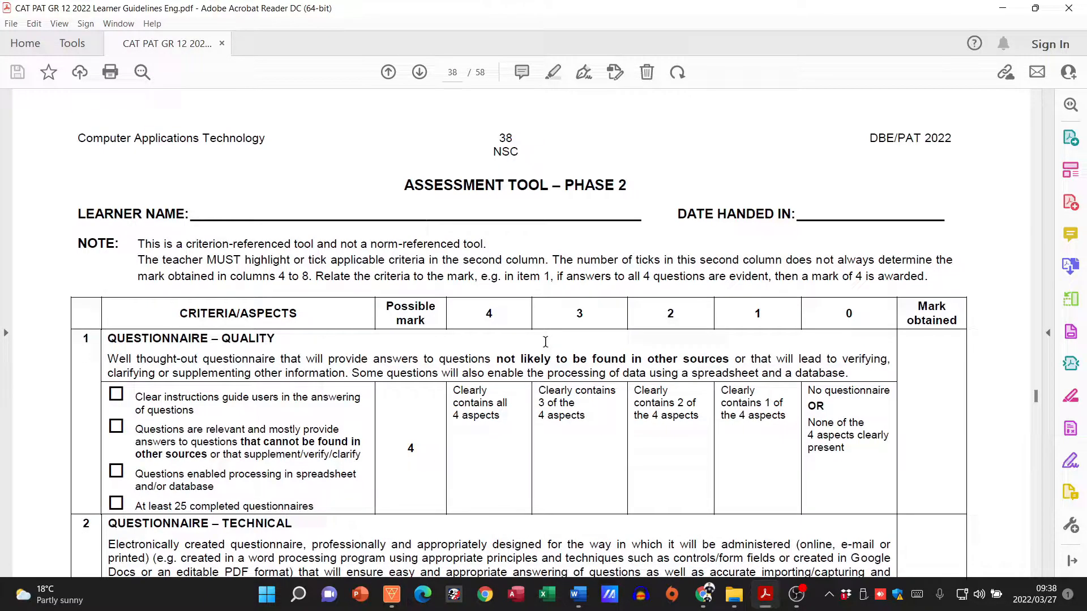
pyautogui.scroll(-1, 545, 342)
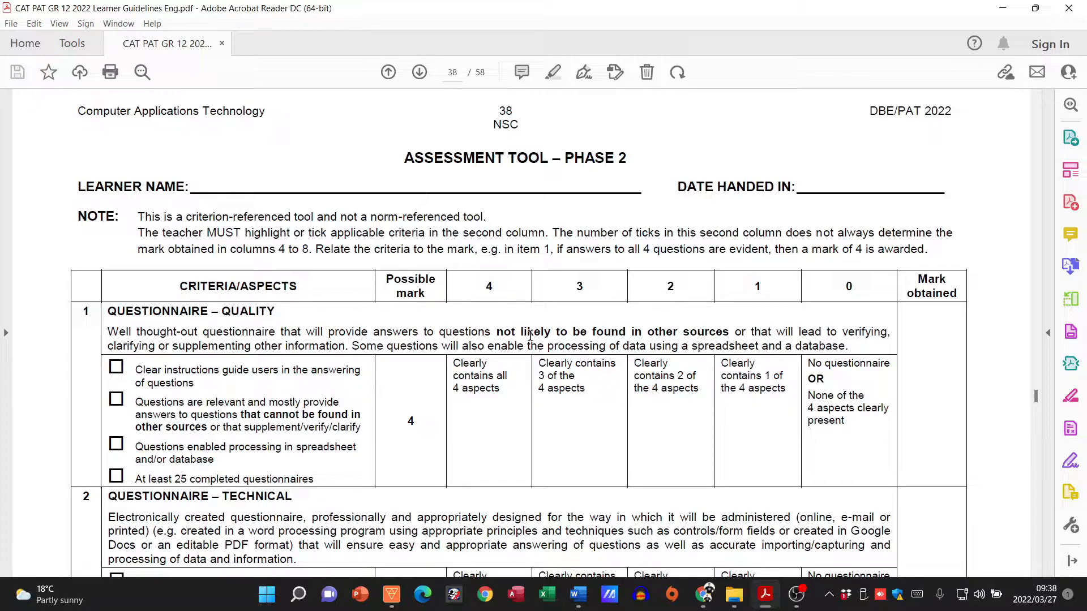
pyautogui.scroll(-3, 330, 317)
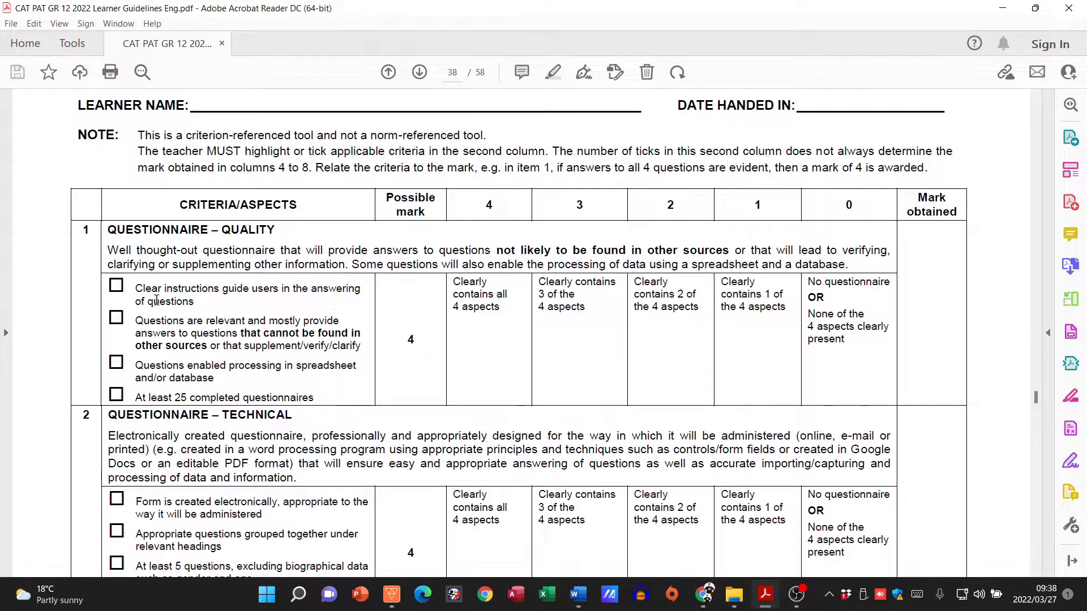
pyautogui.moveTo(136, 292); pyautogui.dragTo(278, 291)
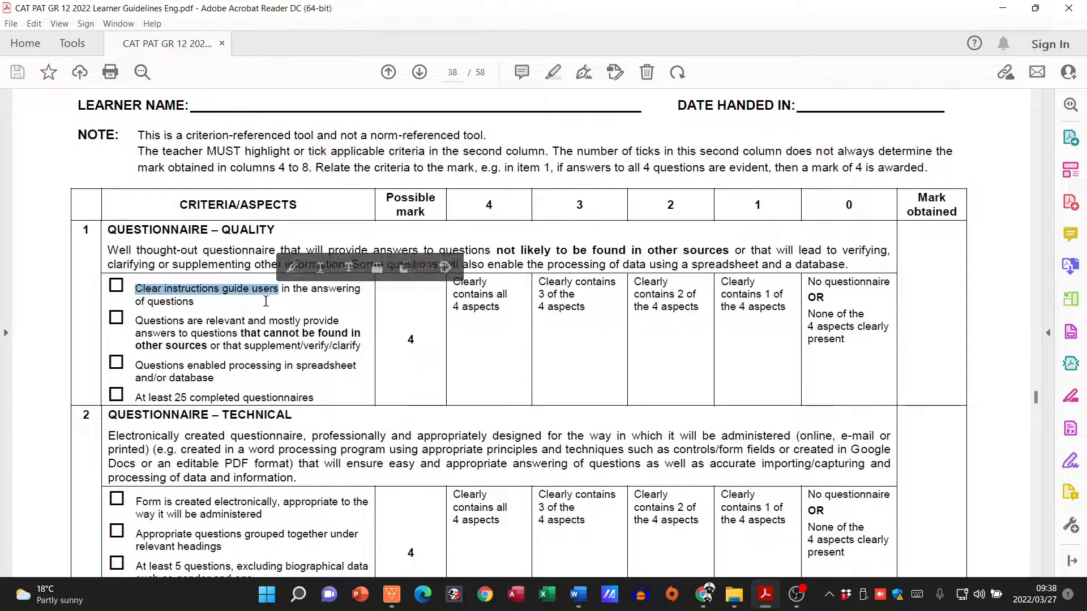
pyautogui.click(264, 301)
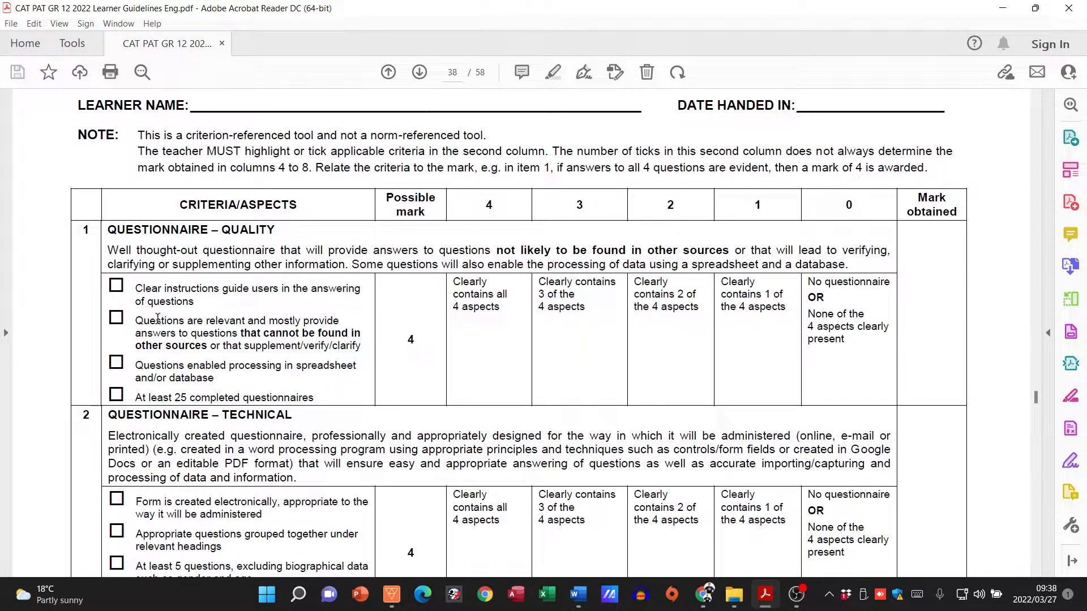
pyautogui.moveTo(158, 319); pyautogui.dragTo(300, 321)
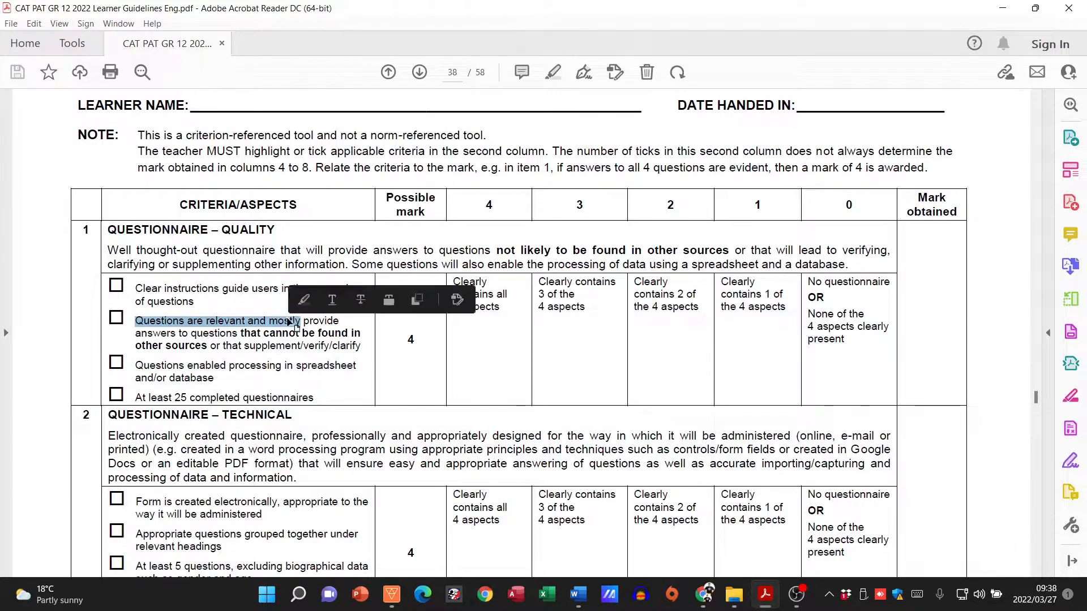
pyautogui.scroll(-1, 181, 346)
pyautogui.moveTo(136, 339); pyautogui.dragTo(284, 339)
pyautogui.click(261, 351)
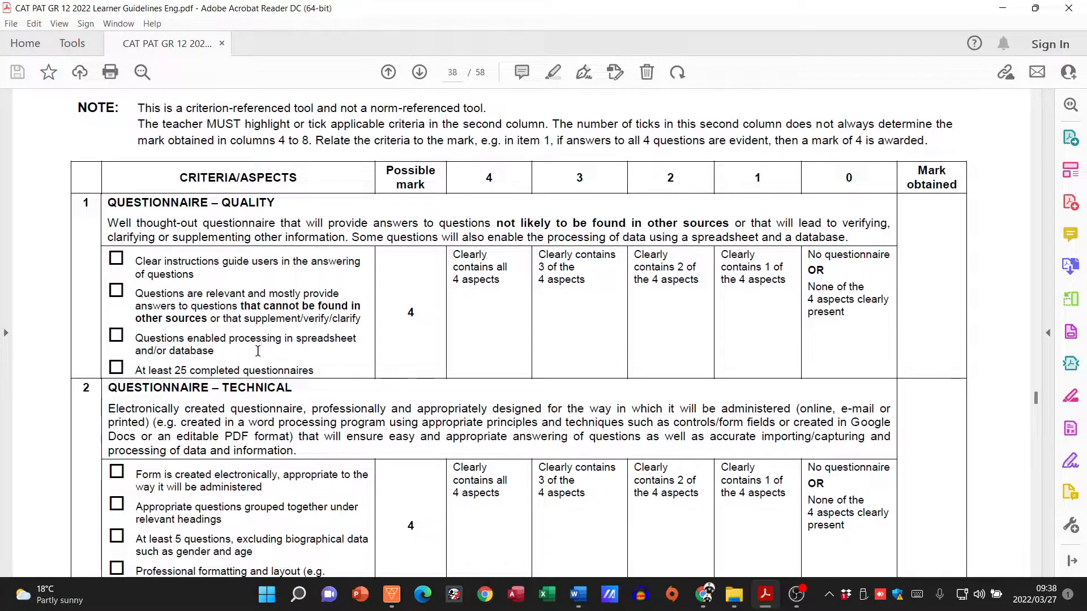
pyautogui.moveTo(167, 369); pyautogui.dragTo(283, 373)
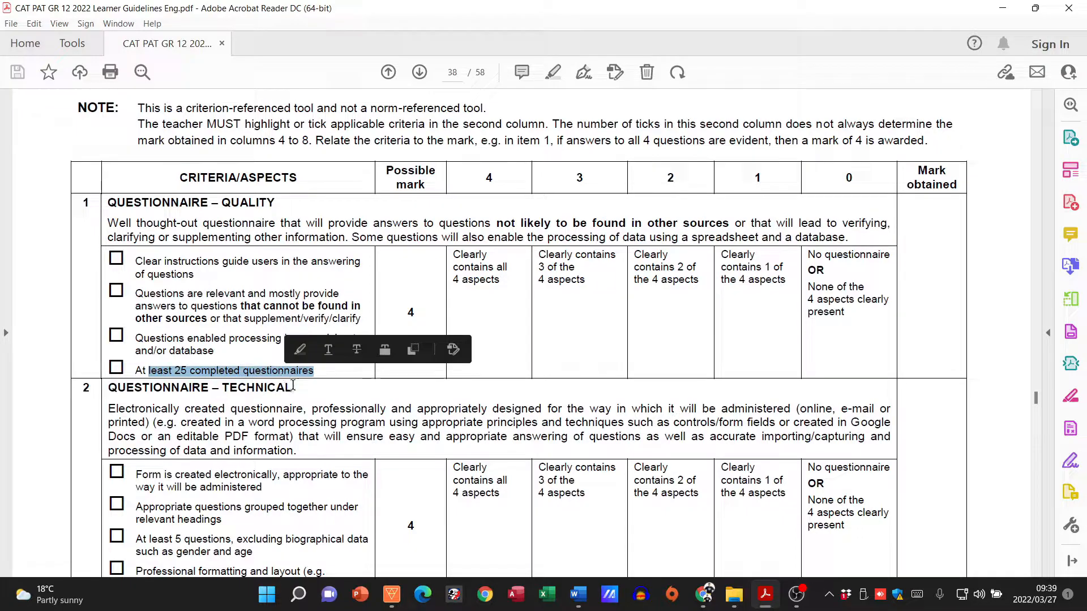
# - Review the Questionnaire – Technical criteria covering electronic form creation, grouped questions, number of questions, and professional formatting and layout
pyautogui.scroll(-3, 310, 402)
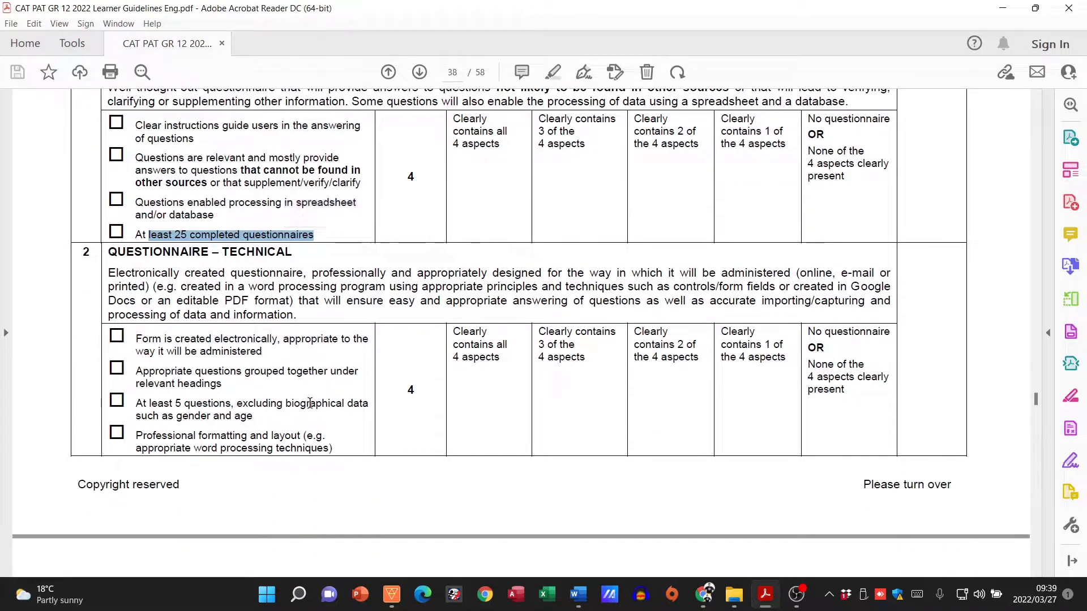
pyautogui.scroll(-1, 310, 402)
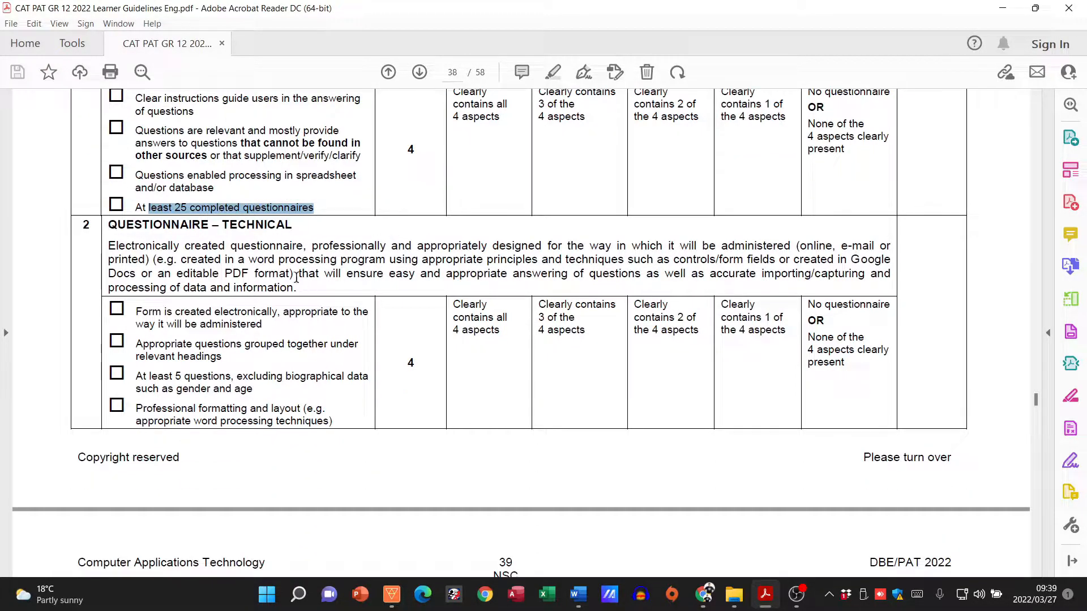
pyautogui.scroll(-2, 289, 281)
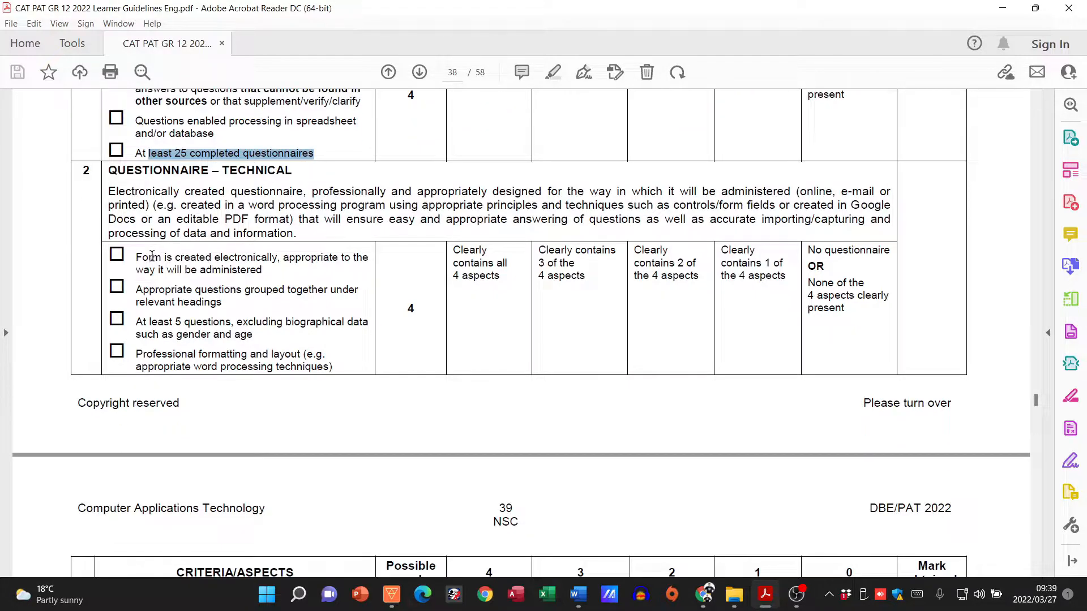
pyautogui.moveTo(152, 256); pyautogui.dragTo(334, 257)
pyautogui.moveTo(165, 289); pyautogui.dragTo(327, 290)
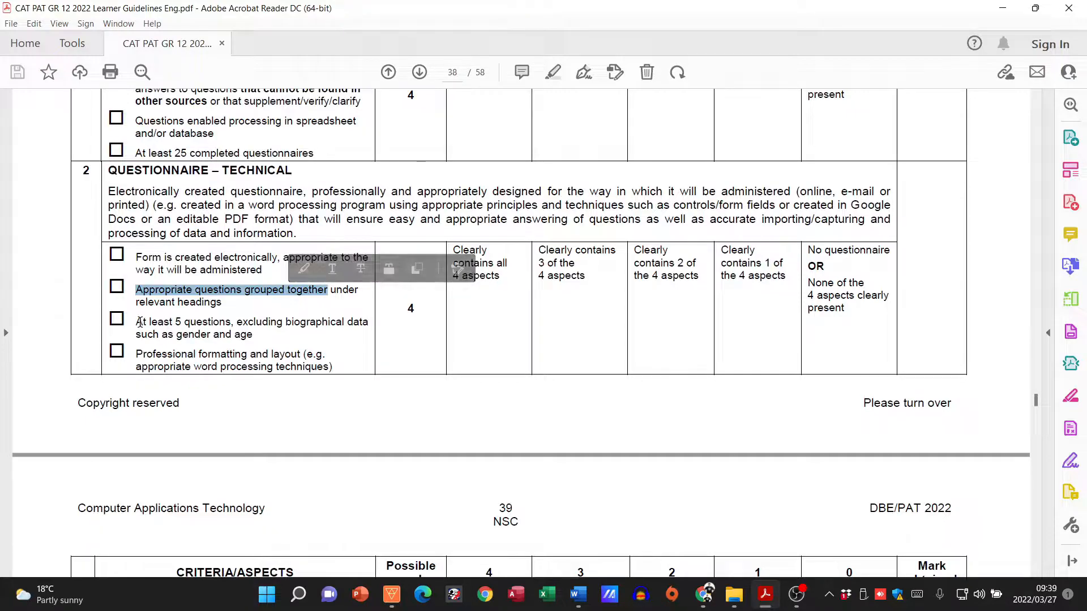
pyautogui.moveTo(138, 323); pyautogui.dragTo(231, 323)
pyautogui.moveTo(151, 358); pyautogui.dragTo(300, 358)
pyautogui.scroll(-1, 271, 313)
pyautogui.scroll(-10, 235, 308)
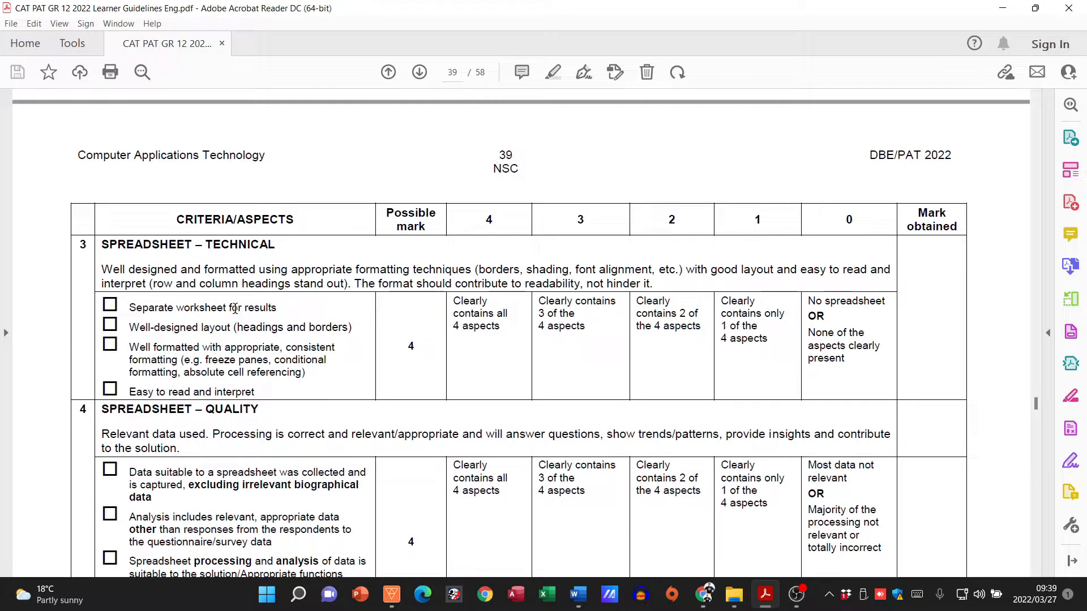
pyautogui.scroll(14, 234, 308)
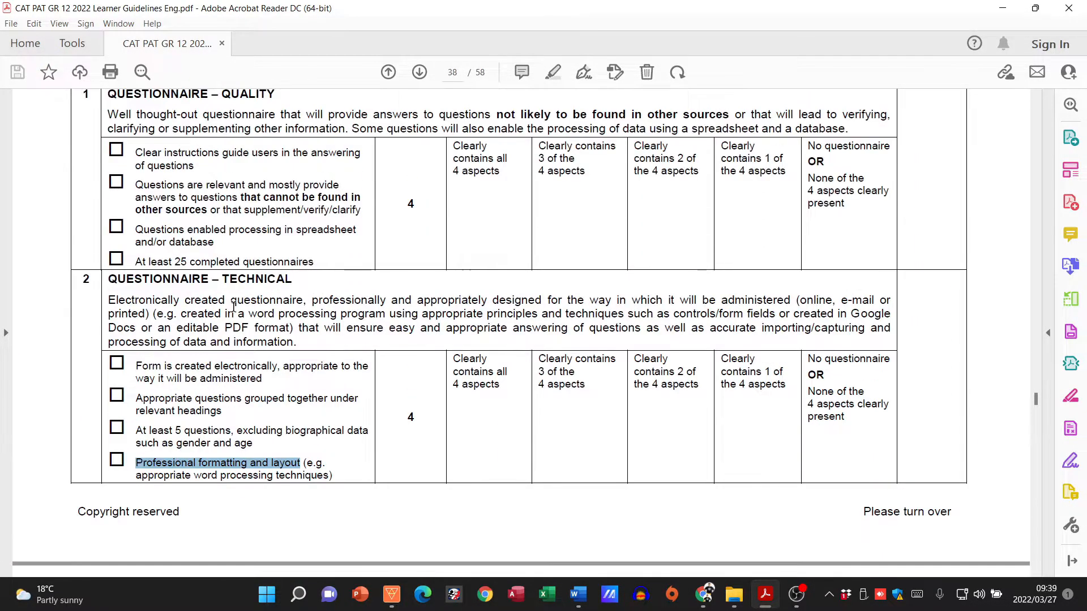
pyautogui.scroll(2, 234, 306)
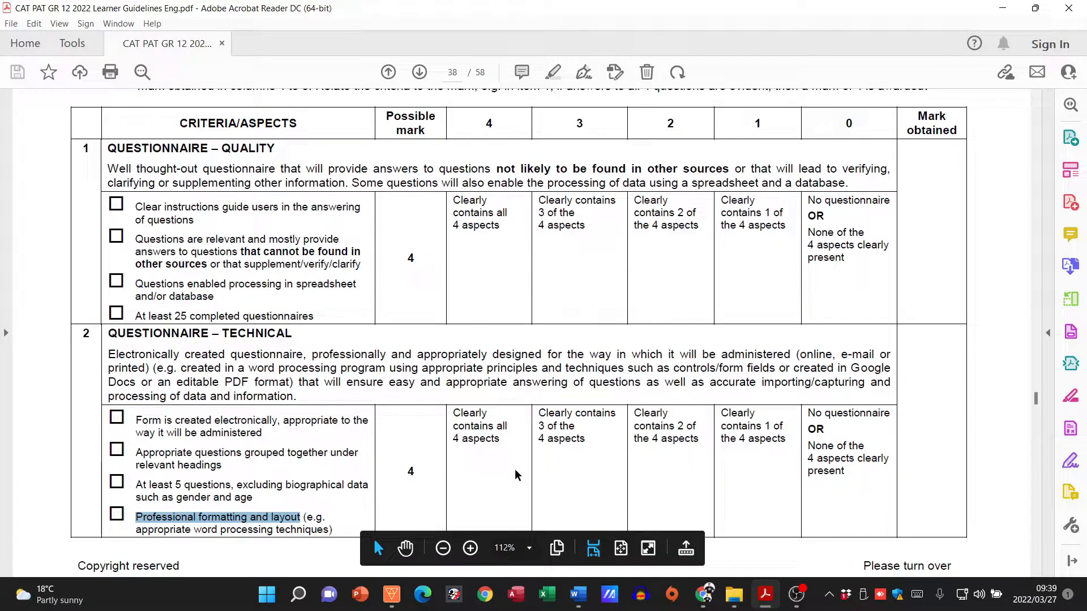
# - Switch to the questionnaire in Word and add blank lines above the title and between the title and the Gender heading
pyautogui.click(578, 594)
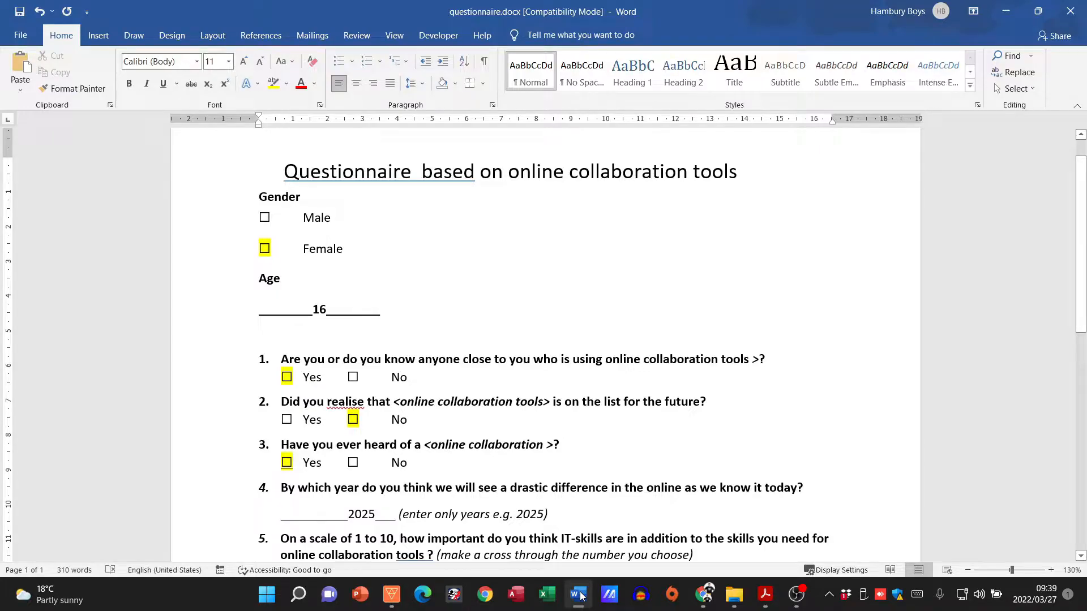
pyautogui.scroll(1, 541, 289)
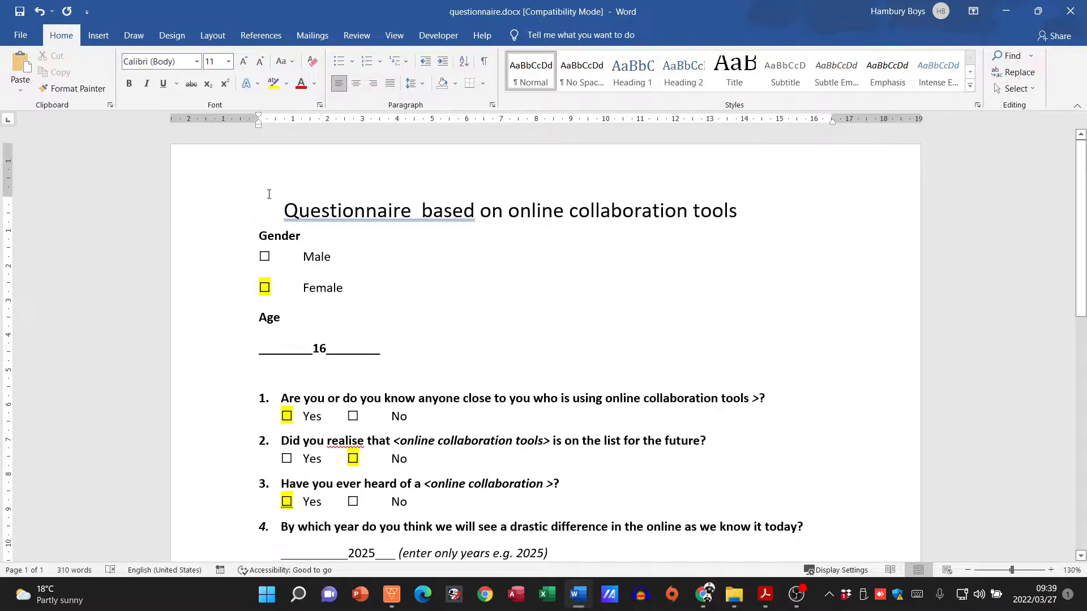
pyautogui.click(283, 209)
pyautogui.press('Return')
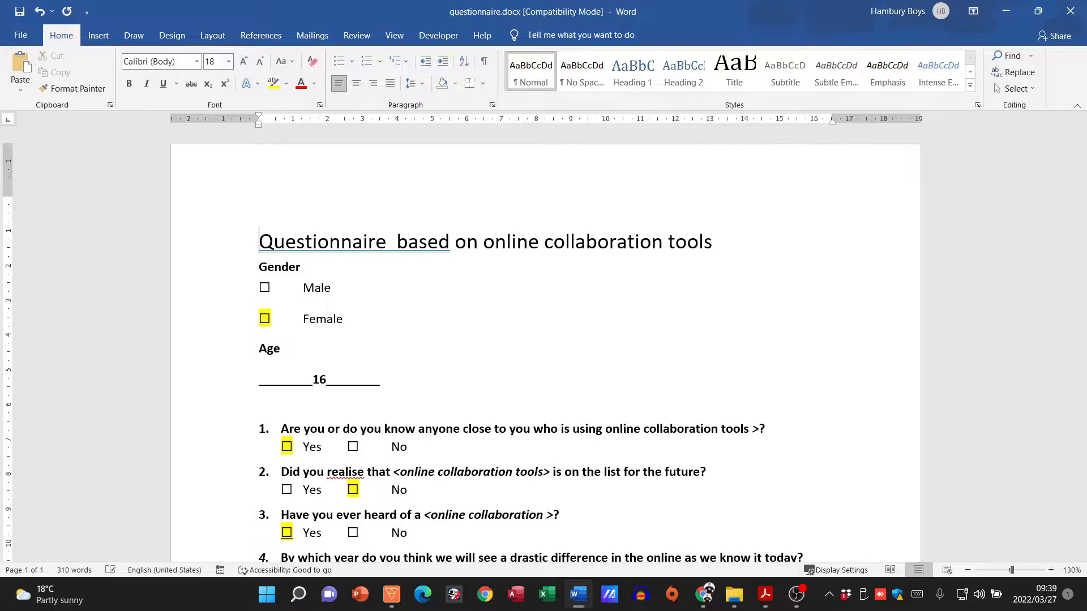
pyautogui.press('Up')
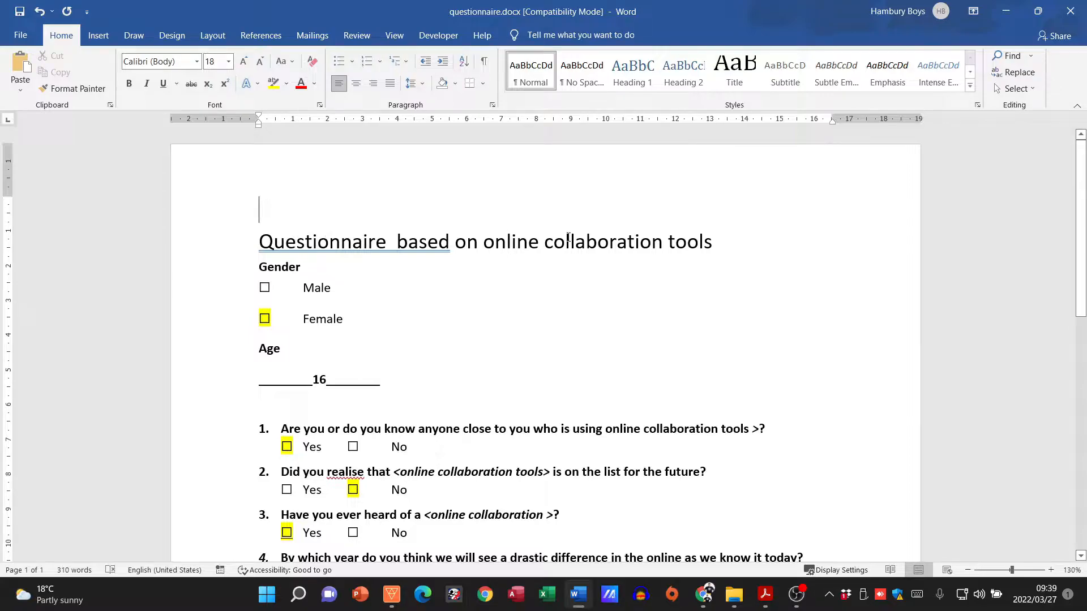
pyautogui.press('Return')
pyautogui.press('Return')
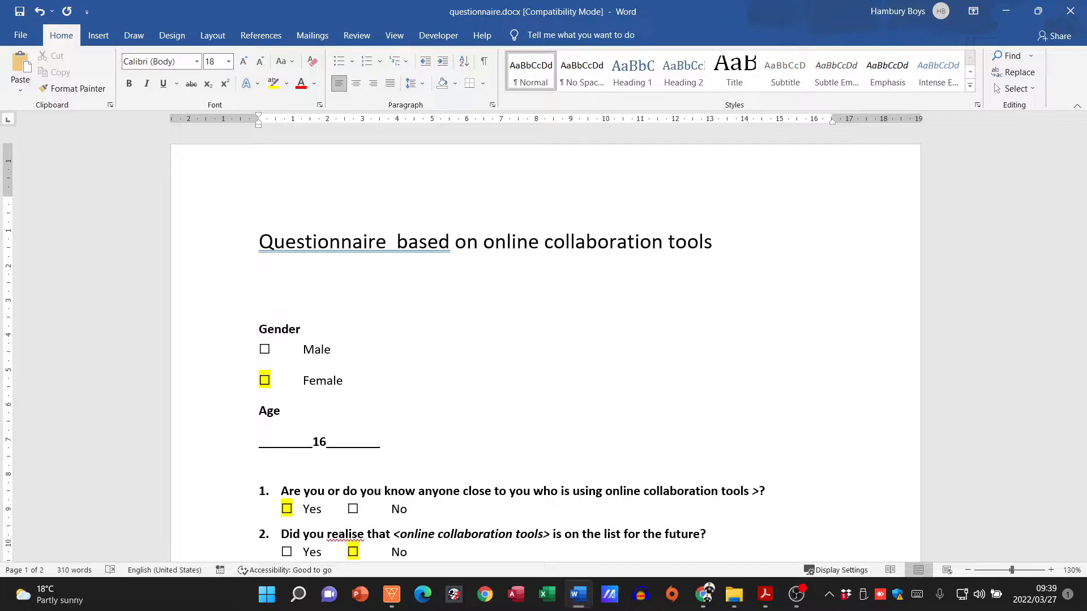
# - Add the instruction "Please tick/click on the relevant boxes to display your choice." above the Gender heading, followed by a blank line
pyautogui.write('Please tick')
pyautogui.press('BackSpace')
pyautogui.write('/')
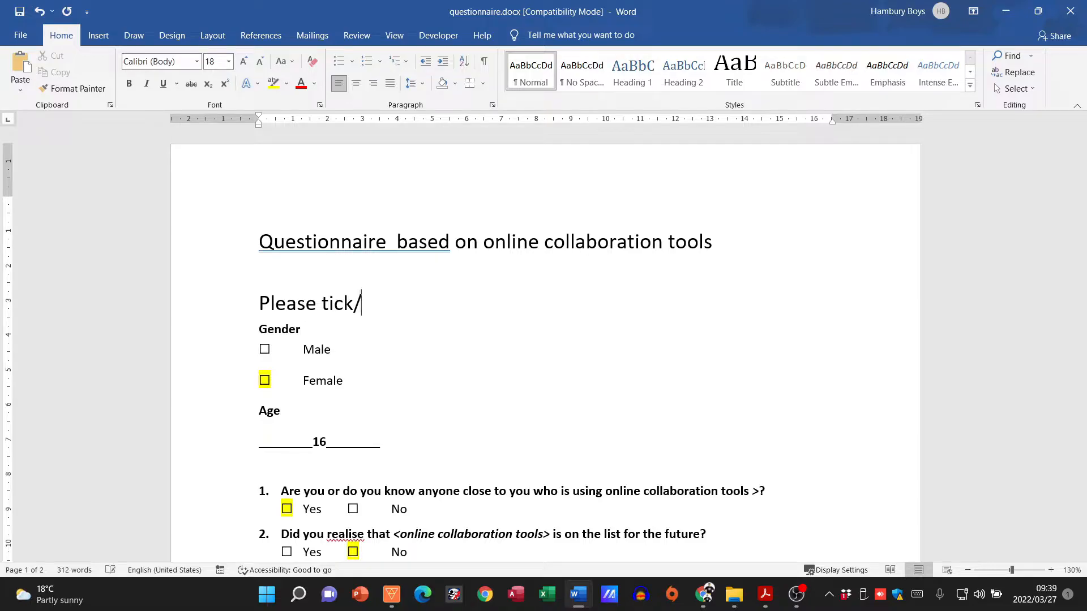
pyautogui.write('click on the relevant ')
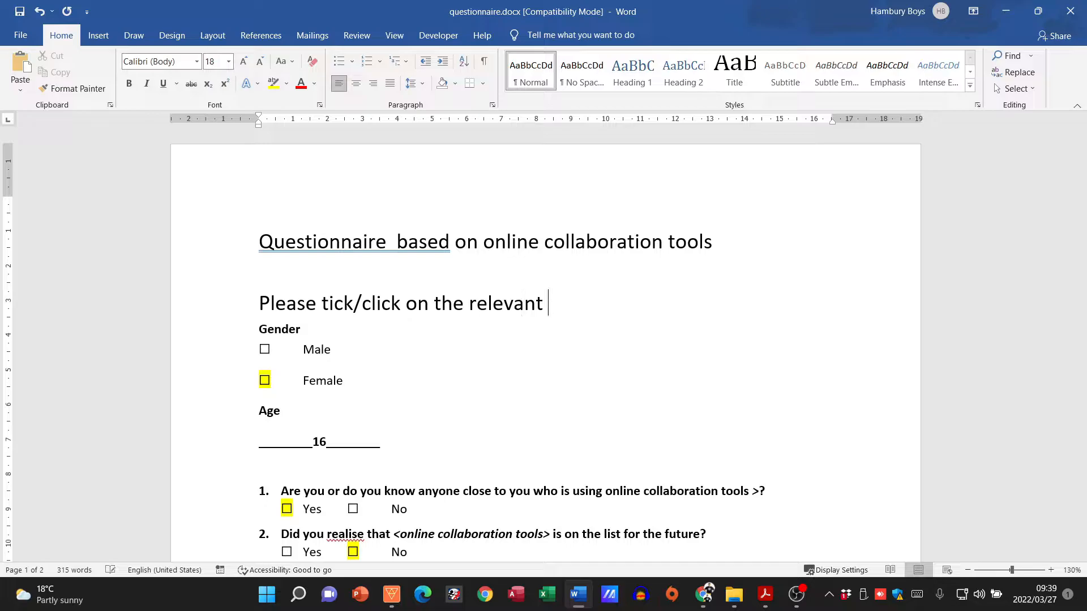
pyautogui.write('boxes to display')
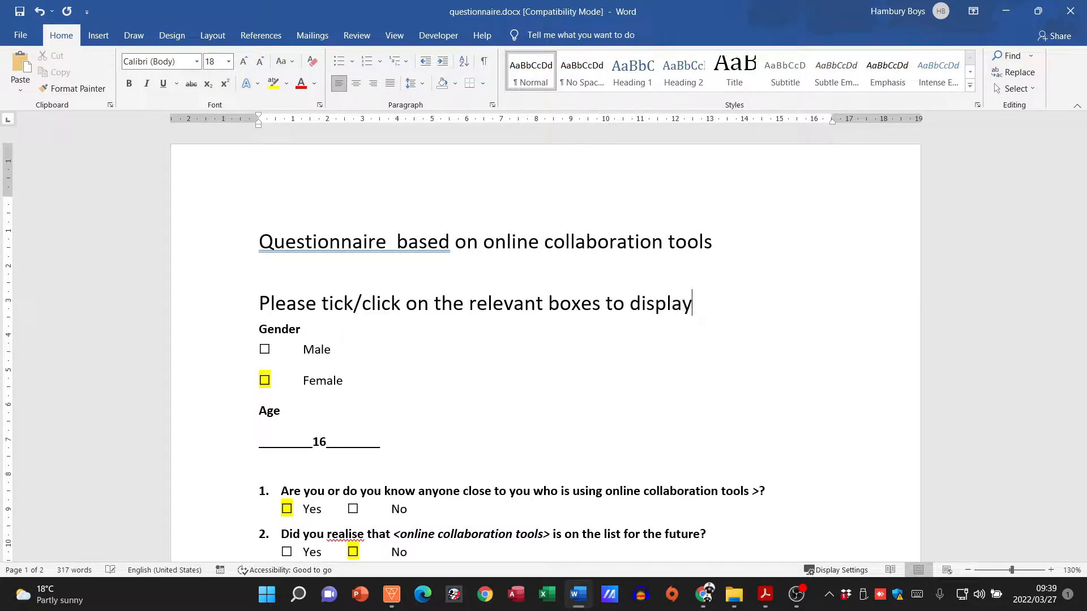
pyautogui.write(' your choice.')
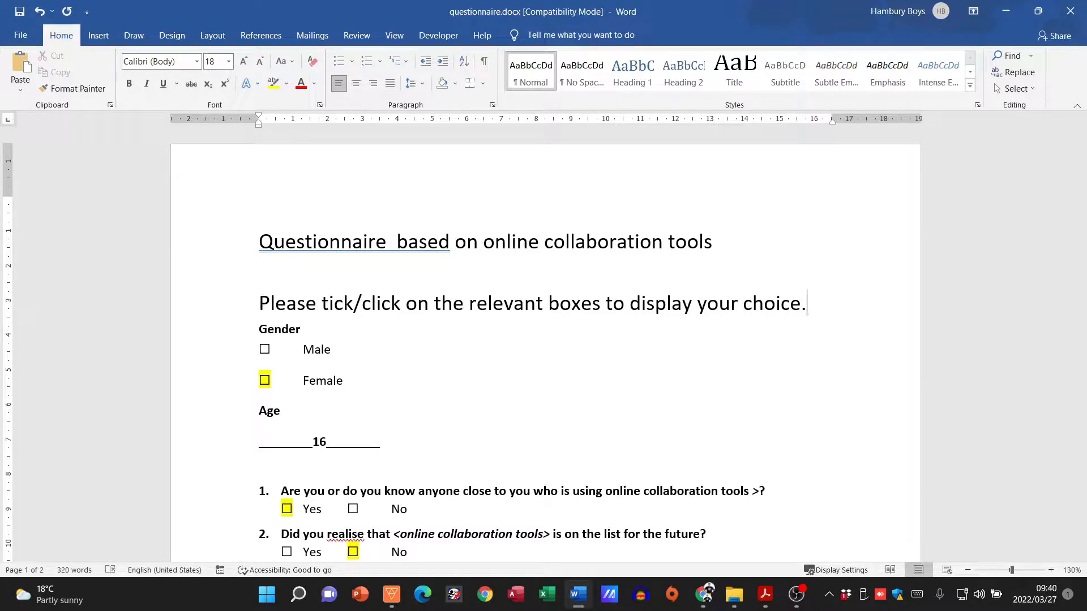
pyautogui.press('Return')
# - Switch to the assessment tool PDF and check the criteria on clear instructions, at least 5 questions and electronic form creation
pyautogui.hotkey('alt', 'Tab')
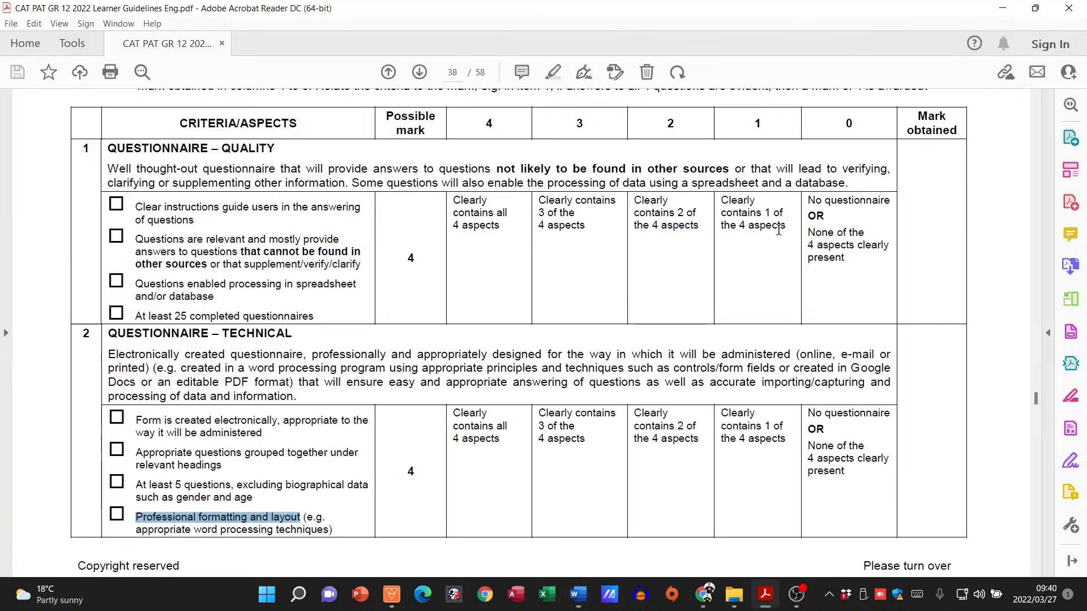
pyautogui.moveTo(138, 213); pyautogui.dragTo(187, 226)
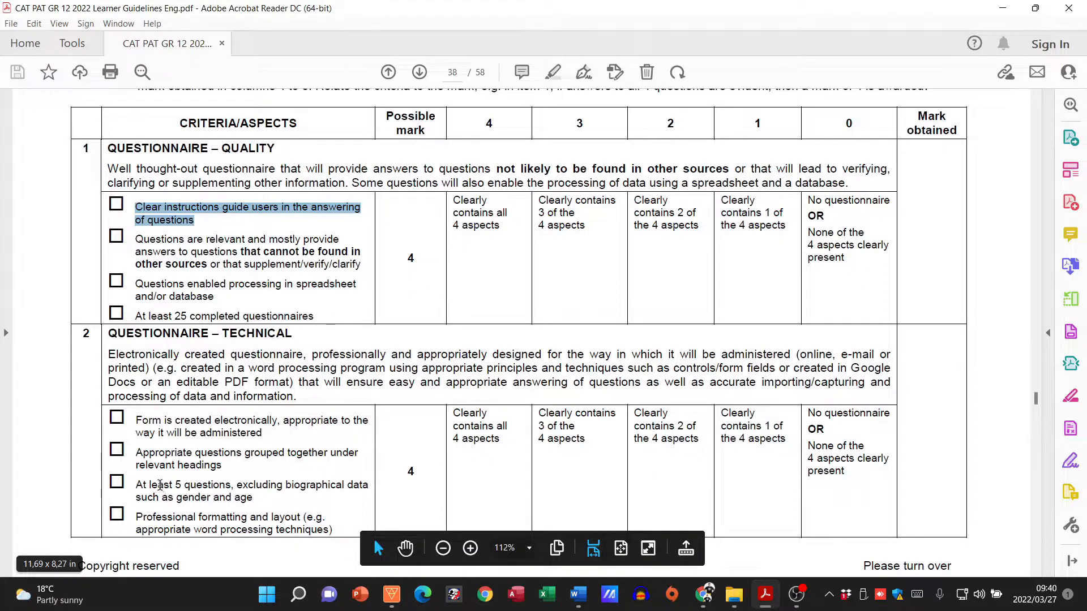
pyautogui.moveTo(162, 485); pyautogui.dragTo(193, 485)
pyautogui.moveTo(137, 420); pyautogui.dragTo(247, 422)
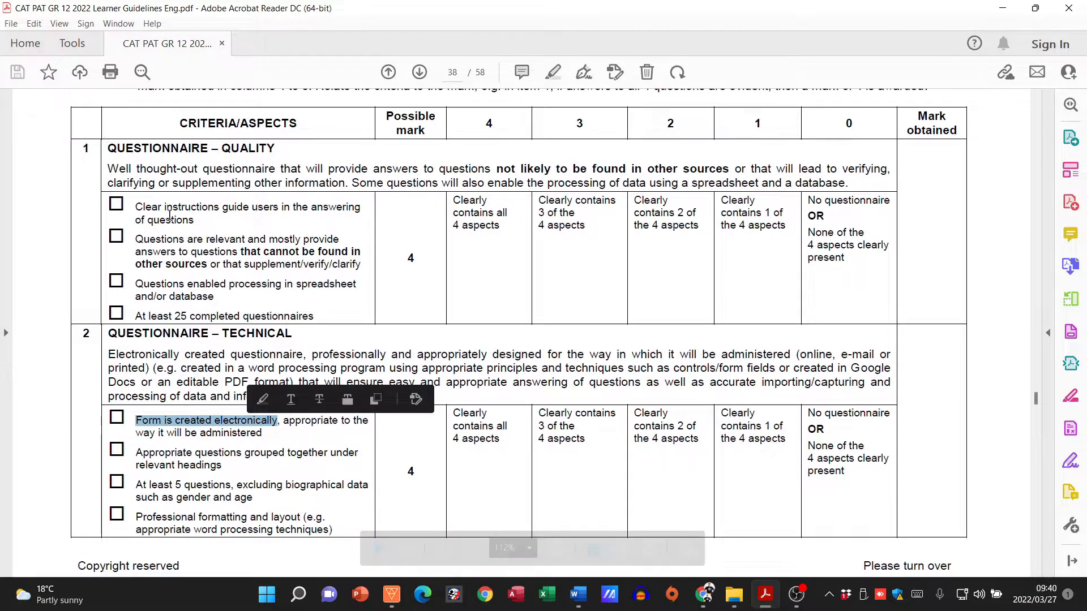
pyautogui.moveTo(220, 207); pyautogui.dragTo(194, 221)
pyautogui.doubleClick(186, 420)
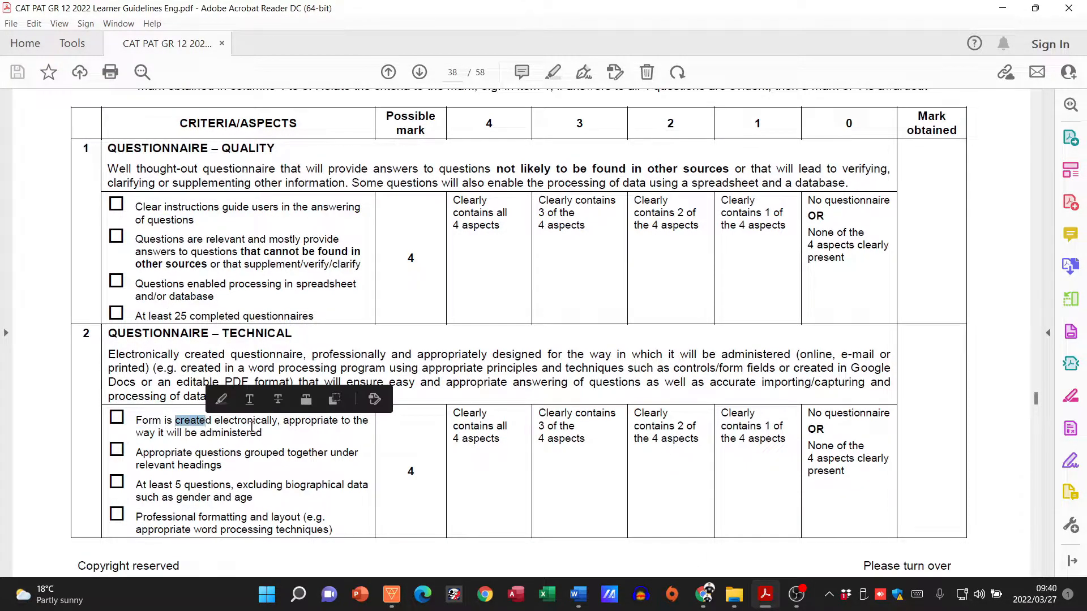
# - Switch back to the Word questionnaire and delete the Male and Female checkbox lines under Gender, leaving a blank line
pyautogui.hotkey('alt', 'Tab')
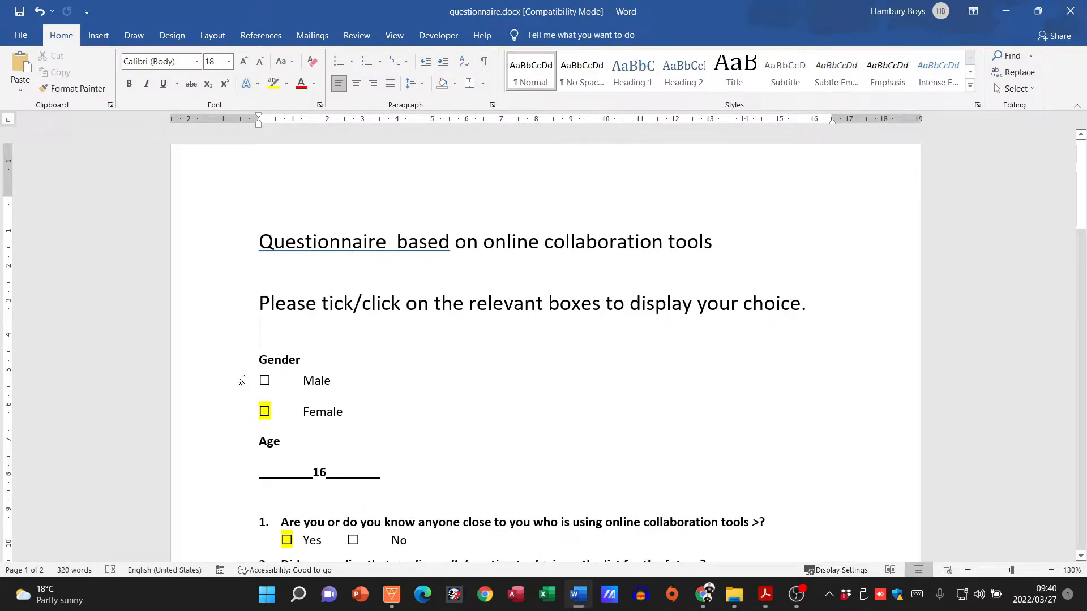
pyautogui.moveTo(242, 380); pyautogui.dragTo(232, 409)
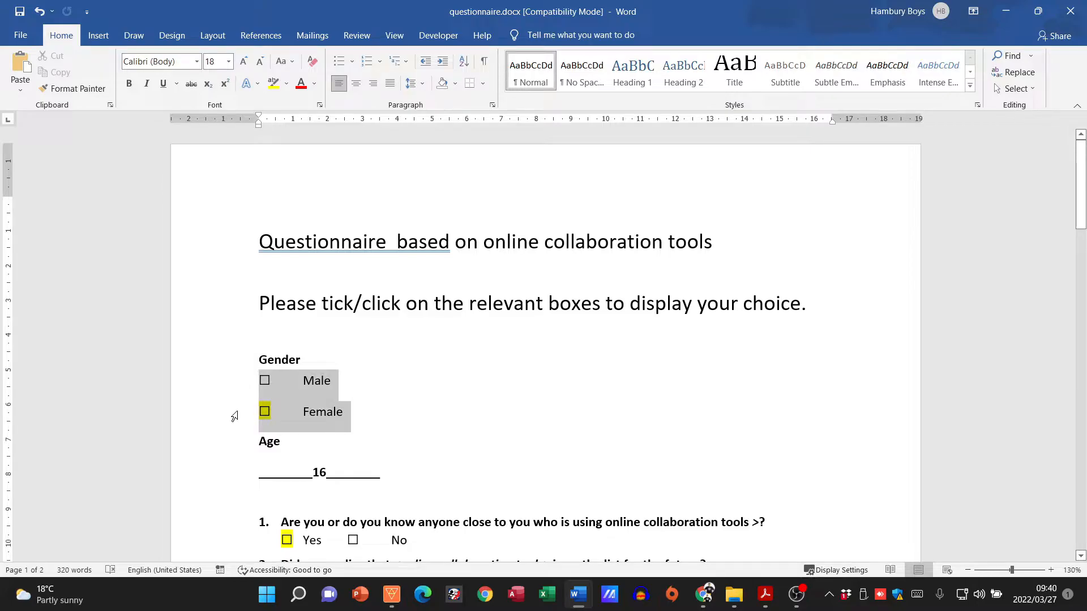
pyautogui.press('Delete')
pyautogui.press('Return')
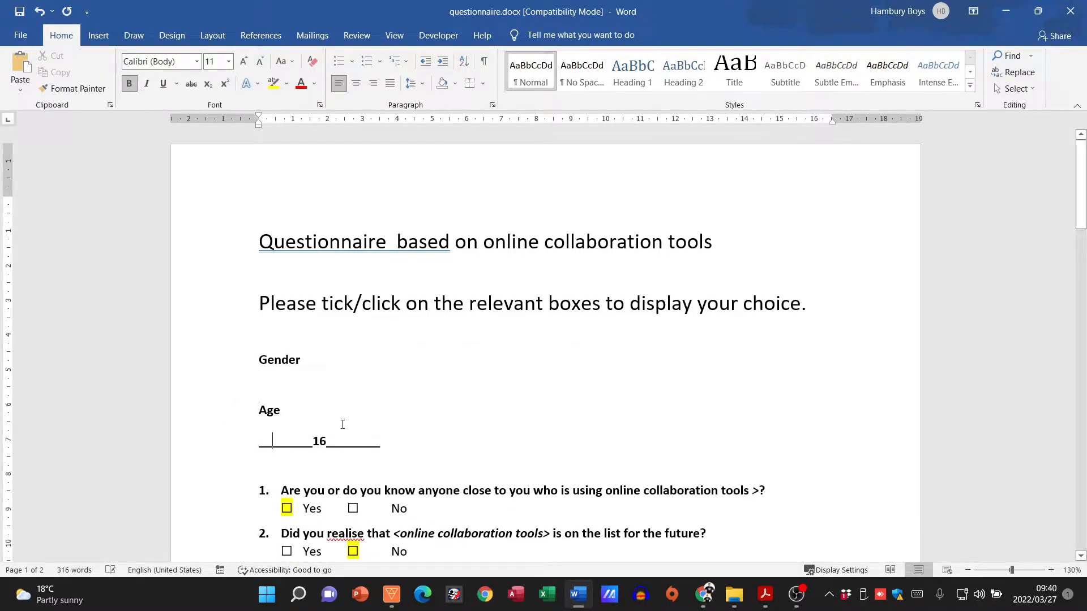
# - Shorten the answer line under Age and replace the filled-in age with 35
pyautogui.press('Delete')
pyautogui.press('Delete')
pyautogui.press('Delete')
pyautogui.press('Delete')
pyautogui.press('Delete')
pyautogui.press('Delete')
pyautogui.press('Delete')
pyautogui.press('BackSpace')
pyautogui.press('Delete')
pyautogui.press('Delete')
pyautogui.click(277, 440)
pyautogui.write('35')
# - Add the options Male and Female on the same line as the Gender heading, separated by tabs
pyautogui.click(359, 360)
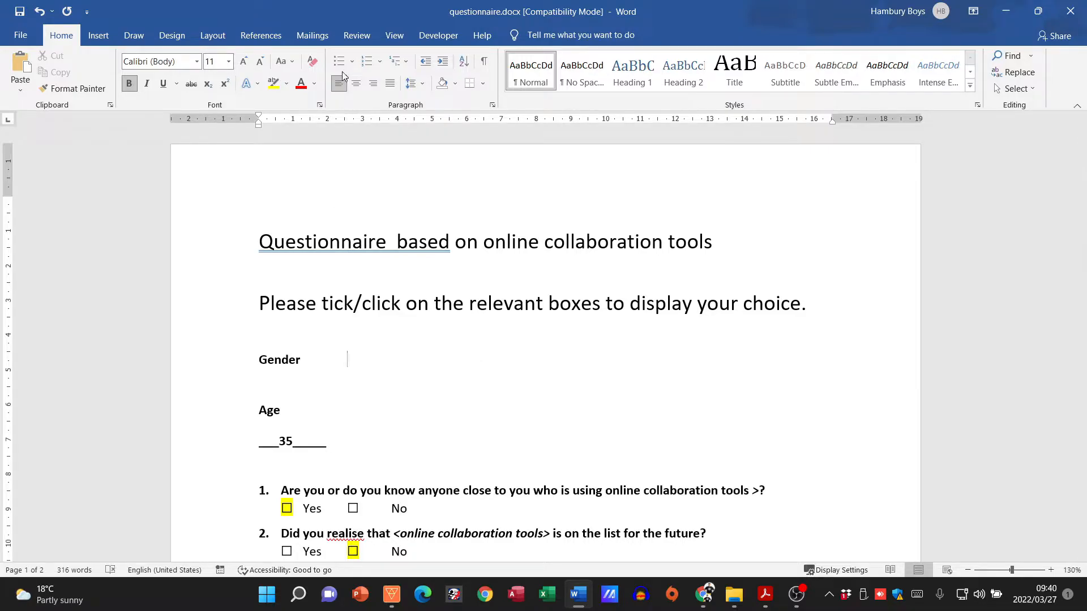
pyautogui.write('Male\t')
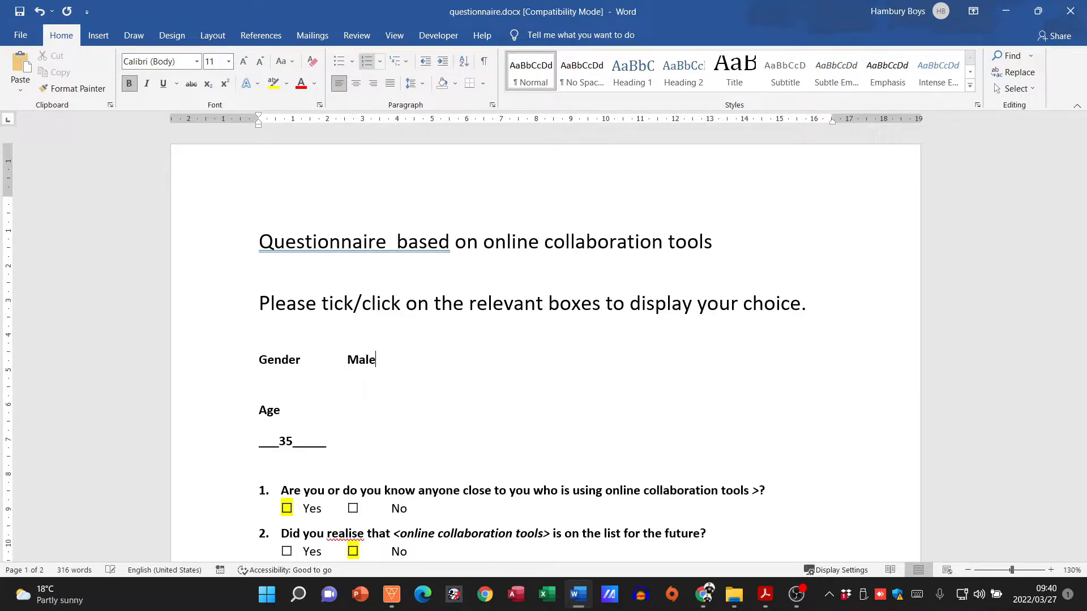
pyautogui.write('Female')
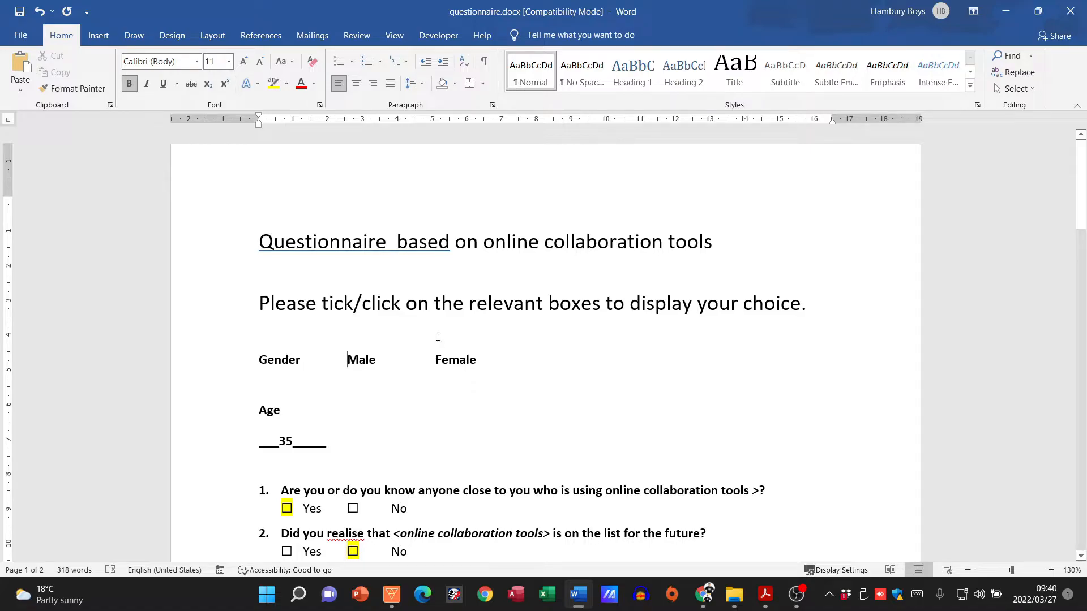
# - Check in the Word options that the Developer tab is enabled in the ribbon customization, leaving the settings as they are
pyautogui.click(439, 35)
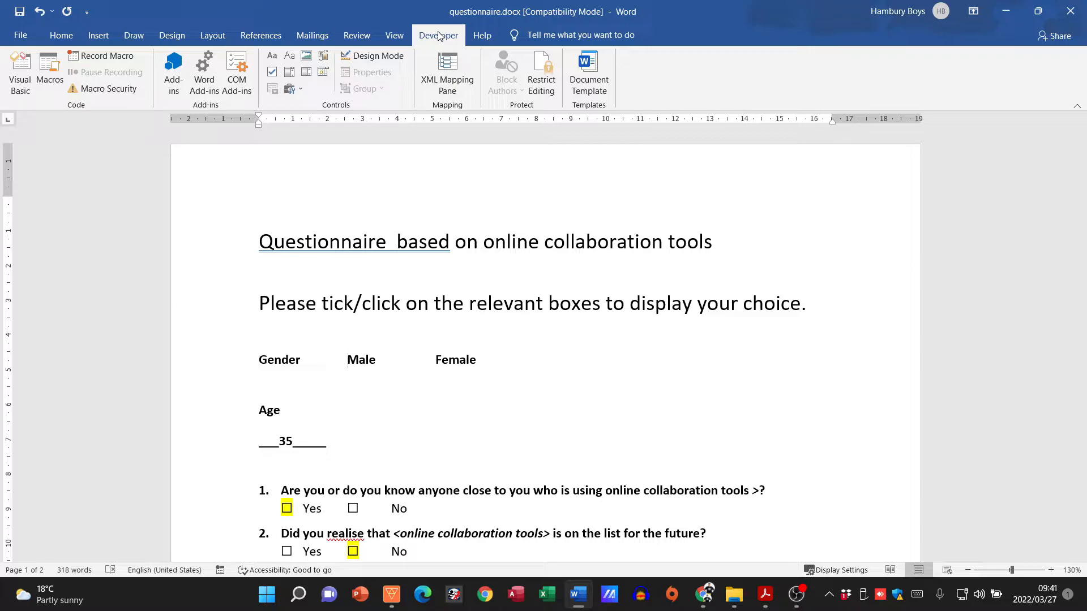
pyautogui.click(20, 36)
pyautogui.click(58, 551)
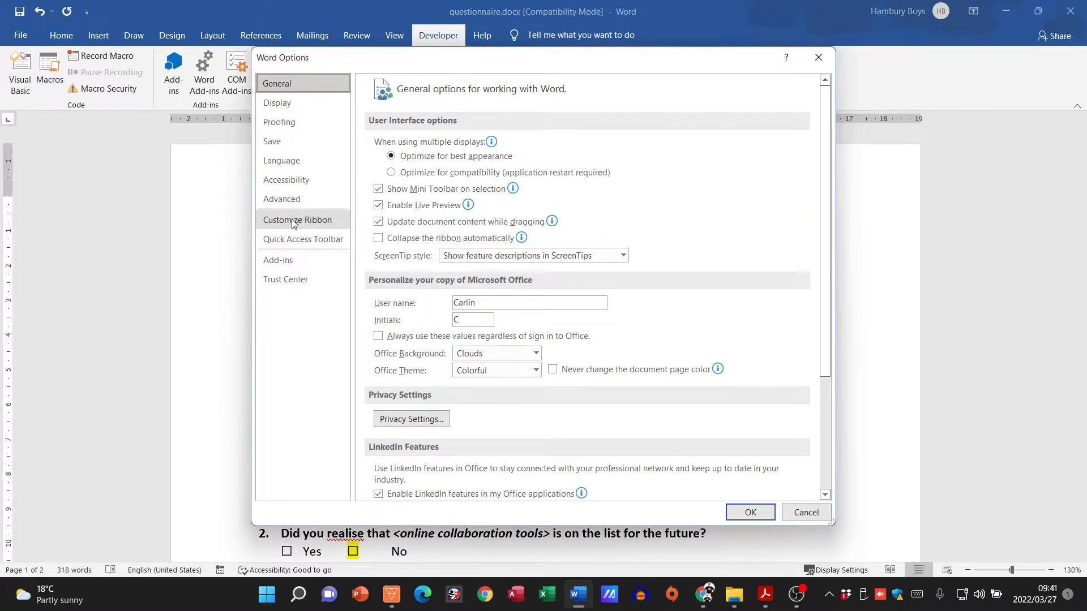
pyautogui.click(294, 221)
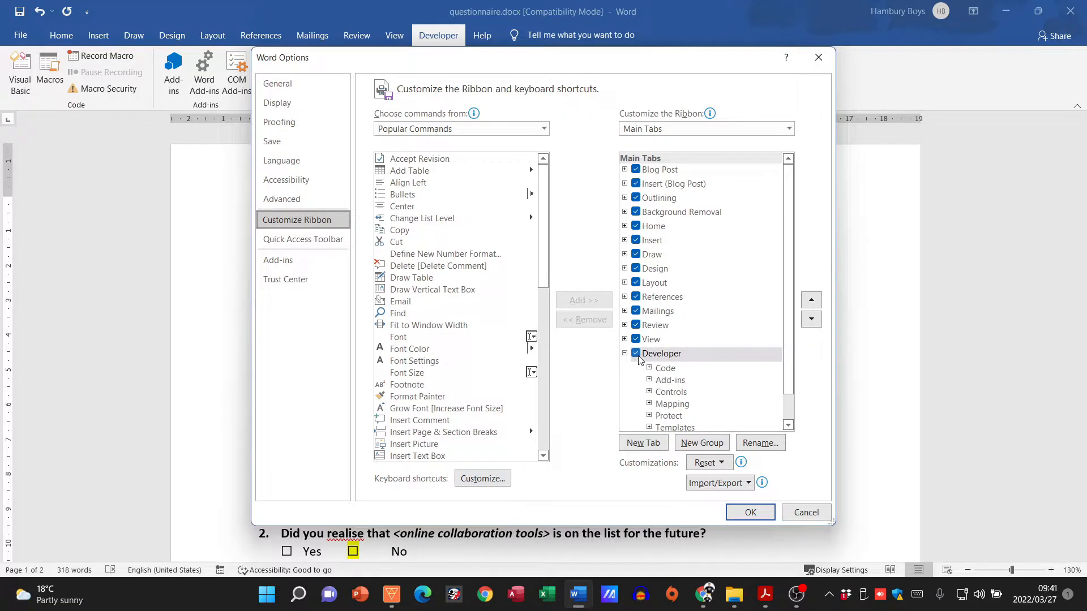
pyautogui.click(809, 513)
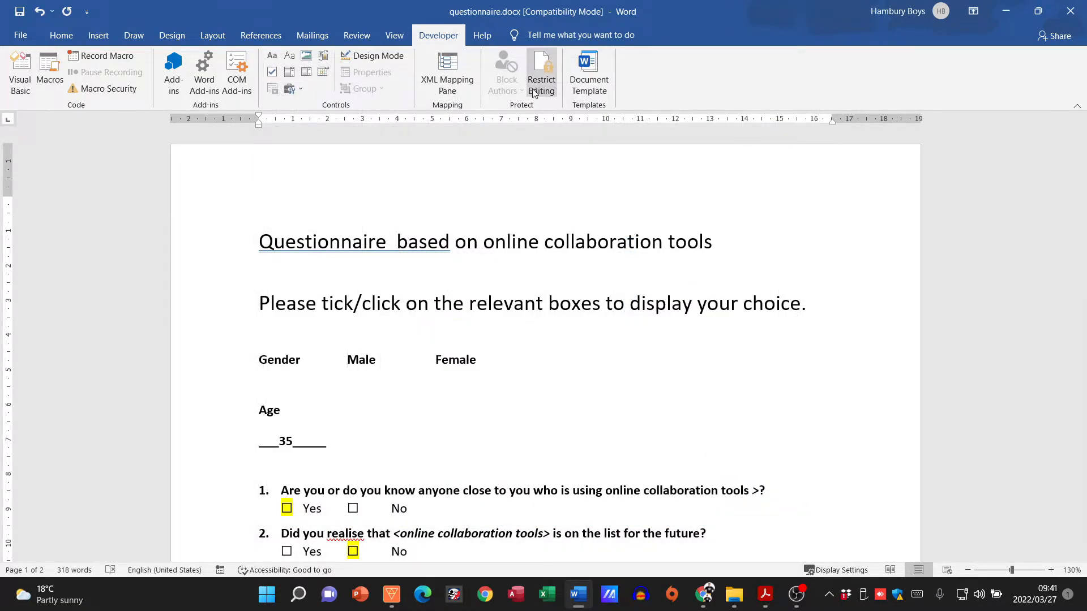
# - Insert a check box content control in front of Male and another in front of Female on the Gender line
pyautogui.click(301, 90)
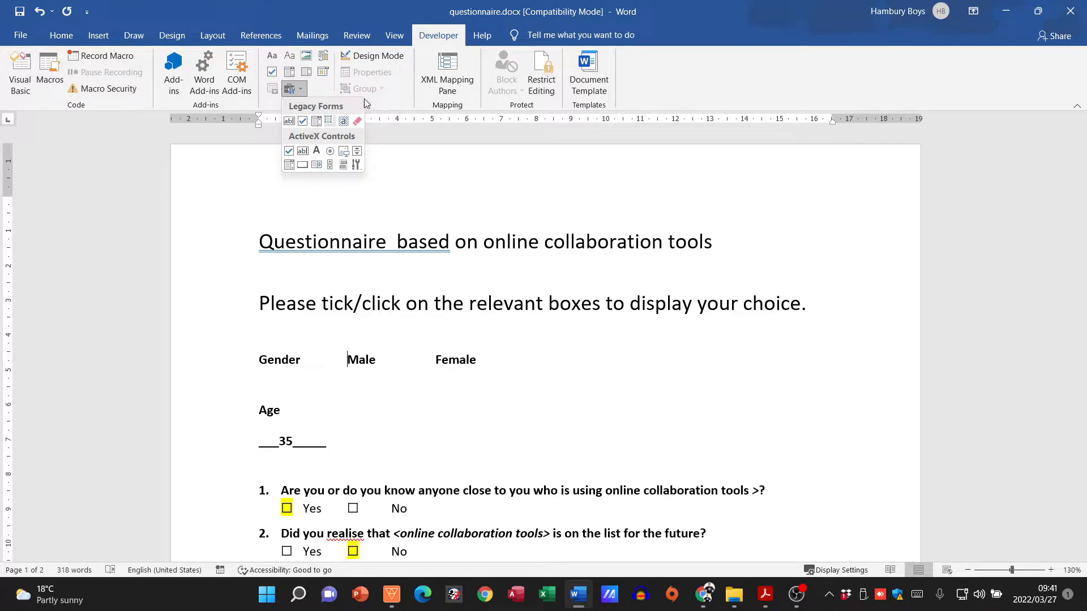
pyautogui.click(402, 106)
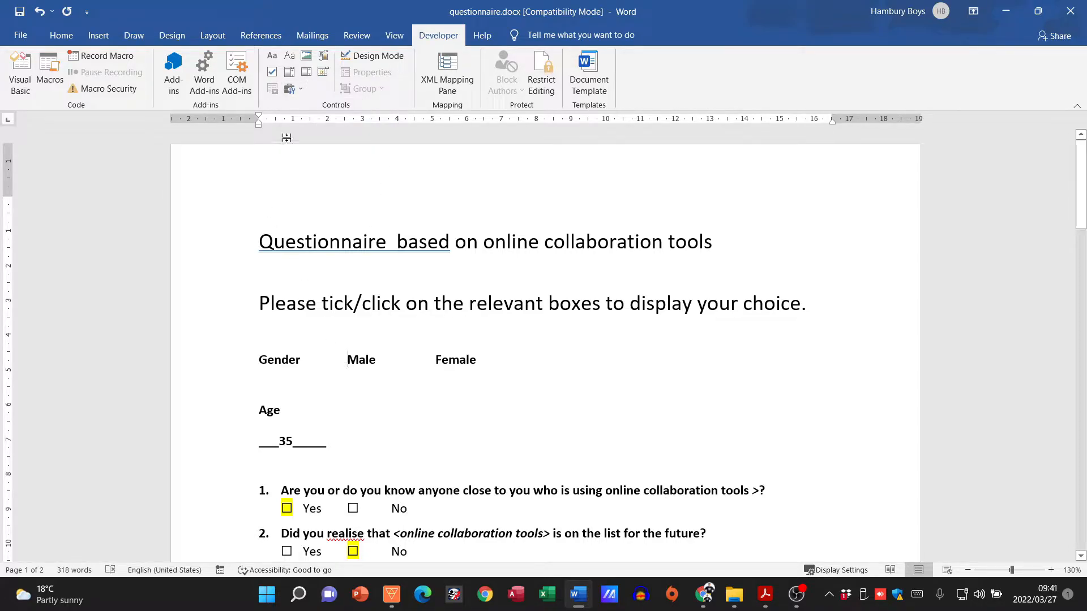
pyautogui.click(273, 78)
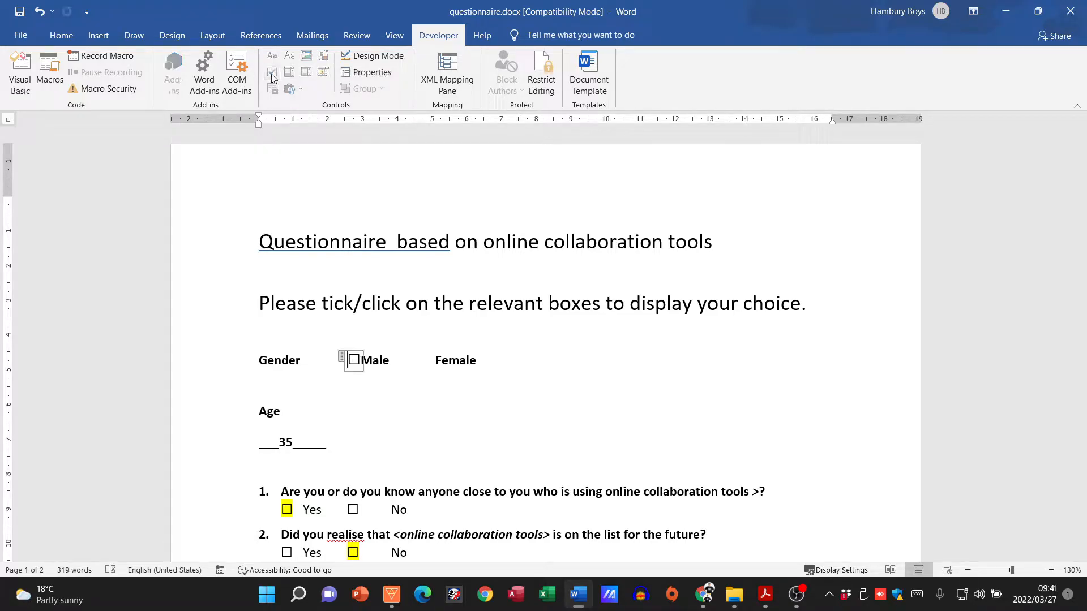
pyautogui.click(435, 361)
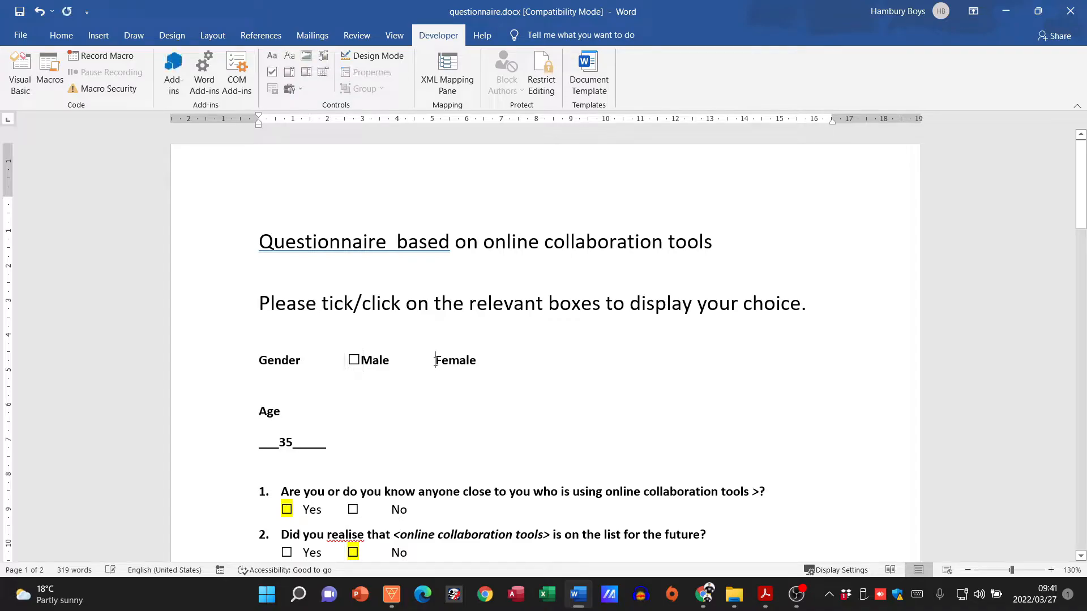
pyautogui.click(272, 72)
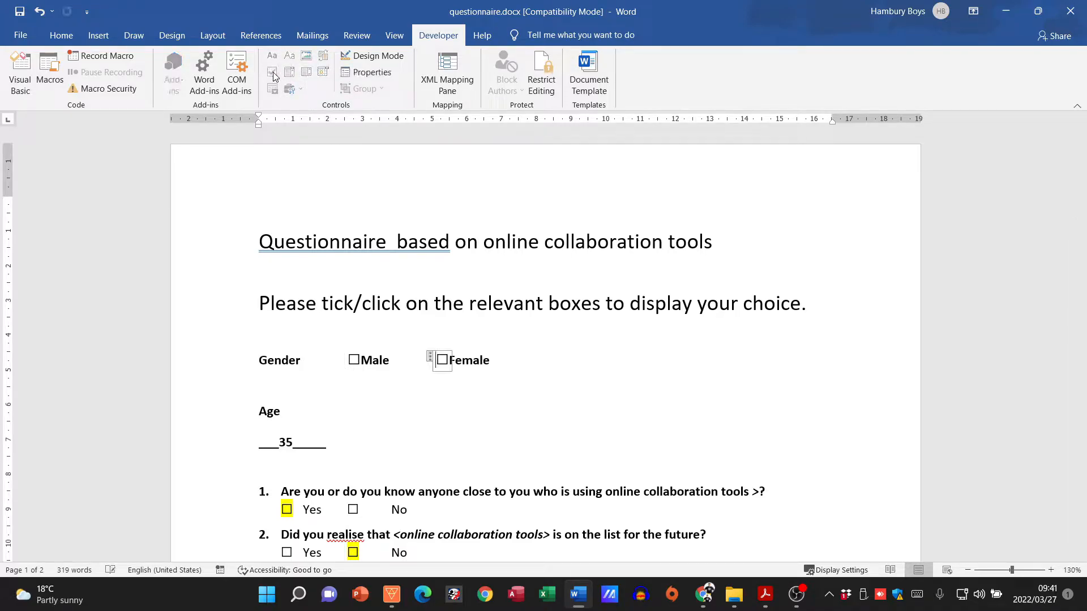
pyautogui.click(556, 433)
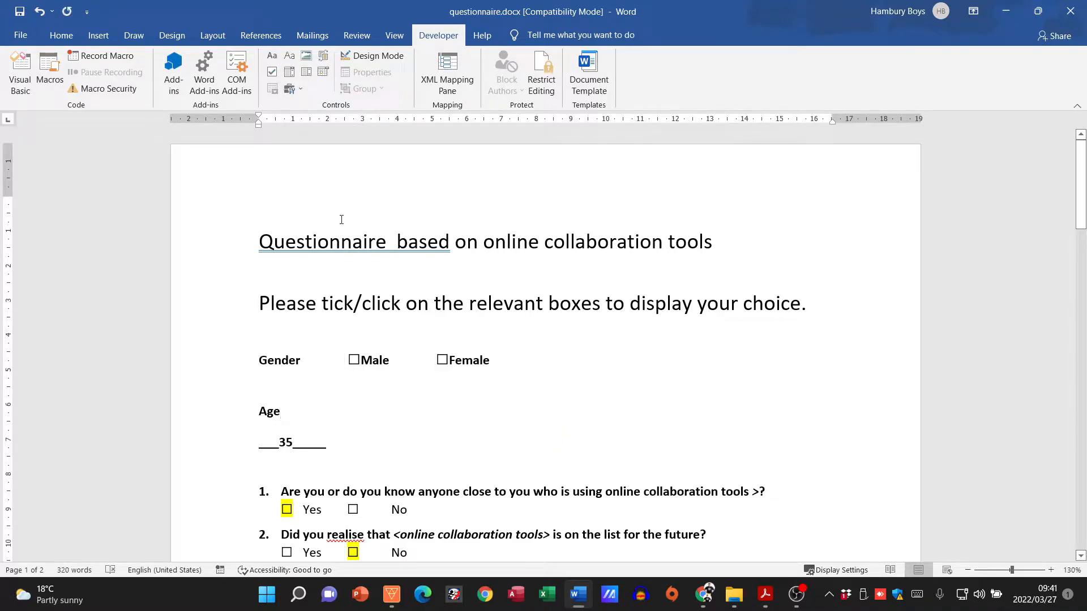
# - Test the Male check box by ticking and clearing it
pyautogui.click(354, 360)
pyautogui.click(407, 397)
pyautogui.click(353, 360)
# - Add a new line reading "Name and Surname:" above the Gender line, keeping a blank line below the instructions
pyautogui.scroll(-3, 360, 419)
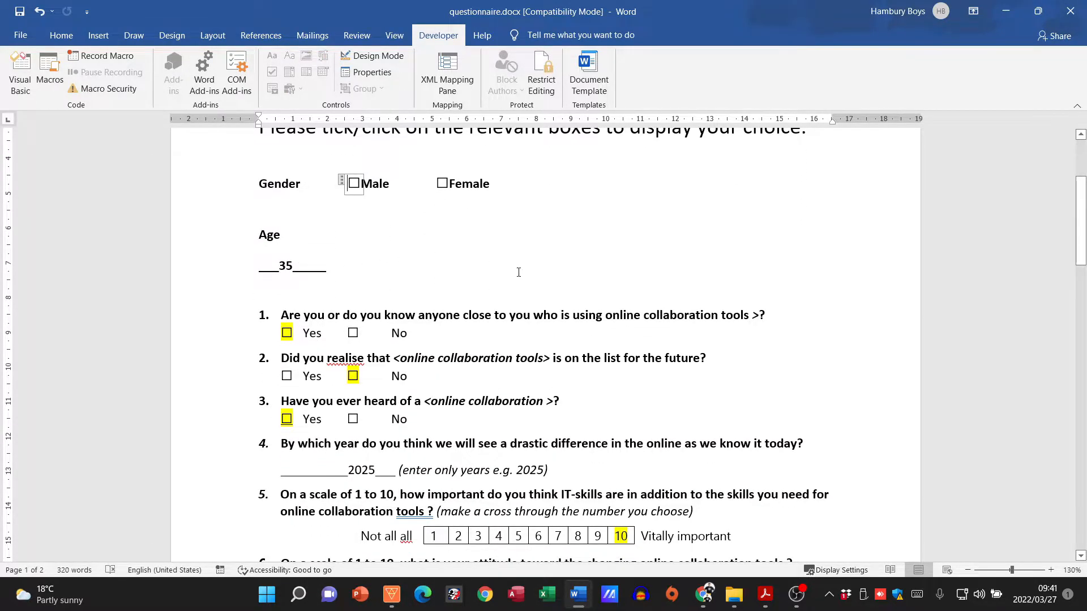
pyautogui.scroll(1, 533, 235)
pyautogui.click(307, 199)
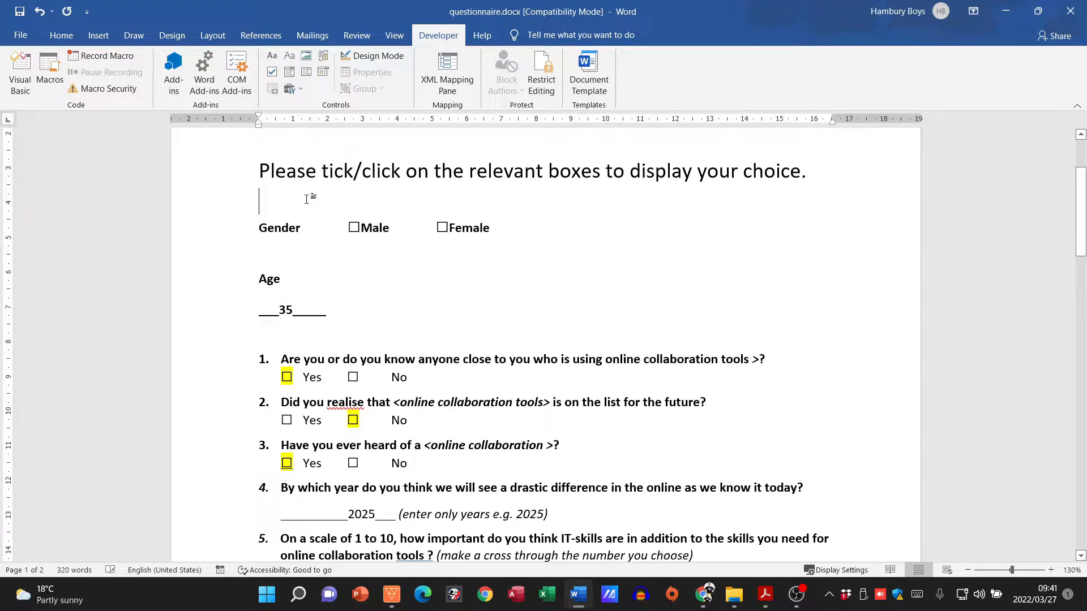
pyautogui.press('Return')
pyautogui.write('Name')
pyautogui.press('BackSpace')
pyautogui.press('BackSpace')
pyautogui.press('BackSpace')
pyautogui.press('BackSpace')
pyautogui.write('N')
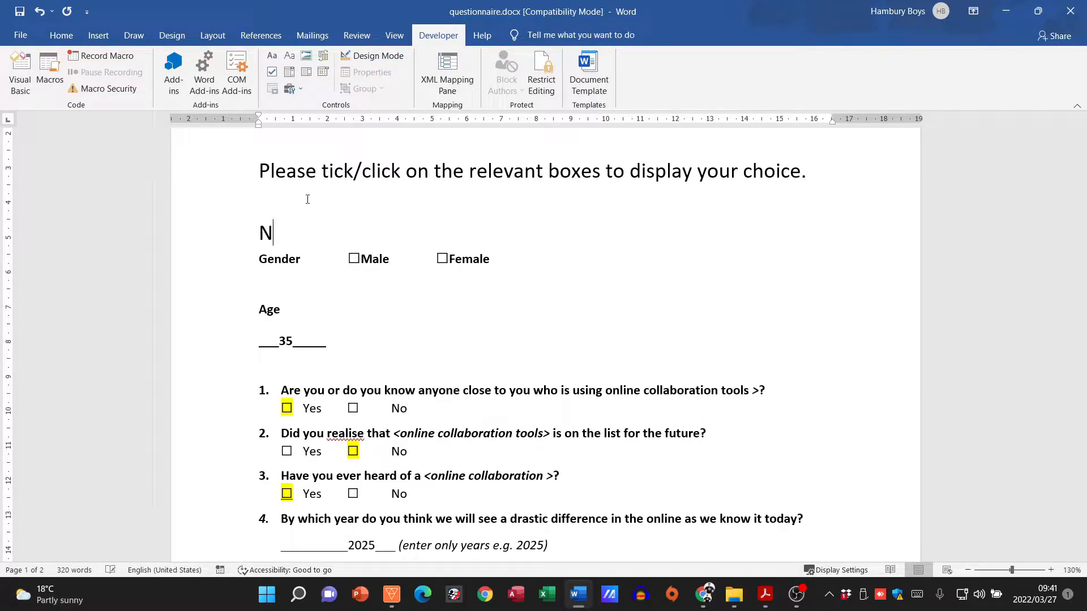
pyautogui.write('ame and Surname:')
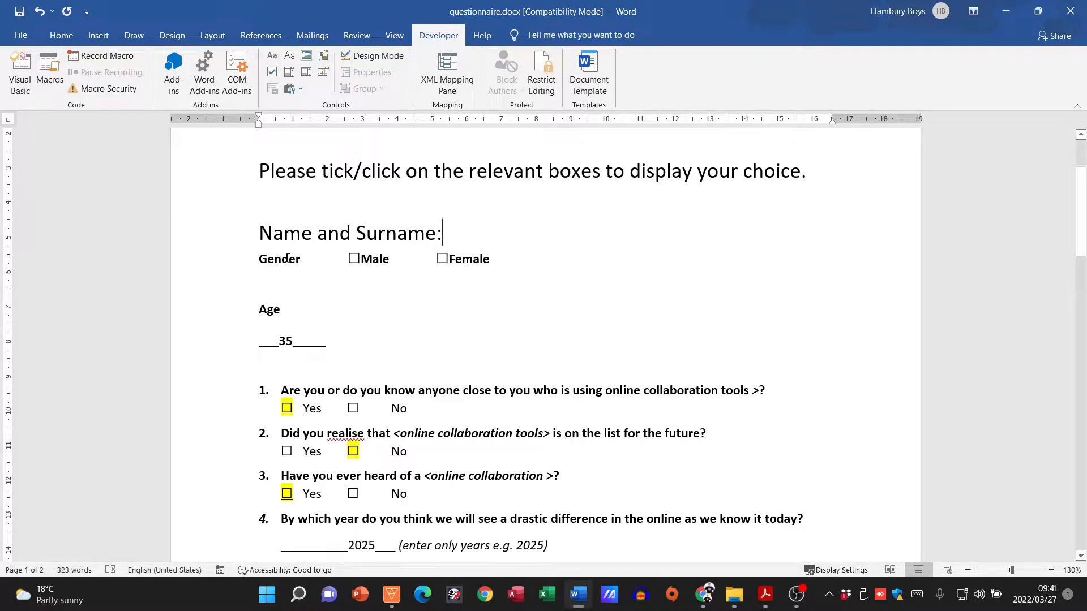
# - Copy the formatting of the Gender label to the "Name and Surname:" line
pyautogui.moveTo(288, 259); pyautogui.dragTo(268, 259)
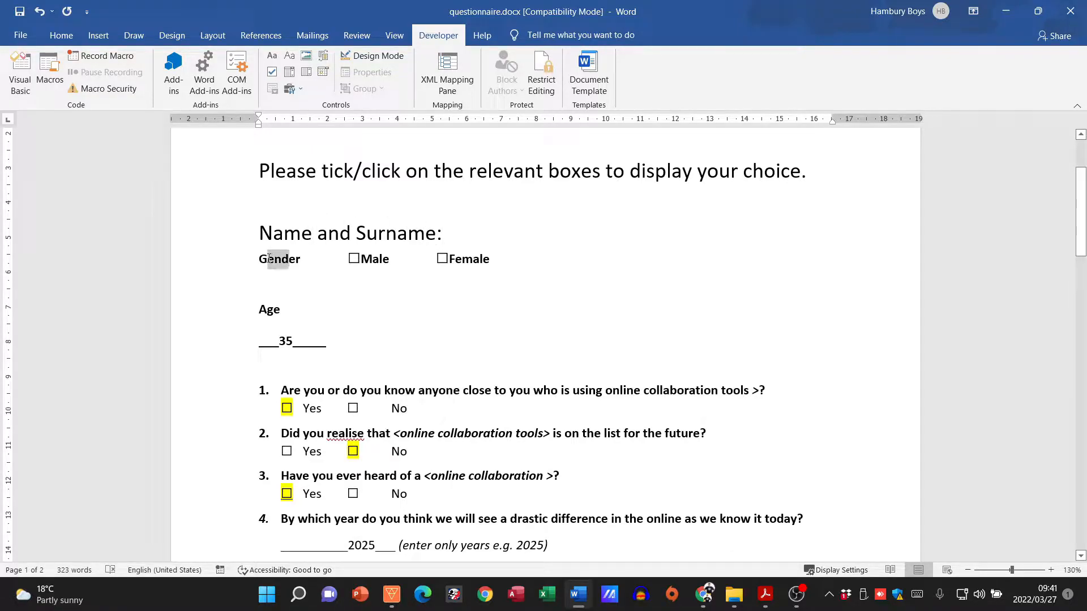
pyautogui.click(61, 35)
pyautogui.click(74, 89)
pyautogui.moveTo(252, 233); pyautogui.dragTo(443, 234)
pyautogui.click(421, 231)
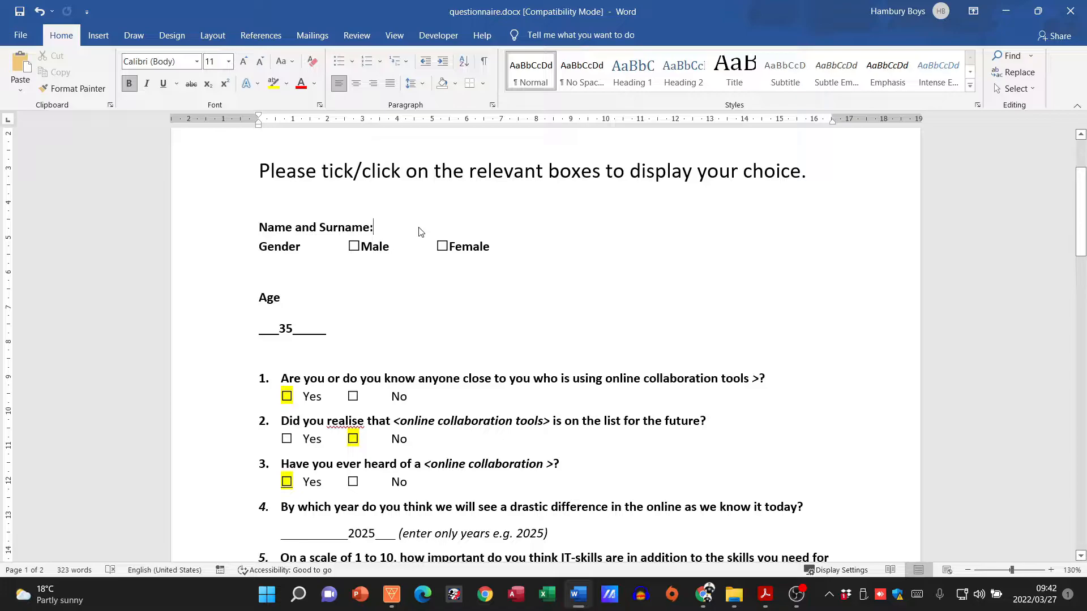
# - Remove the blank line above Age, add a colon after the label and bring its answer line up beside it
pyautogui.press('Return')
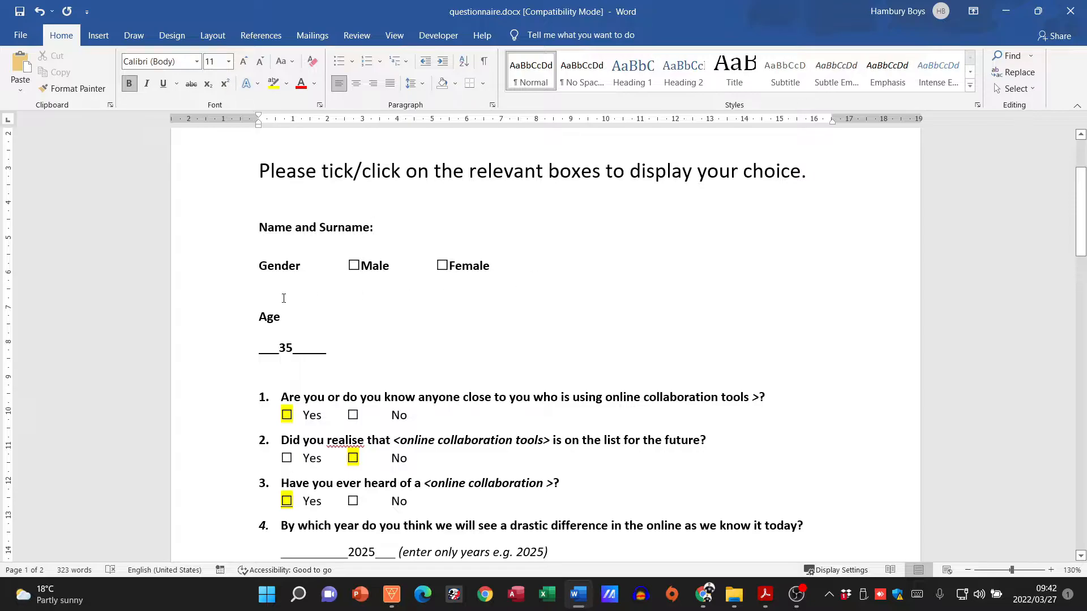
pyautogui.press('Delete')
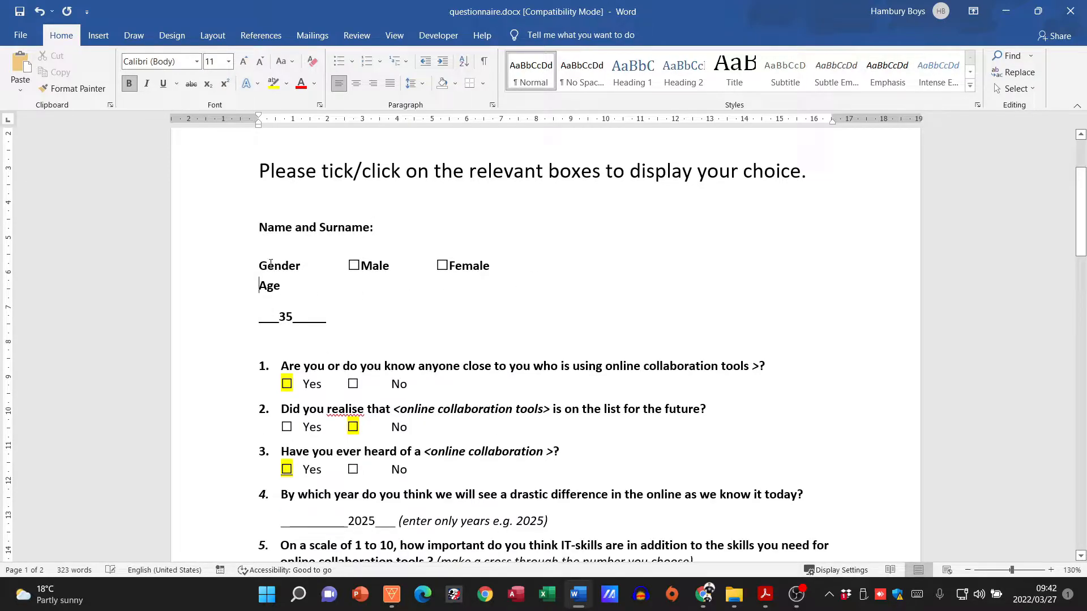
pyautogui.write(':')
pyautogui.press('Delete')
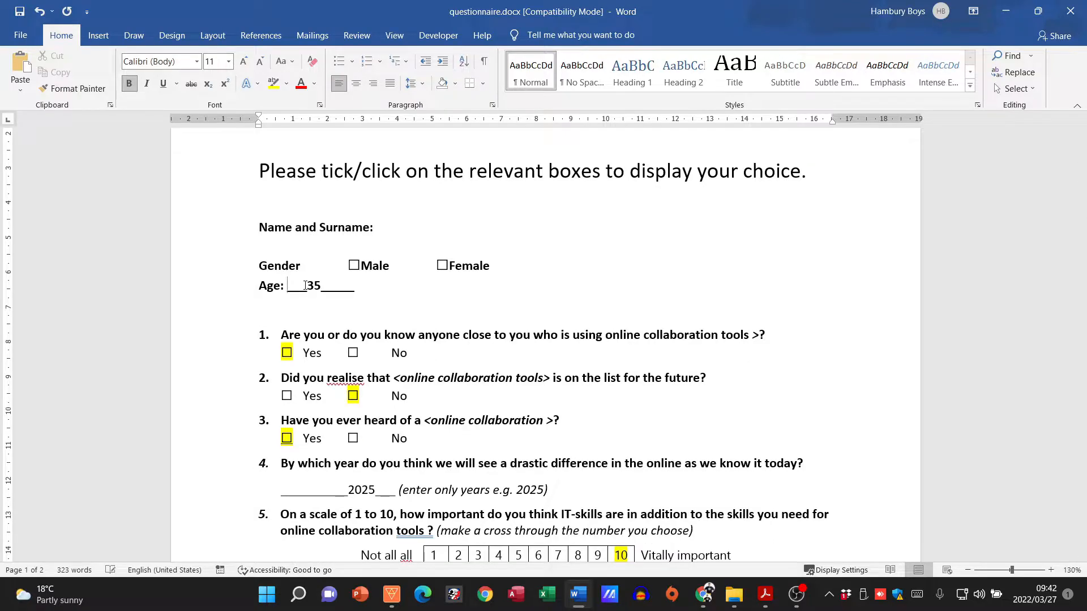
# - Remove the blank line between the name and Gender lines and add a blank line above question 1
pyautogui.click(277, 245)
pyautogui.press('Delete')
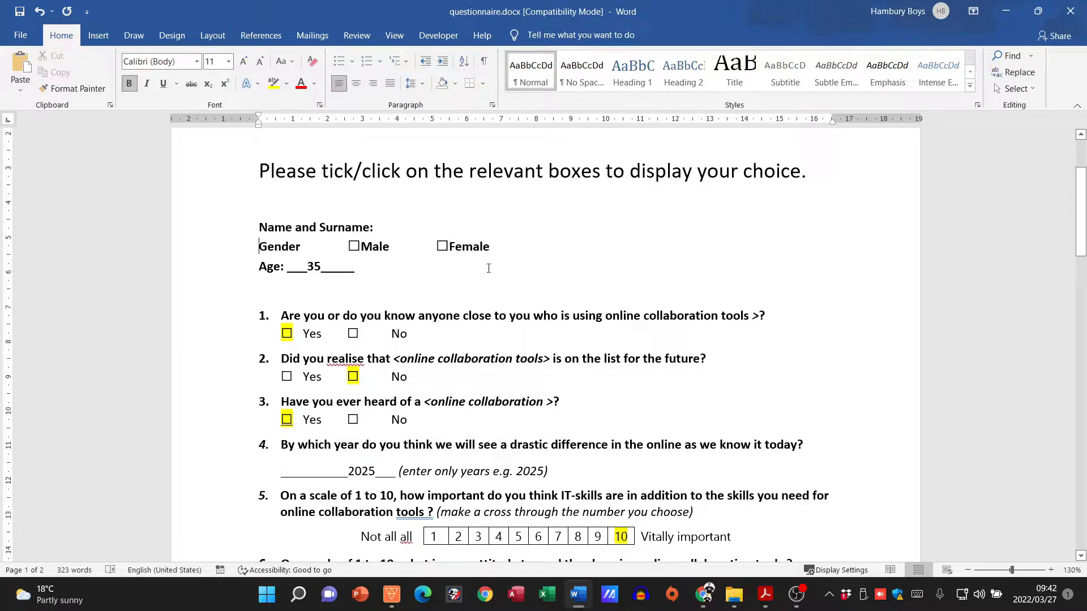
pyautogui.click(268, 299)
pyautogui.press('Return')
# - Review the revised questionnaire against the assessment PDF's criteria on clear instructions and at least 25 completed questionnaires
pyautogui.click(275, 203)
pyautogui.scroll(3, 357, 219)
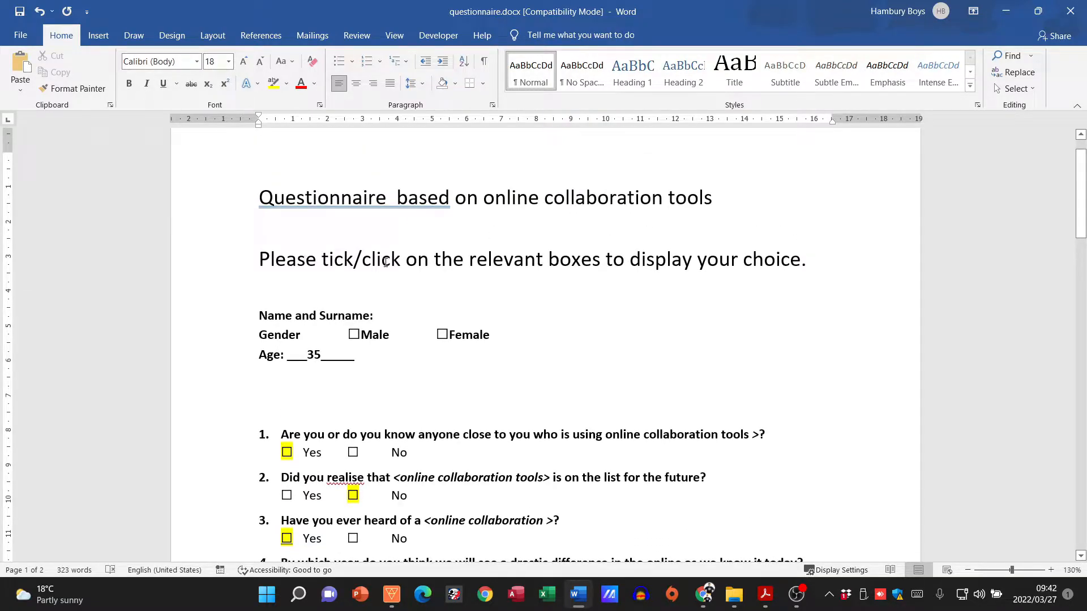
pyautogui.scroll(-4, 358, 375)
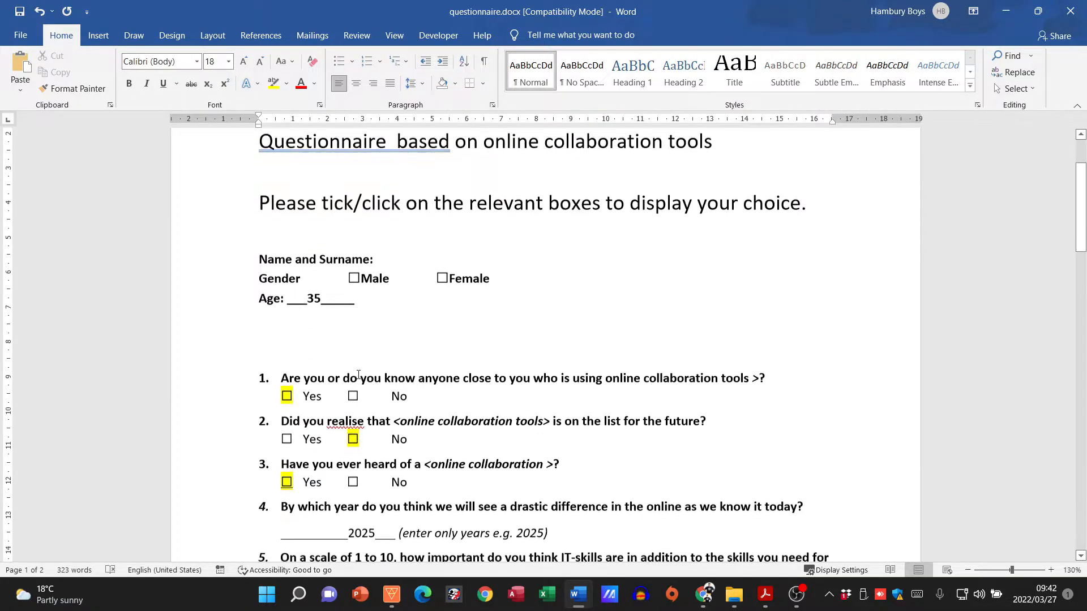
pyautogui.scroll(-4, 359, 375)
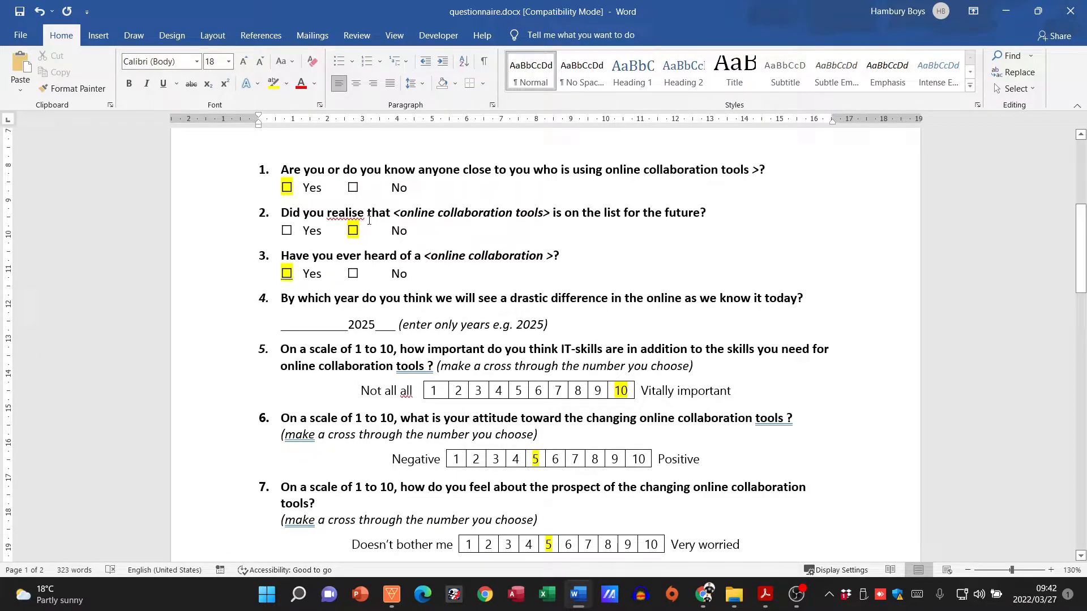
pyautogui.hotkey('alt', 'Tab')
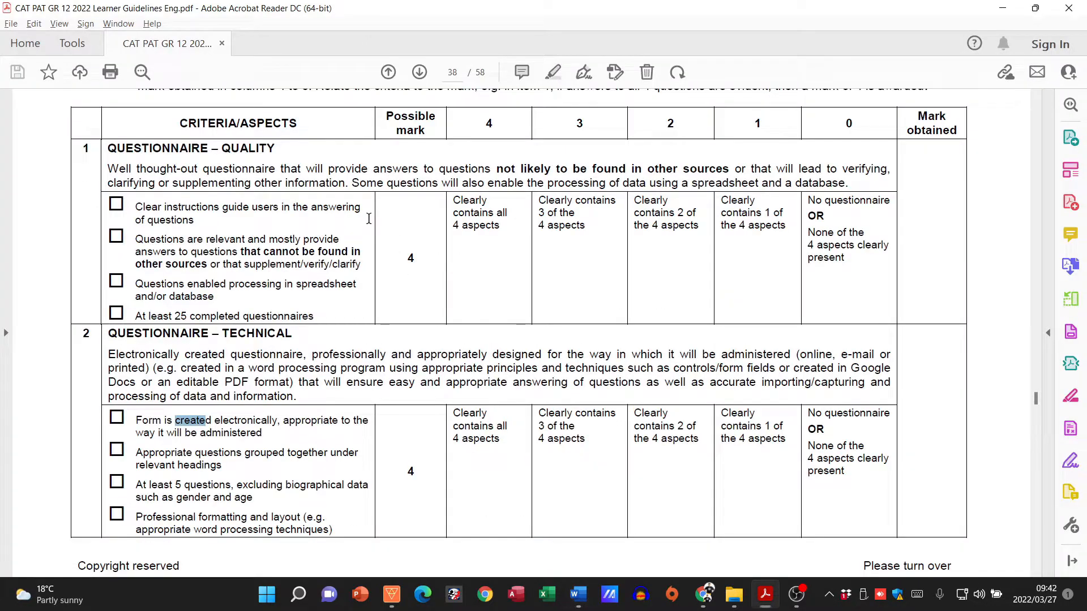
pyautogui.moveTo(136, 209); pyautogui.dragTo(219, 209)
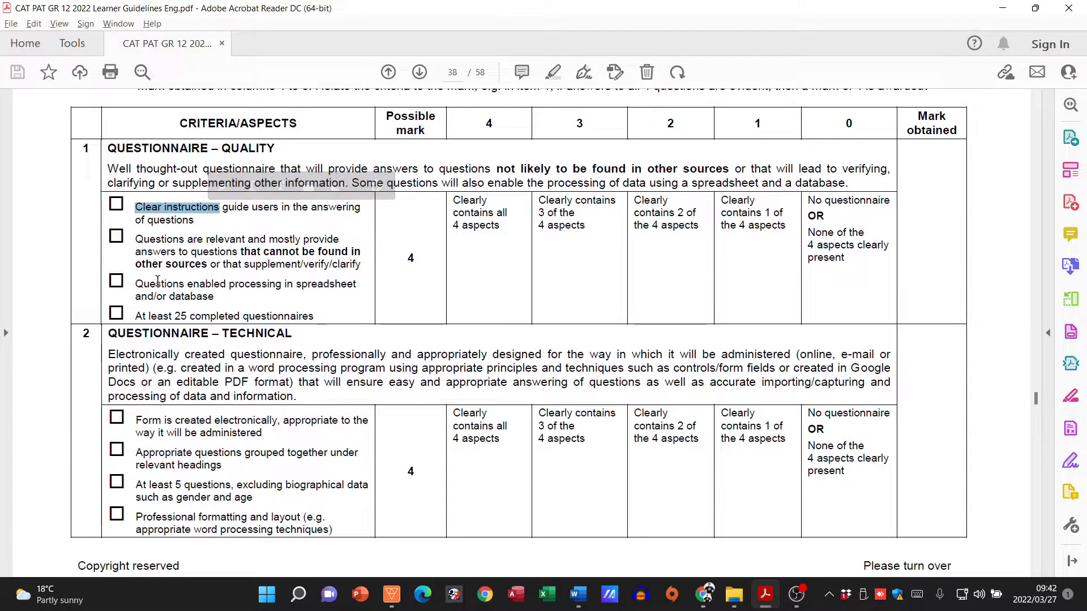
pyautogui.moveTo(137, 316); pyautogui.dragTo(259, 320)
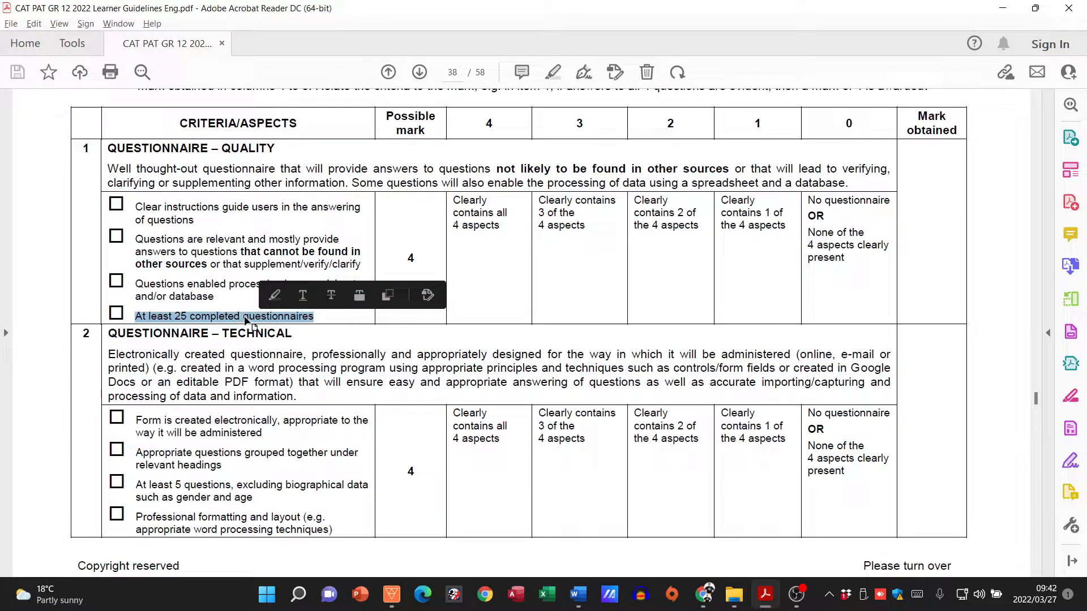
pyautogui.hotkey('alt', 'Tab')
pyautogui.click(243, 389)
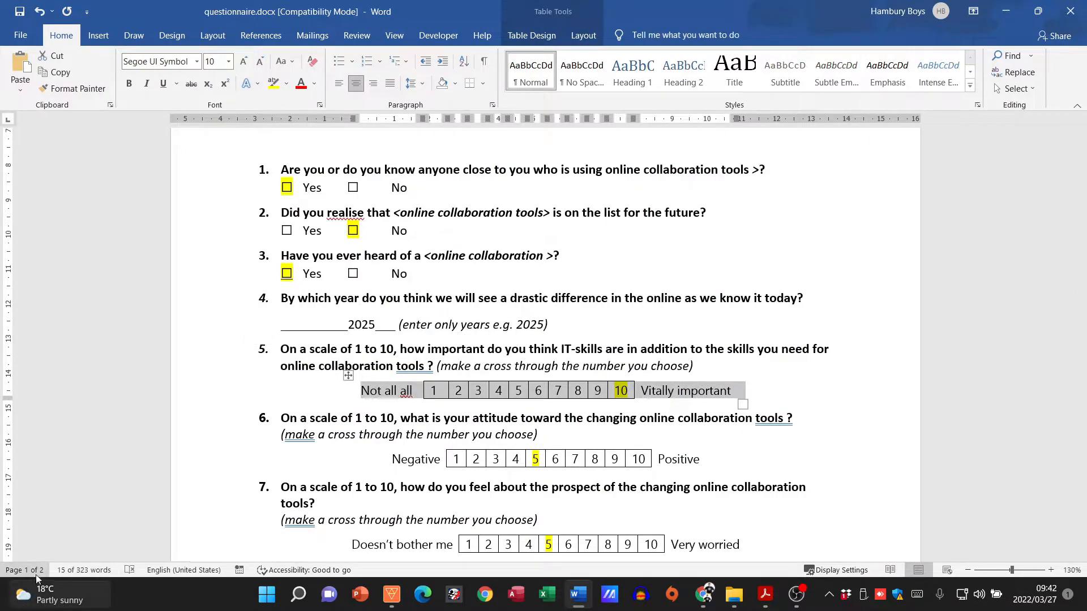
# - Switch to the assessment PDF and check the criteria on electronic creation, grouped questions, professional layout, at least 5 questions and data processing
pyautogui.hotkey('alt', 'Tab')
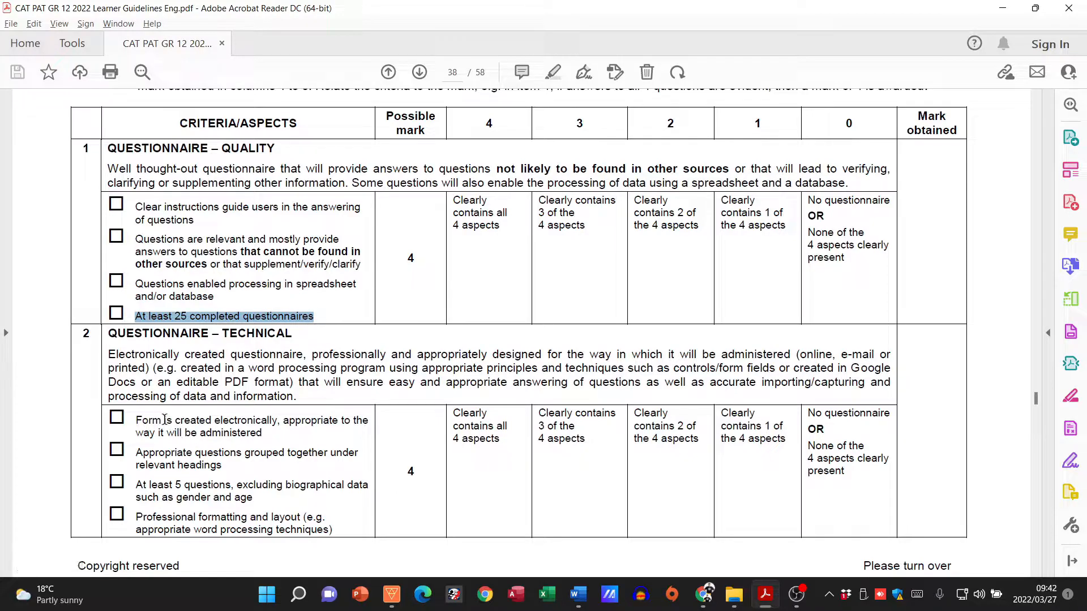
pyautogui.moveTo(161, 420); pyautogui.dragTo(277, 420)
pyautogui.moveTo(136, 453); pyautogui.dragTo(294, 453)
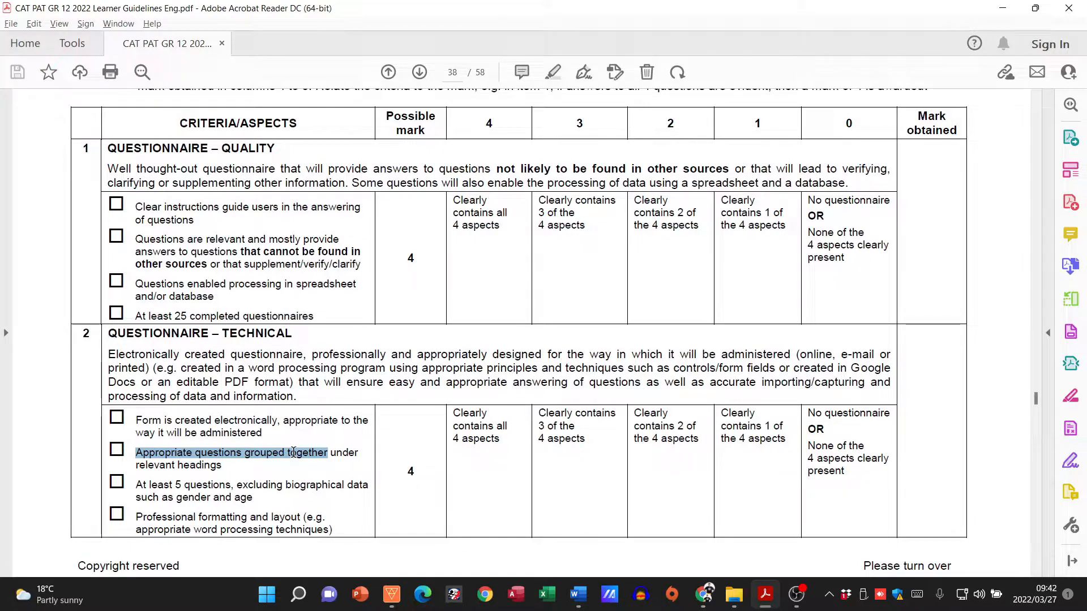
pyautogui.moveTo(136, 517); pyautogui.dragTo(292, 526)
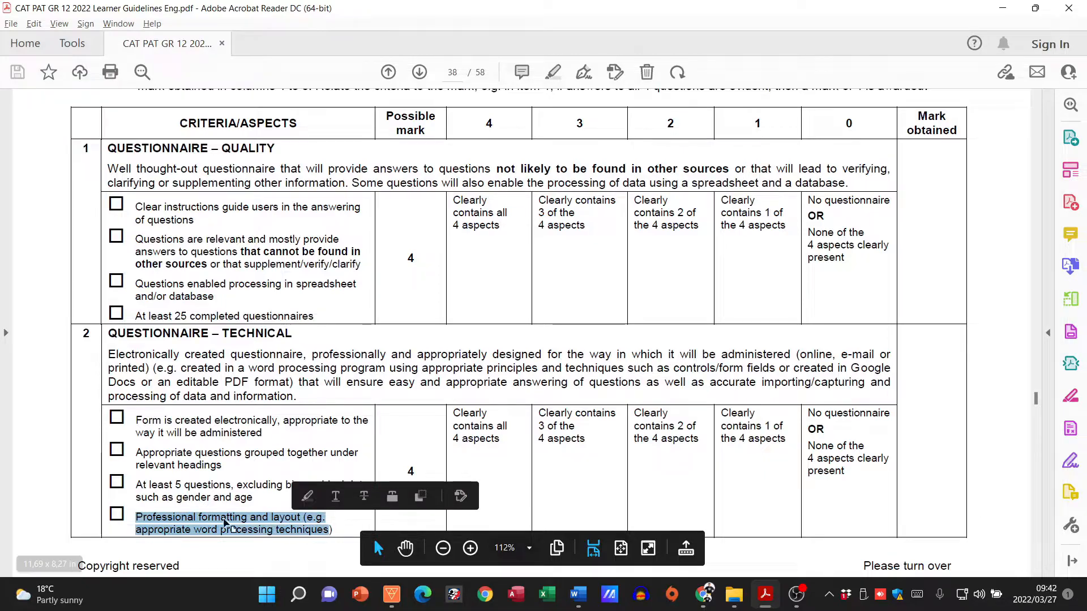
pyautogui.moveTo(149, 485); pyautogui.dragTo(181, 488)
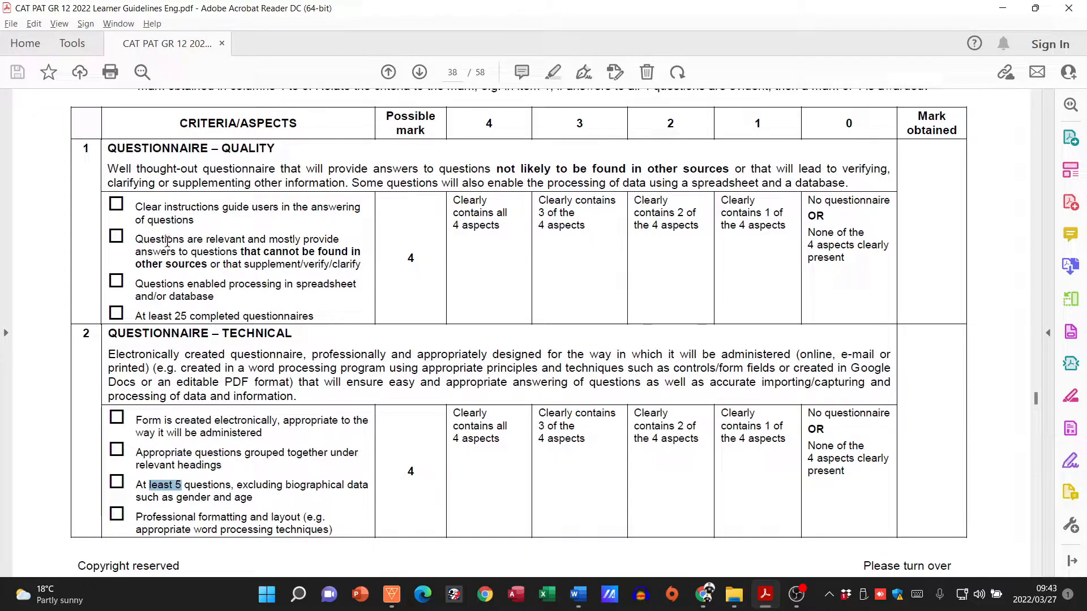
pyautogui.moveTo(136, 284); pyautogui.dragTo(259, 295)
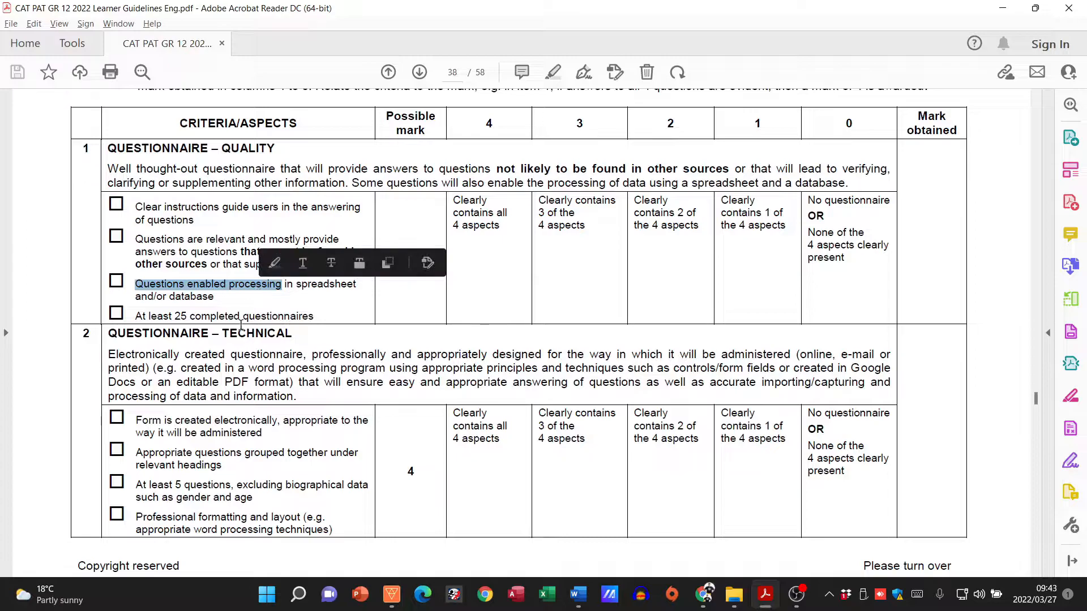
pyautogui.moveTo(156, 485); pyautogui.dragTo(235, 494)
# - Switch back to the Word questionnaire and select the full text of question 1 to examine it
pyautogui.hotkey('alt', 'Tab')
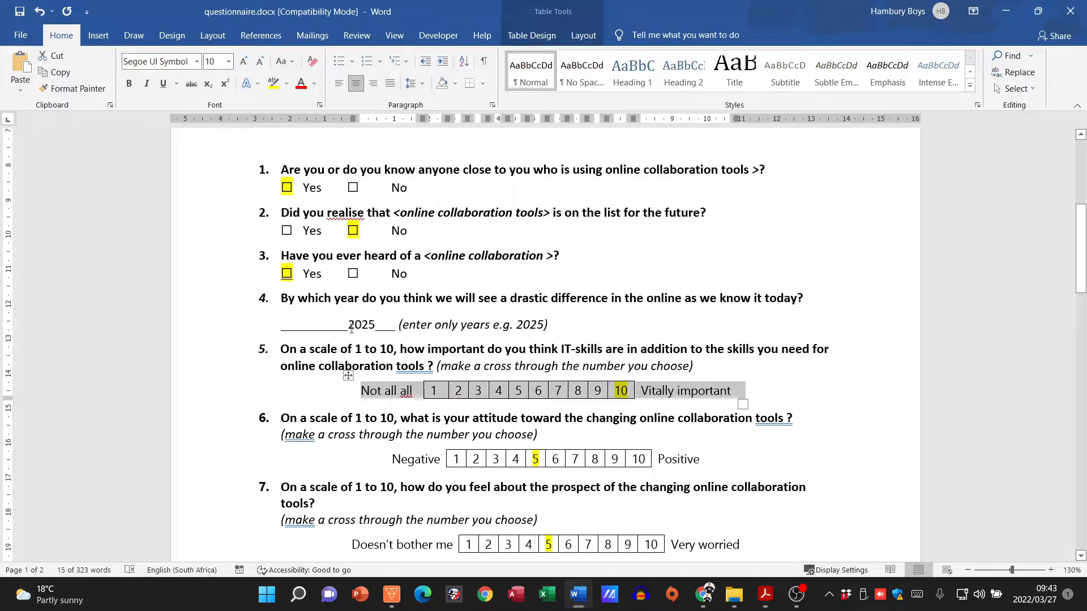
pyautogui.click(519, 297)
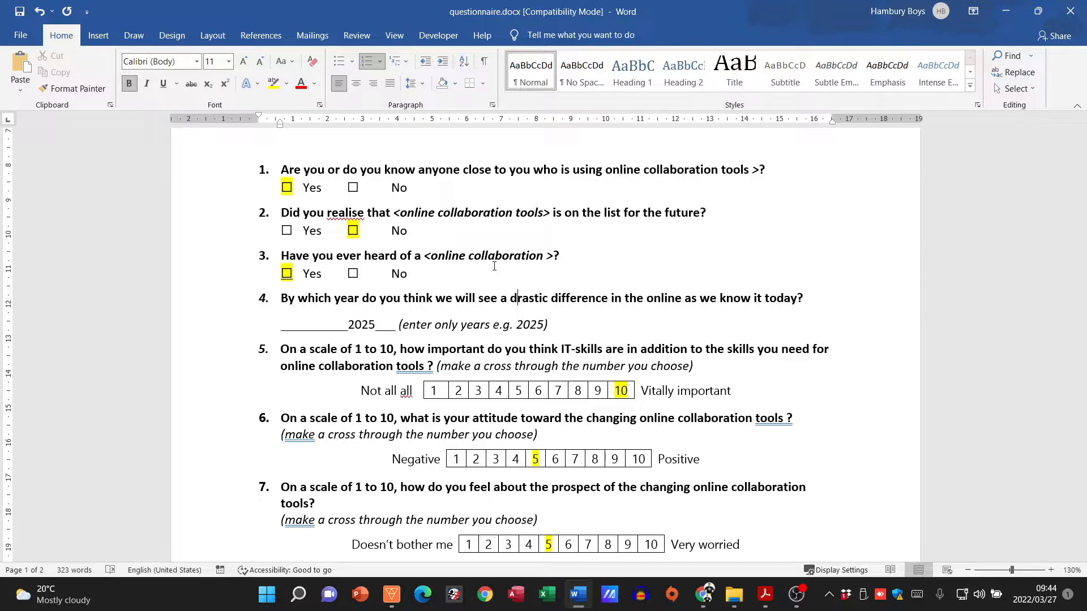
pyautogui.moveTo(276, 169); pyautogui.dragTo(768, 169)
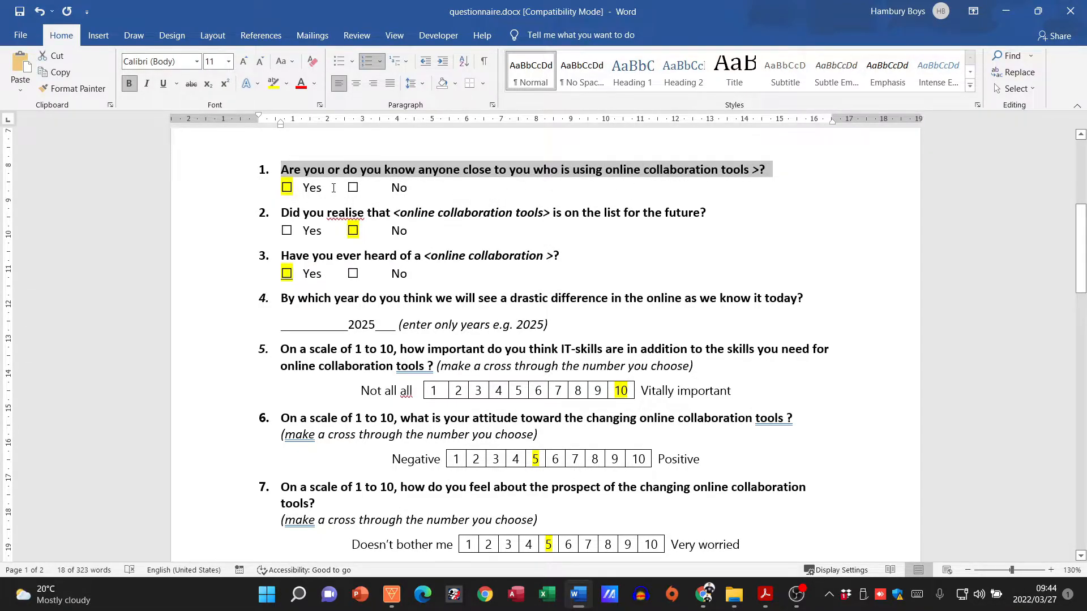
# - Delete the static box symbols in front of Yes and No under question 1
pyautogui.click(290, 189)
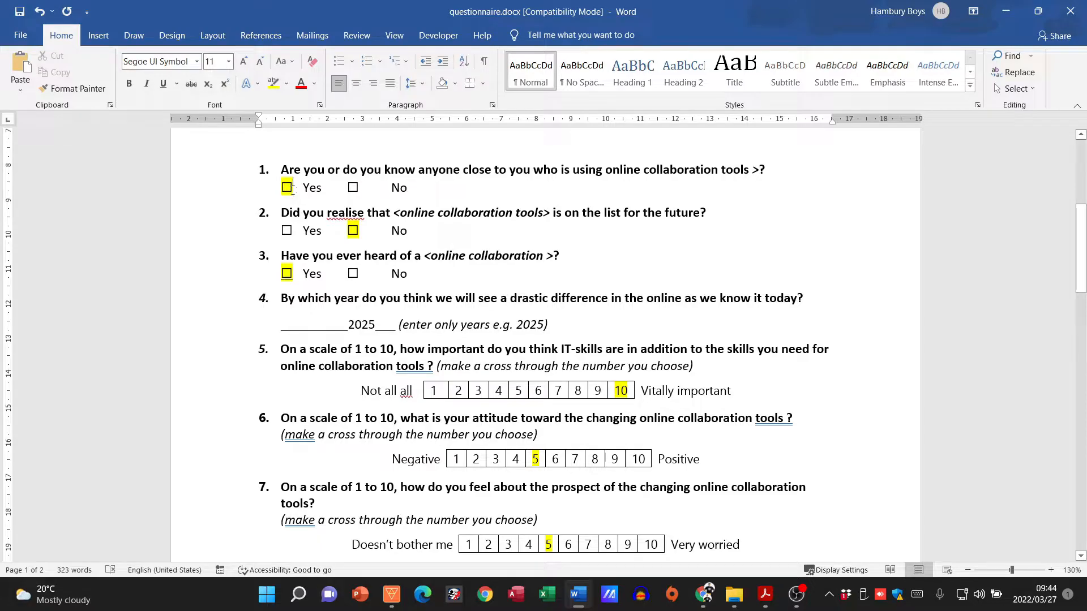
pyautogui.moveTo(282, 187); pyautogui.dragTo(291, 188)
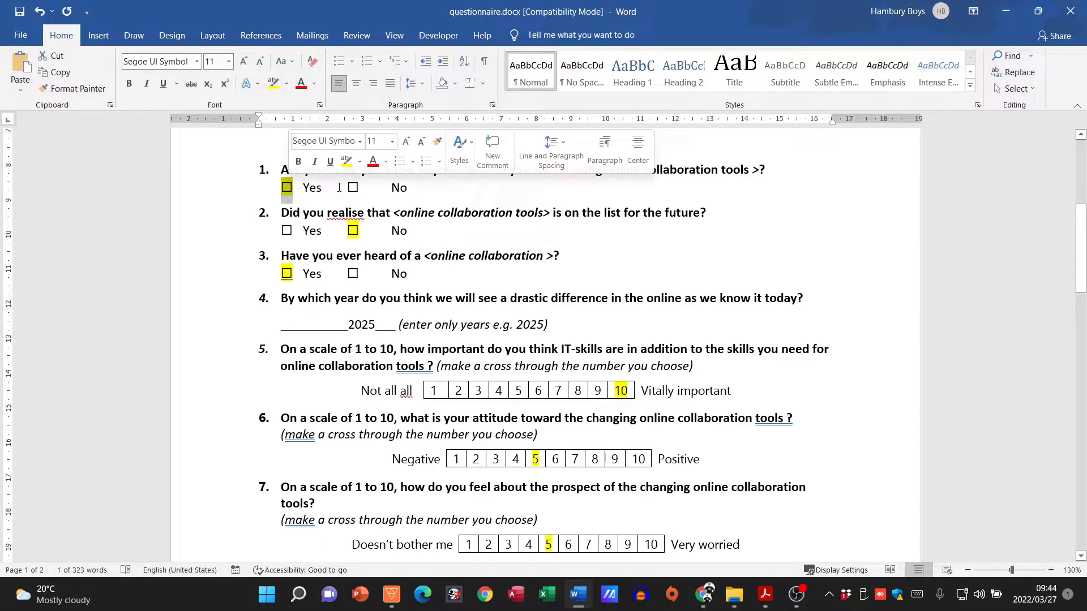
pyautogui.press('Delete')
pyautogui.moveTo(347, 188); pyautogui.dragTo(359, 188)
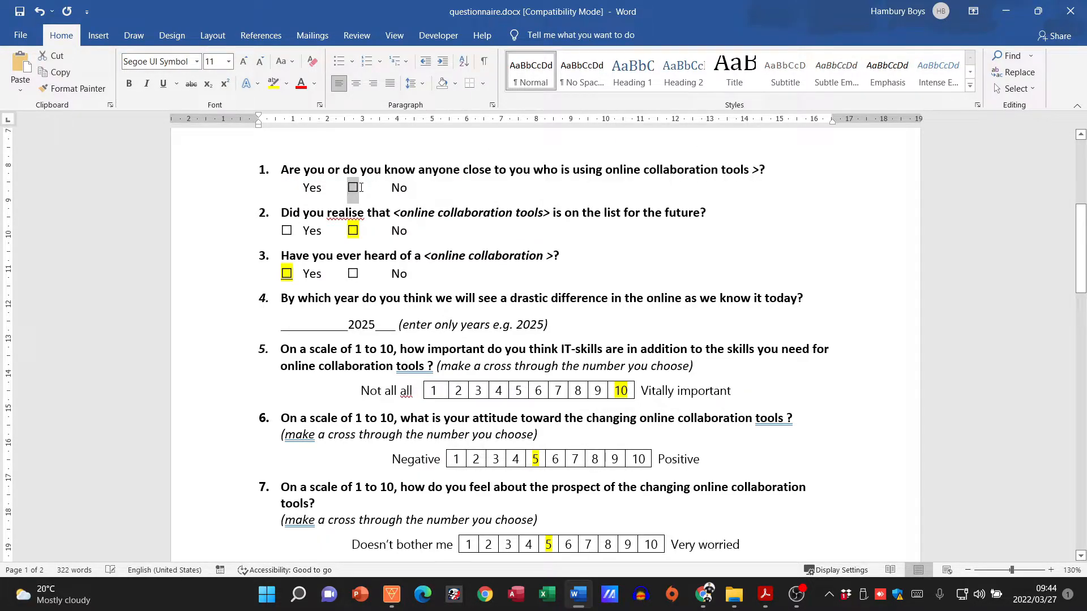
pyautogui.press('Delete')
# - Insert check box content controls directly before Yes and No under question 1, and tick Yes
pyautogui.click(438, 36)
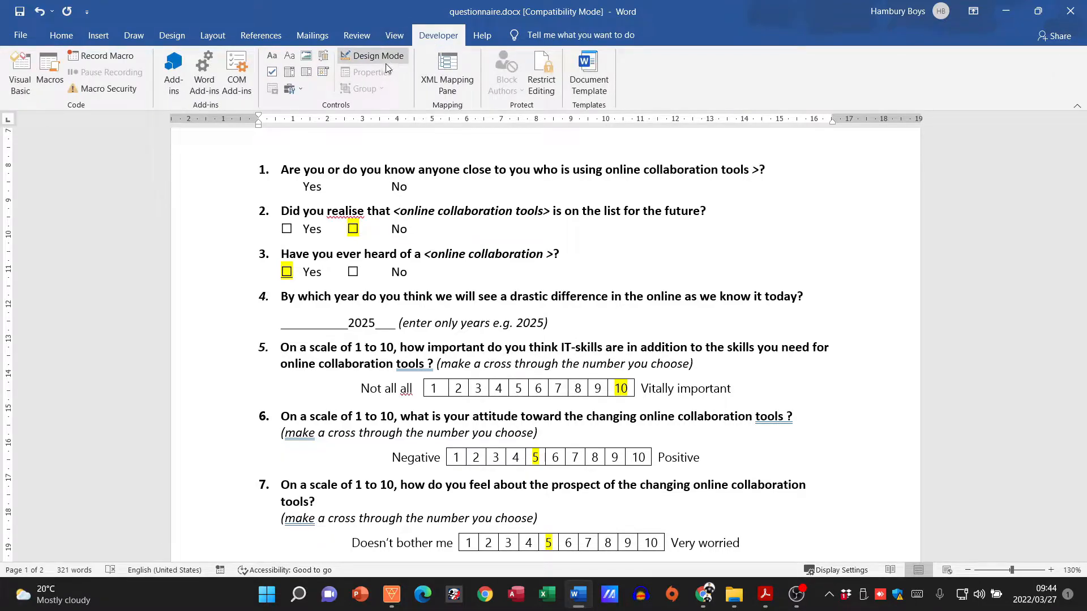
pyautogui.click(272, 72)
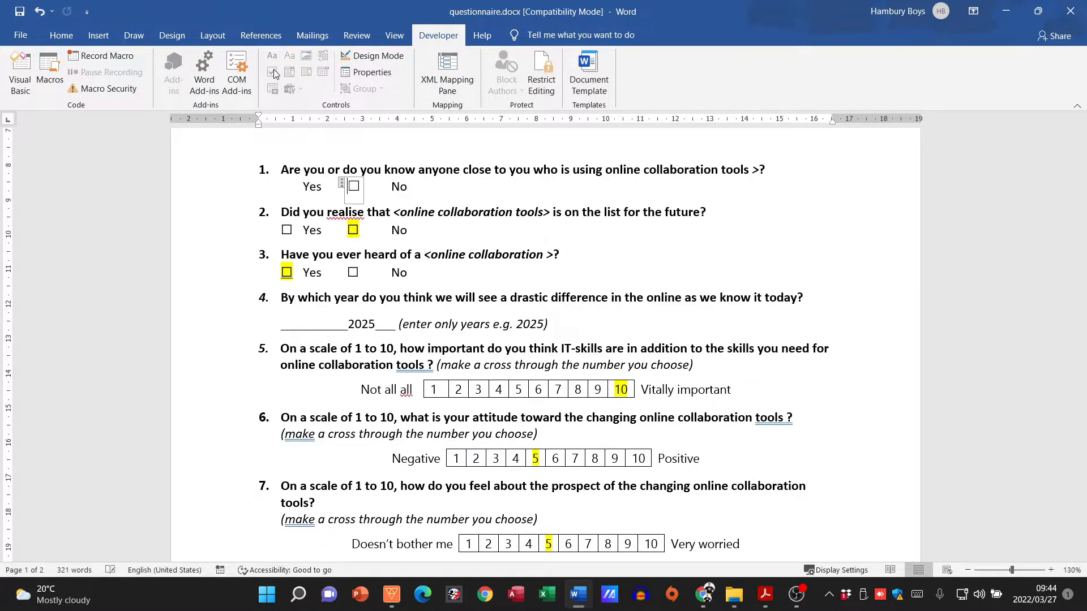
pyautogui.click(304, 187)
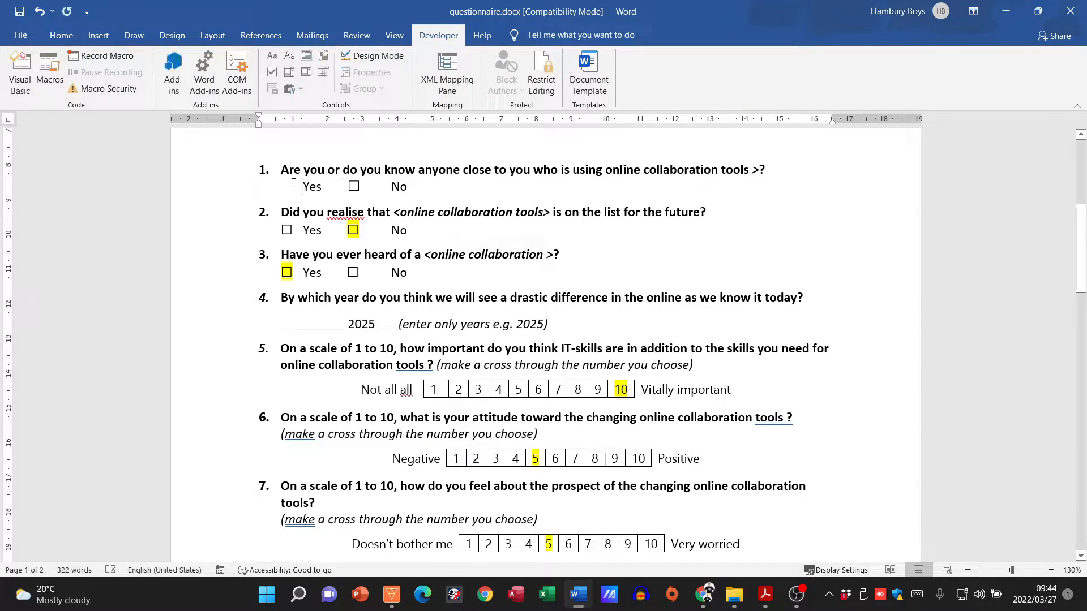
pyautogui.click(273, 73)
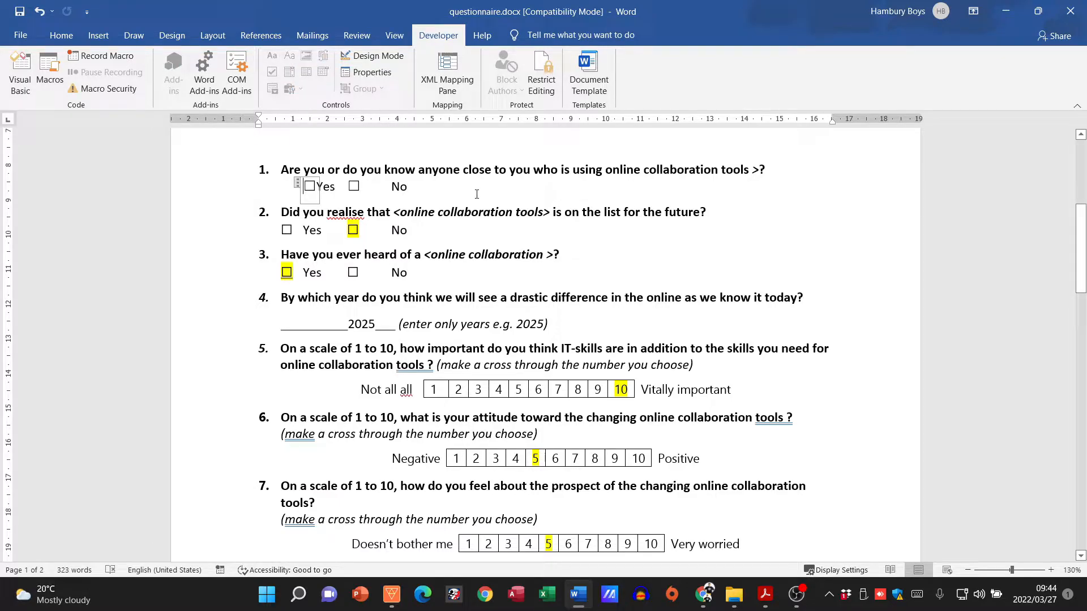
pyautogui.click(343, 191)
pyautogui.press('Delete')
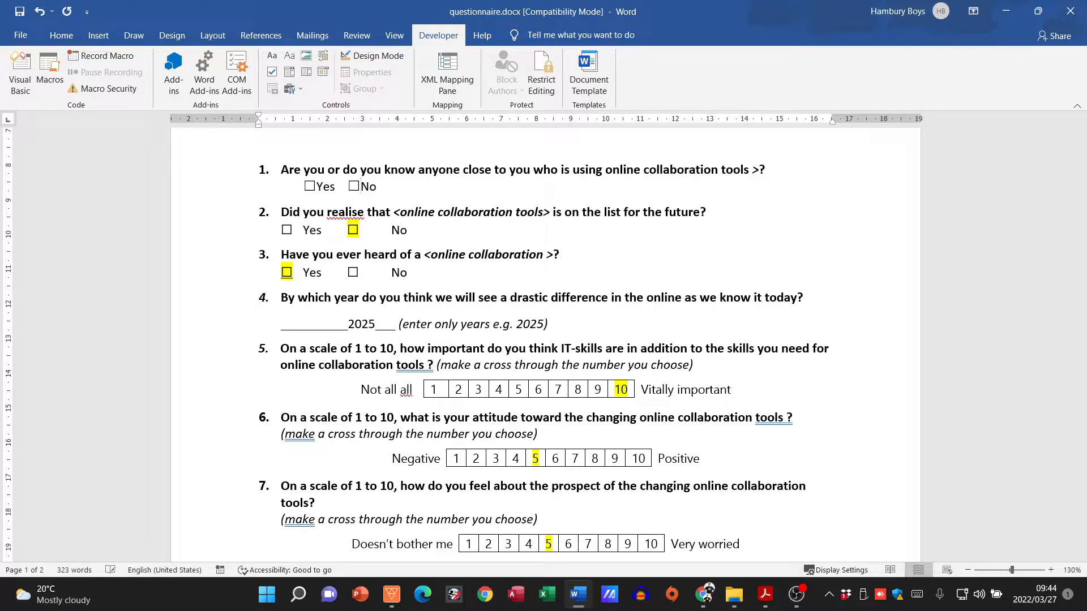
pyautogui.click(309, 187)
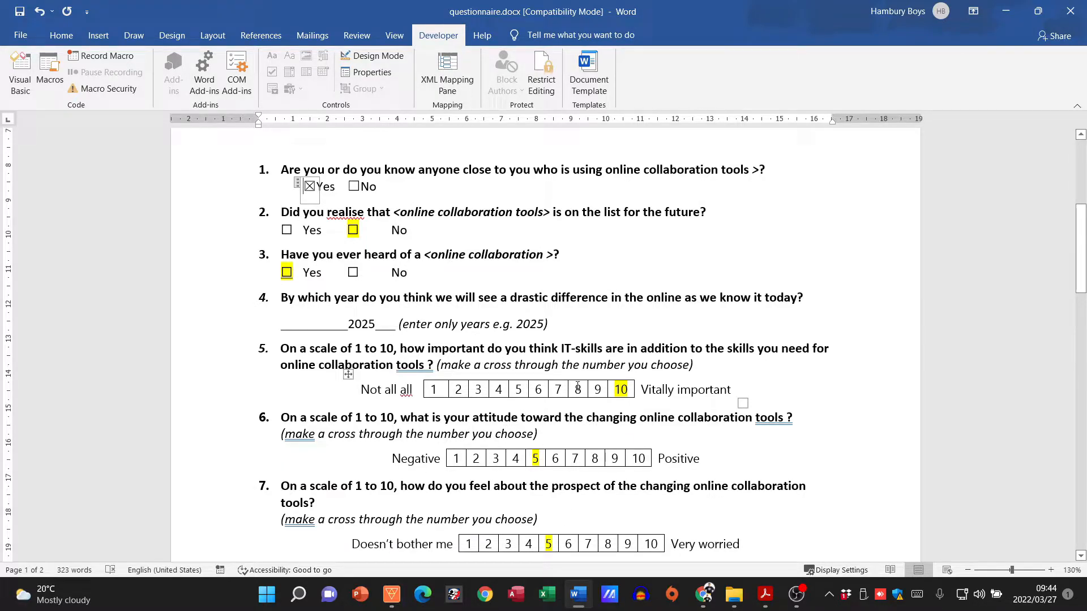
# - Check the criterion on questions enabling spreadsheet and/or database processing in the assessment PDF, and return to the Word questionnaire
pyautogui.hotkey('alt', 'Tab')
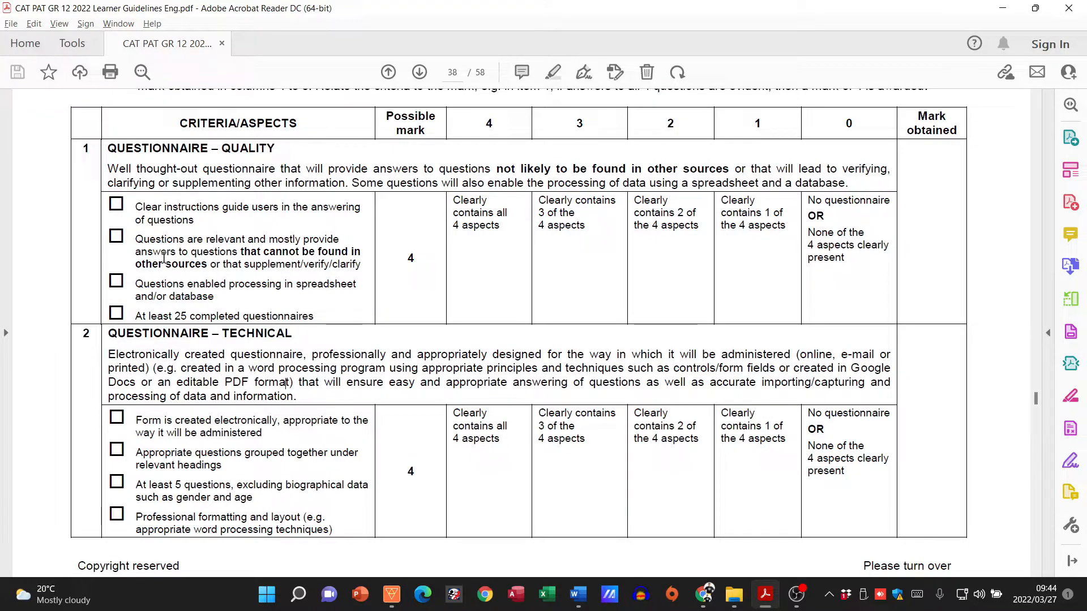
pyautogui.moveTo(136, 283); pyautogui.dragTo(356, 284)
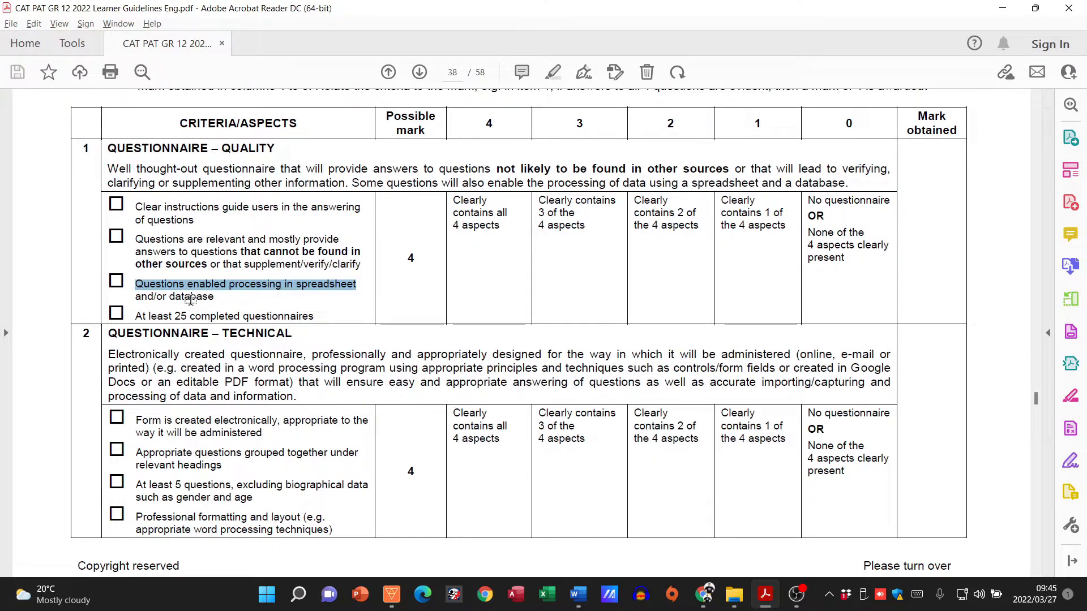
pyautogui.hotkey('alt', 'Tab')
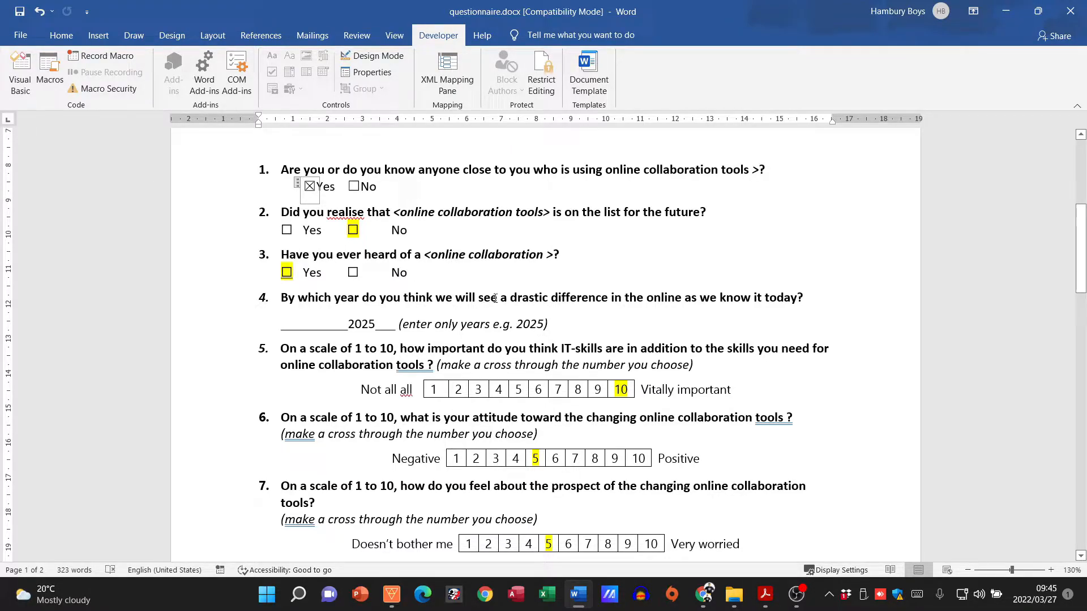
# - Turn the year answer line under question 4 into a drop-down list content control
pyautogui.click(518, 273)
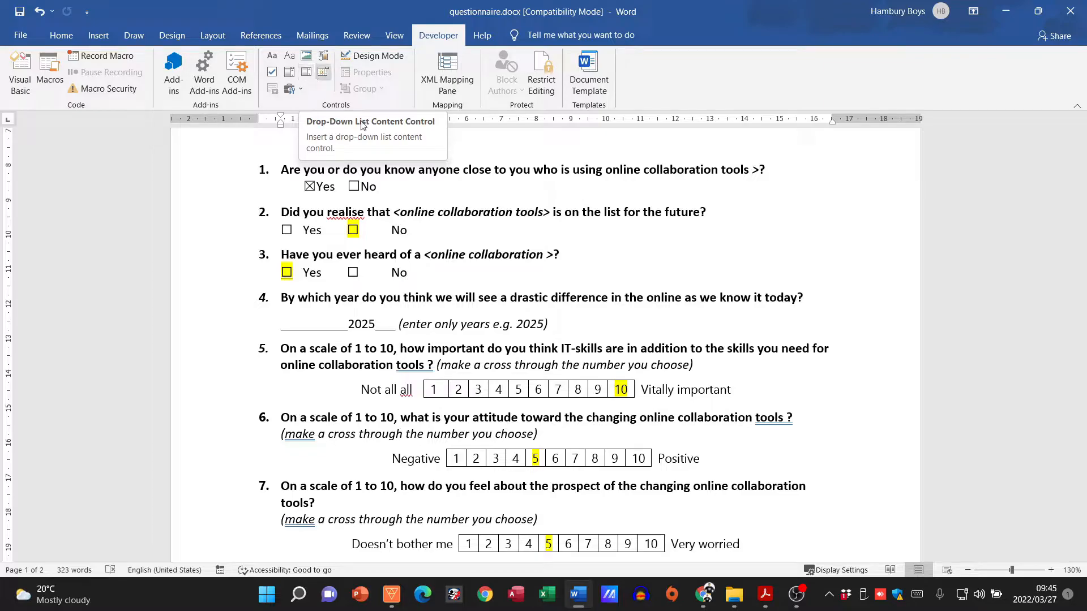
pyautogui.moveTo(571, 321); pyautogui.dragTo(282, 323)
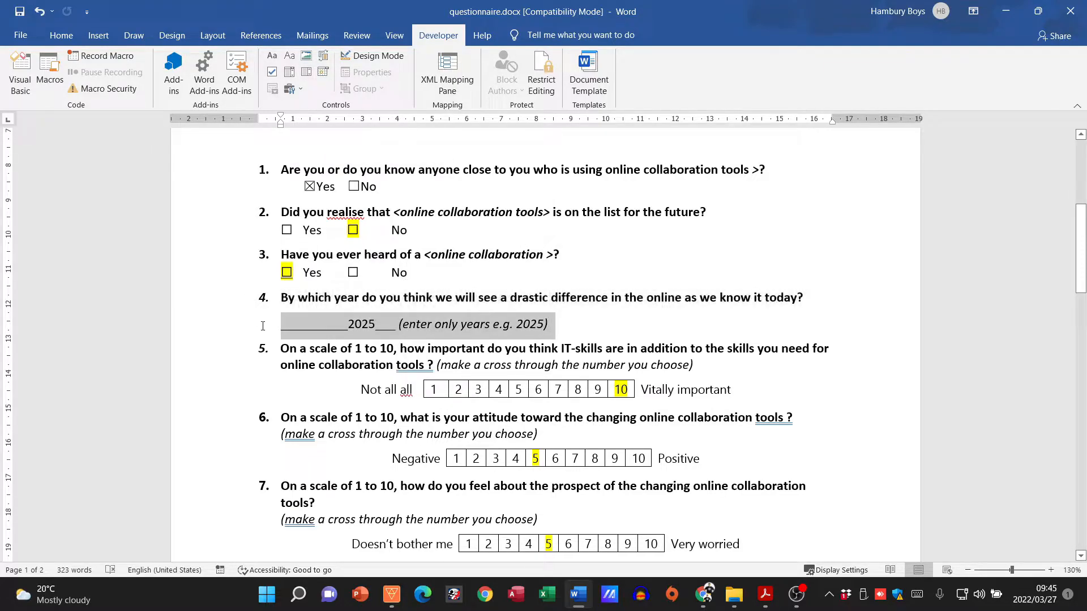
pyautogui.click(309, 76)
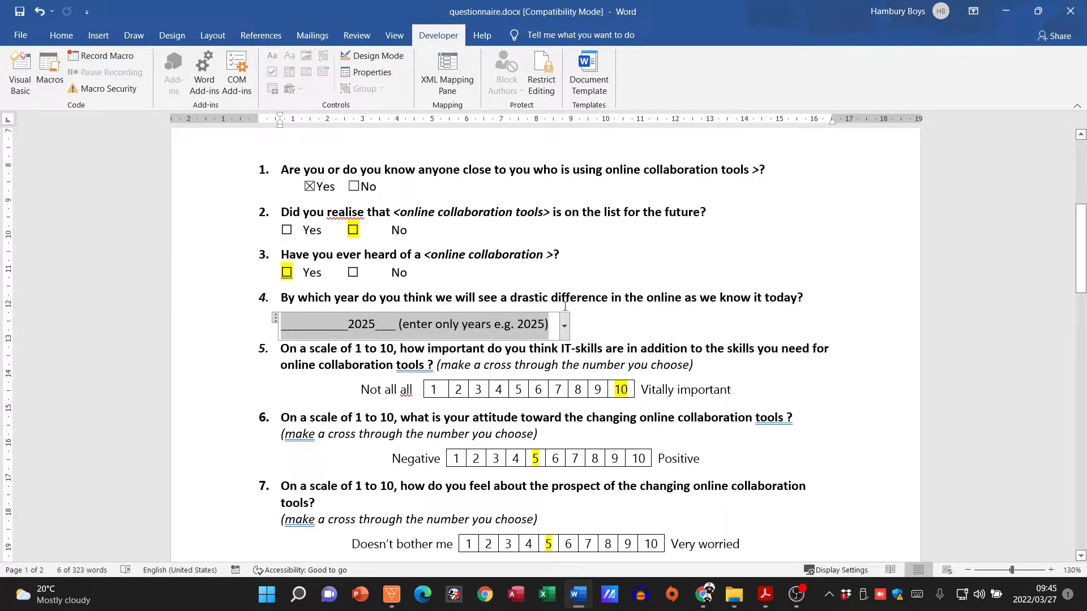
pyautogui.click(565, 330)
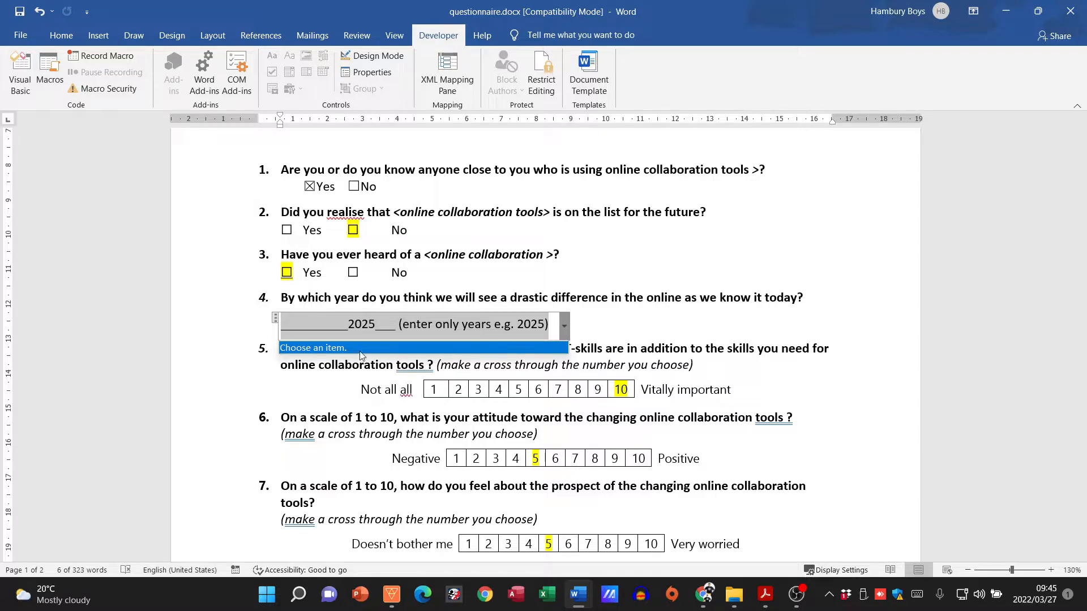
pyautogui.click(560, 325)
# - Add the choices sdvsd, fghg and hjkjhk to question 4's drop-down list
pyautogui.click(385, 77)
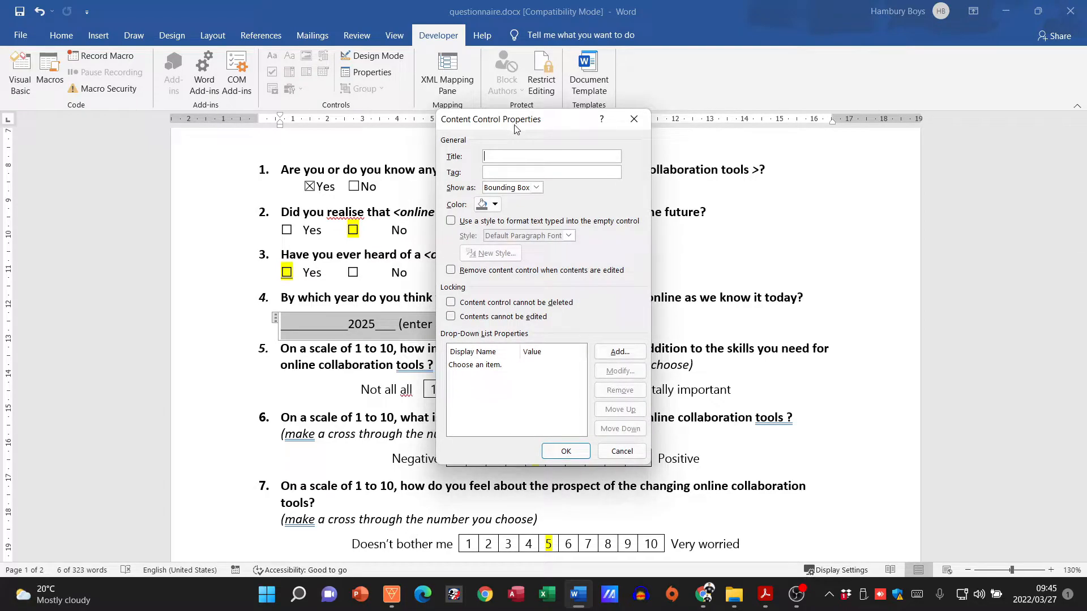
pyautogui.moveTo(514, 120); pyautogui.dragTo(734, 92)
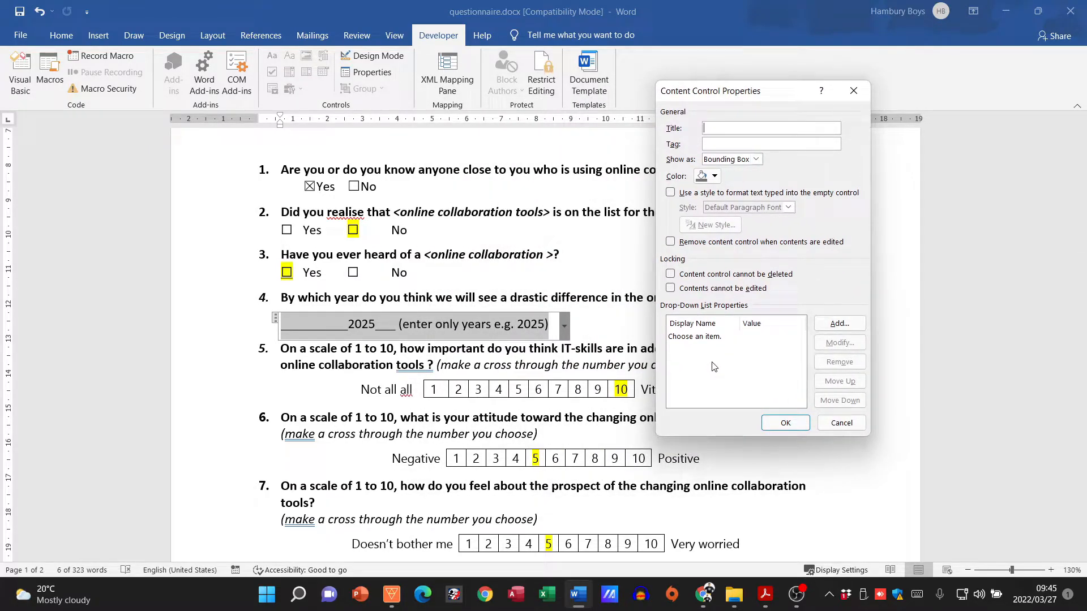
pyautogui.click(839, 327)
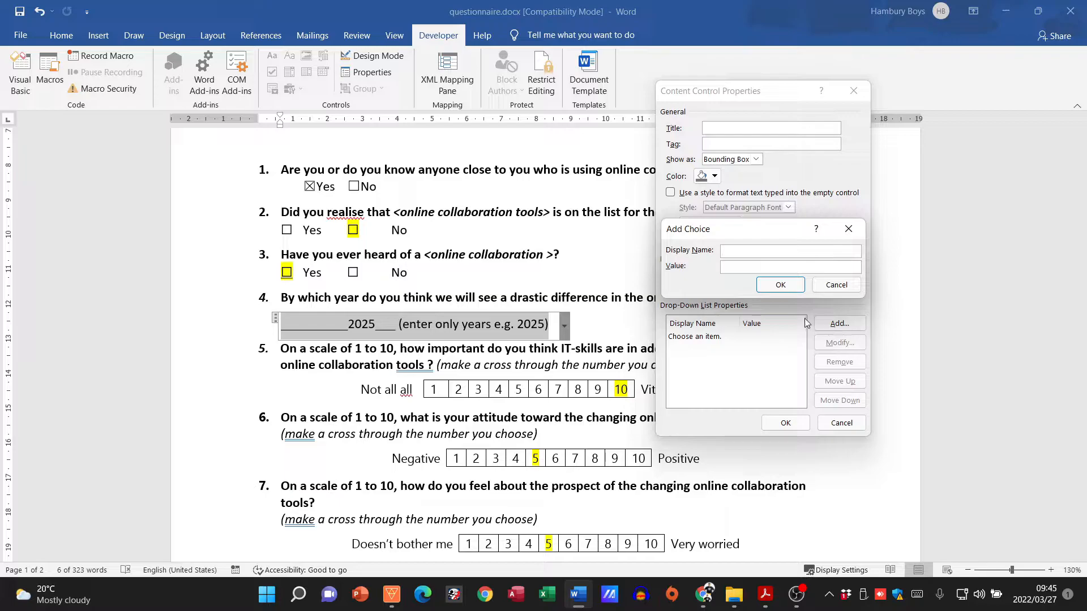
pyautogui.write('sdvsd')
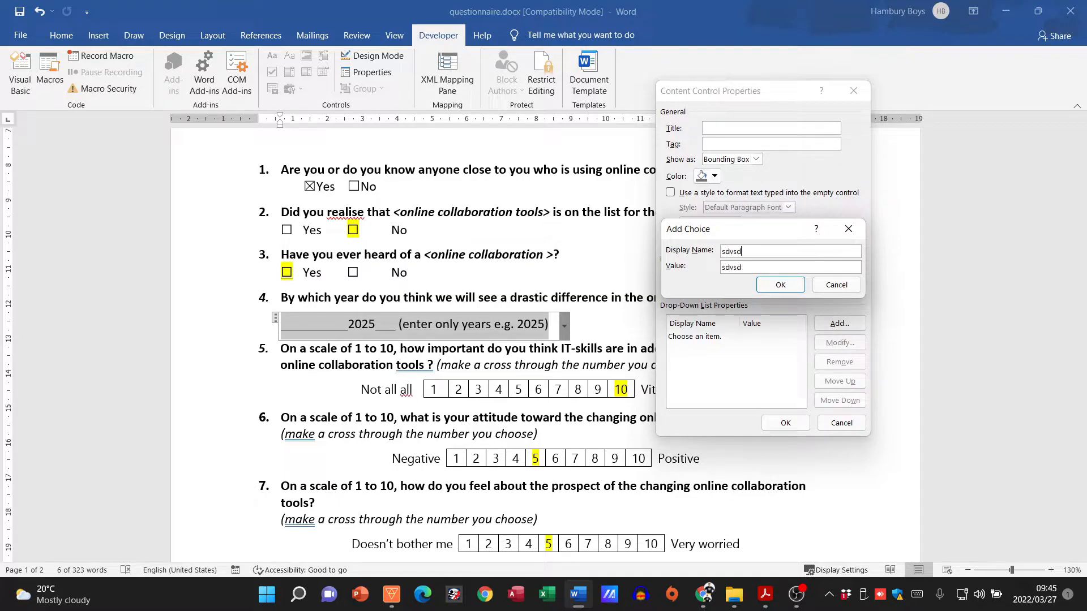
pyautogui.click(779, 286)
pyautogui.click(834, 325)
pyautogui.write('fghg')
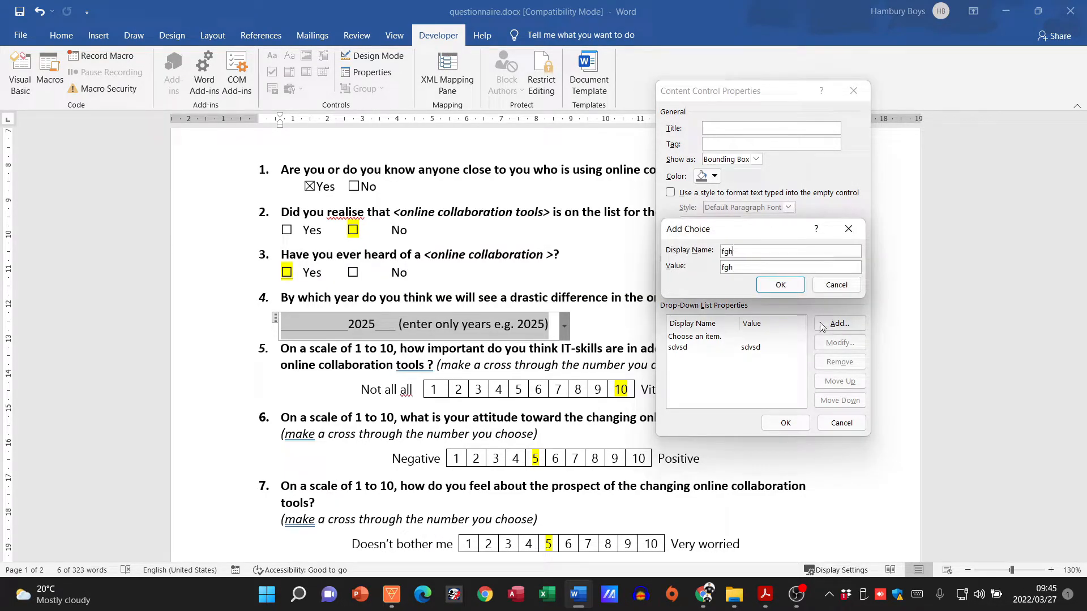
pyautogui.click(764, 288)
pyautogui.click(833, 323)
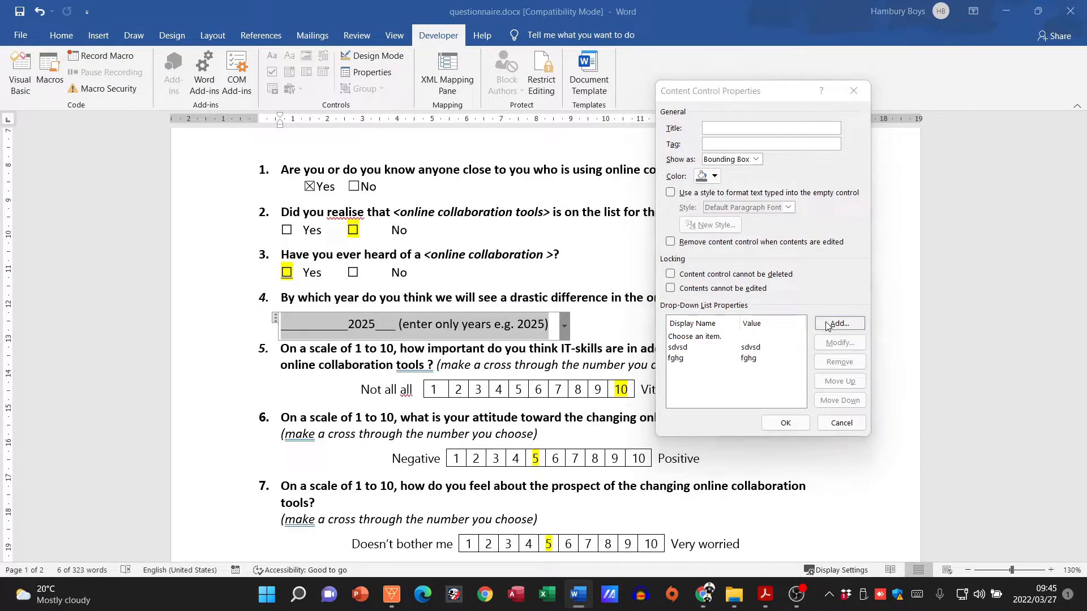
pyautogui.write('hjkjhk')
pyautogui.click(781, 285)
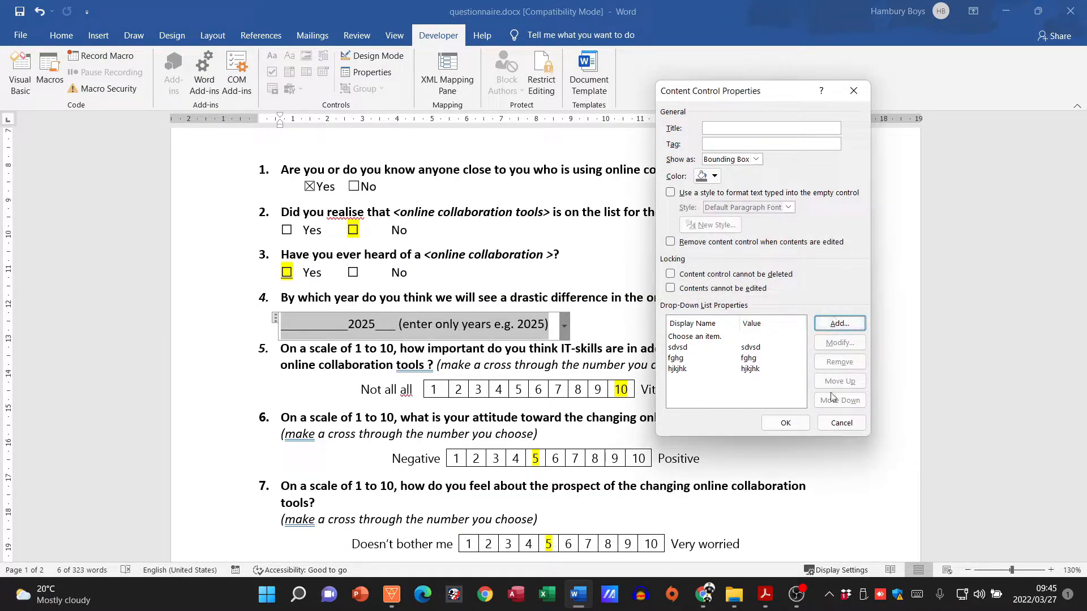
pyautogui.click(787, 423)
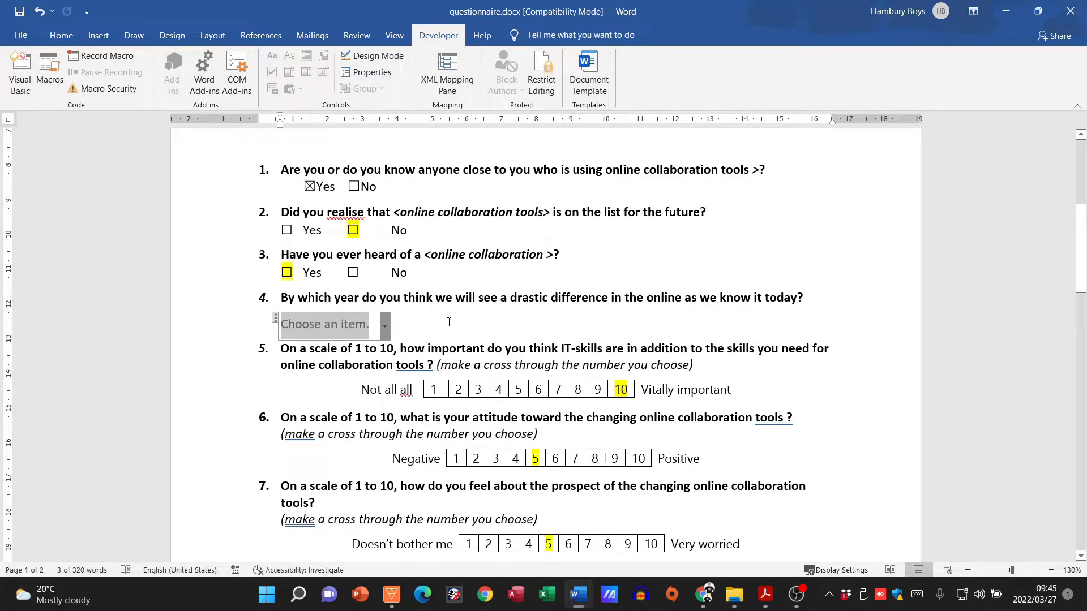
# - Choose fghg in question 4's drop-down list and examine the wording of that question
pyautogui.click(384, 326)
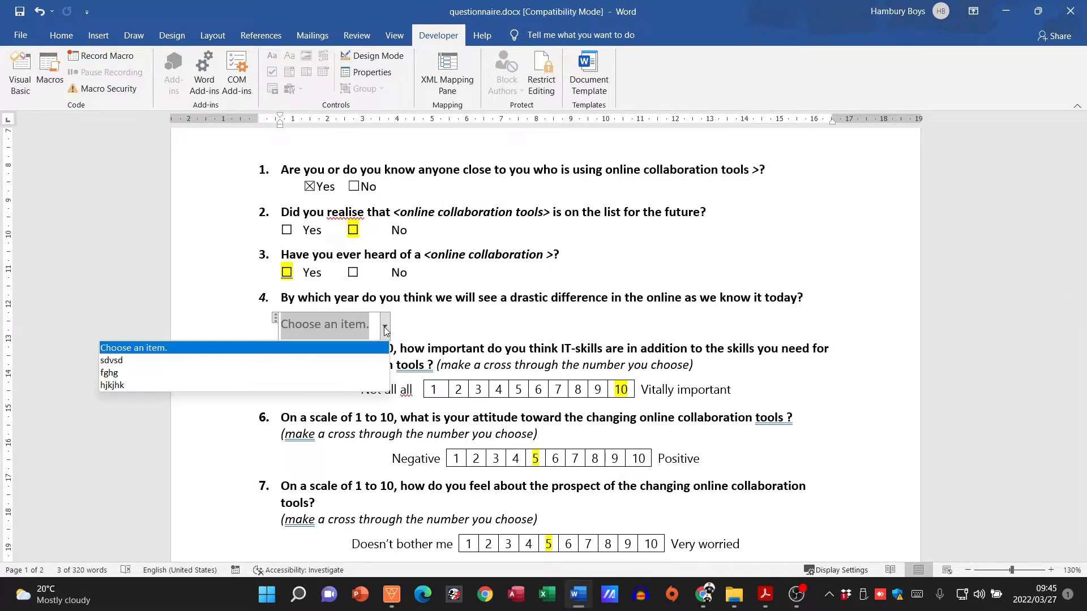
pyautogui.click(333, 373)
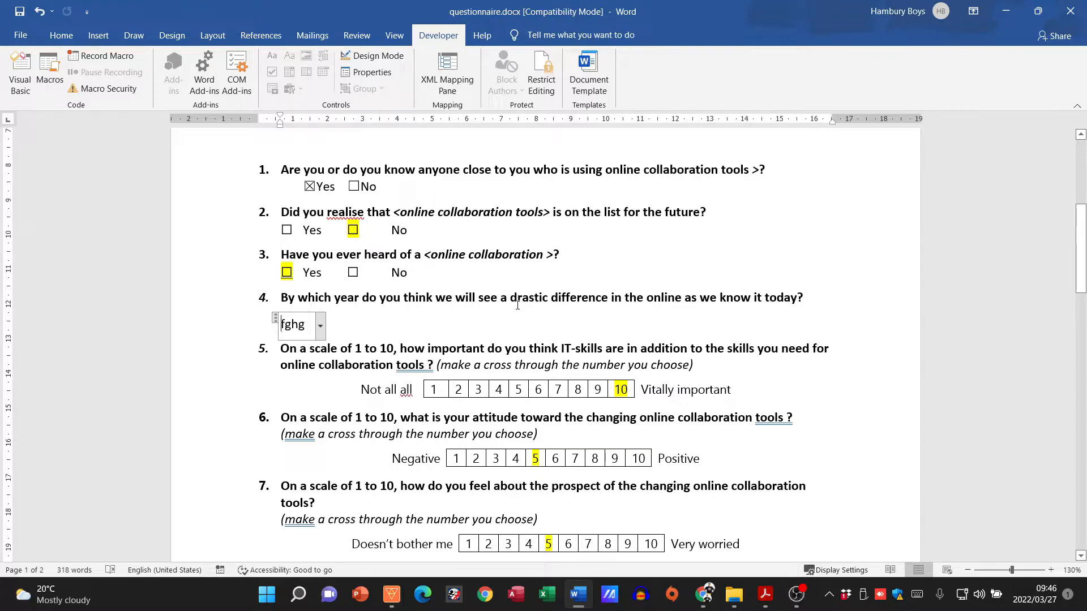
pyautogui.moveTo(379, 299); pyautogui.dragTo(651, 303)
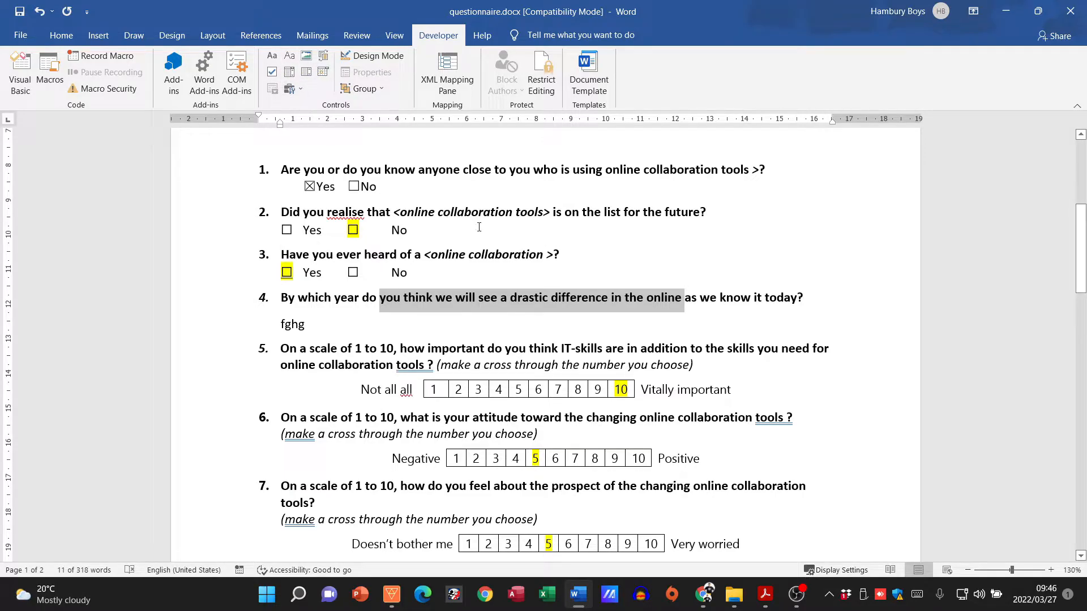
pyautogui.click(671, 235)
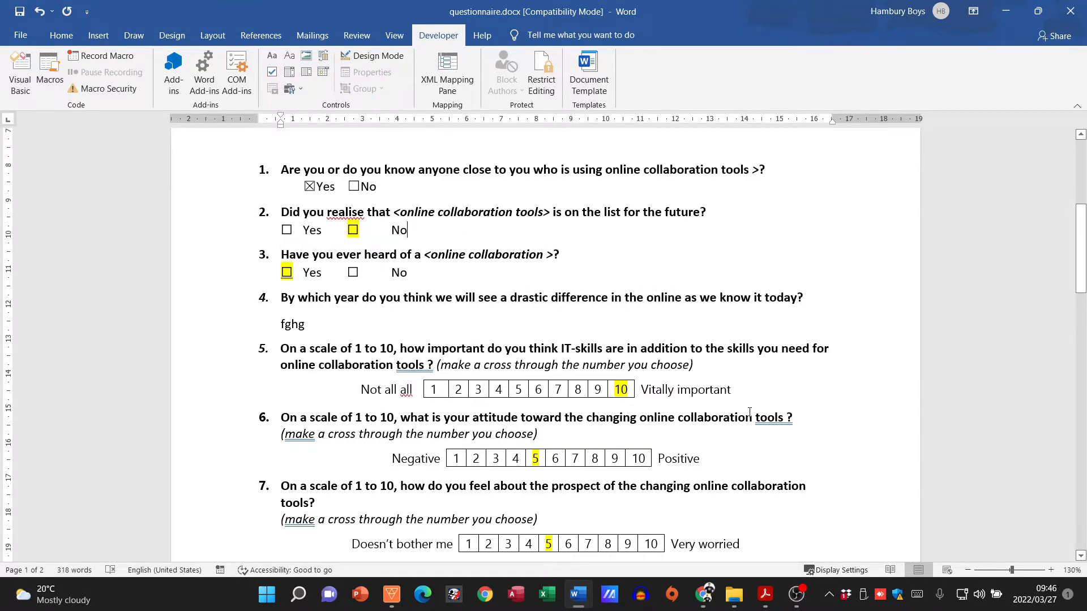
# - Review the questionnaire's title, the instruction line and the Name and Surname, Gender and Age lines
pyautogui.scroll(4, 746, 402)
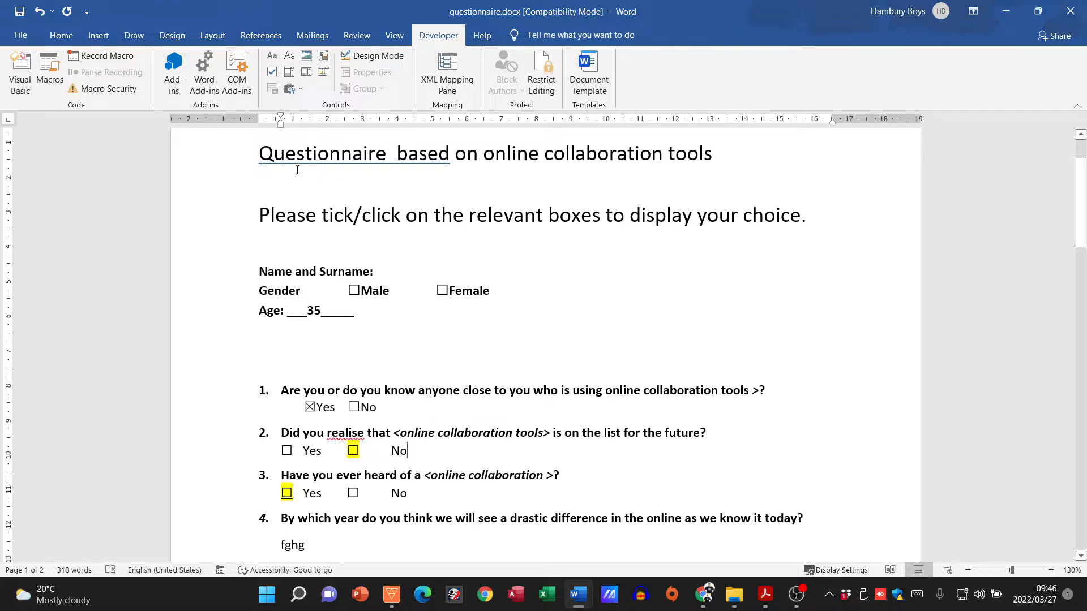
pyautogui.moveTo(290, 159); pyautogui.dragTo(679, 172)
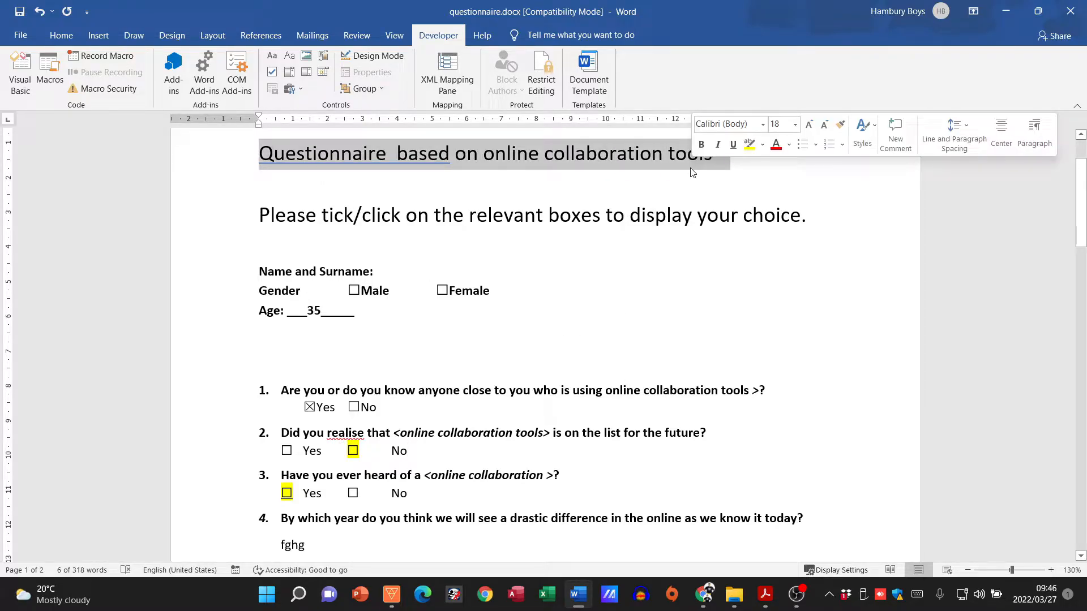
pyautogui.click(570, 198)
pyautogui.moveTo(260, 216); pyautogui.dragTo(803, 217)
pyautogui.click(226, 276)
pyautogui.moveTo(224, 286); pyautogui.dragTo(225, 312)
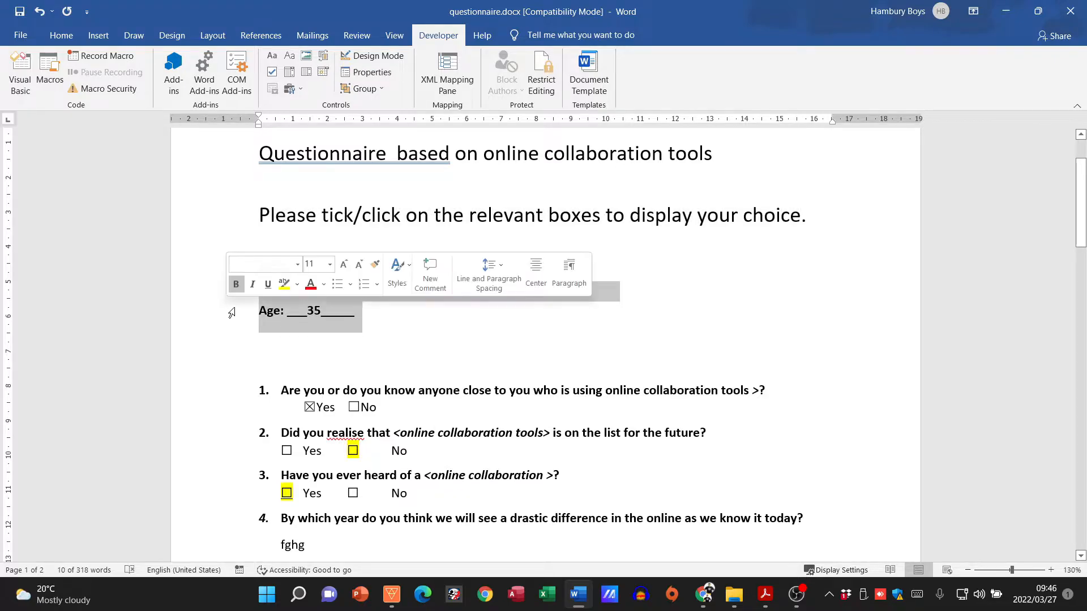
pyautogui.click(434, 323)
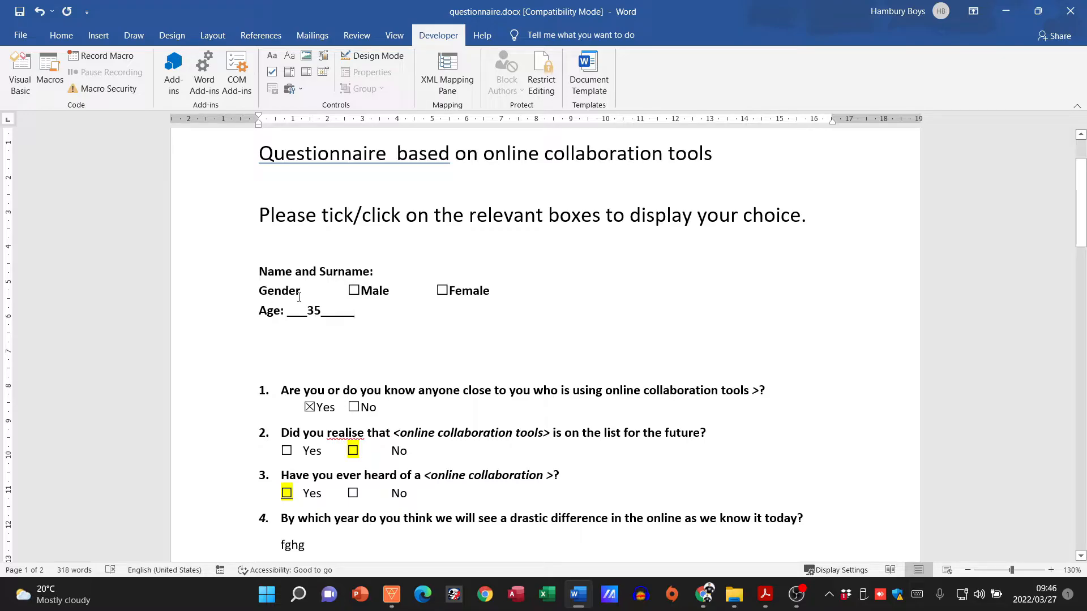
# - Compare question 2's static No box with the drop-down list control under question 4
pyautogui.scroll(-5, 300, 297)
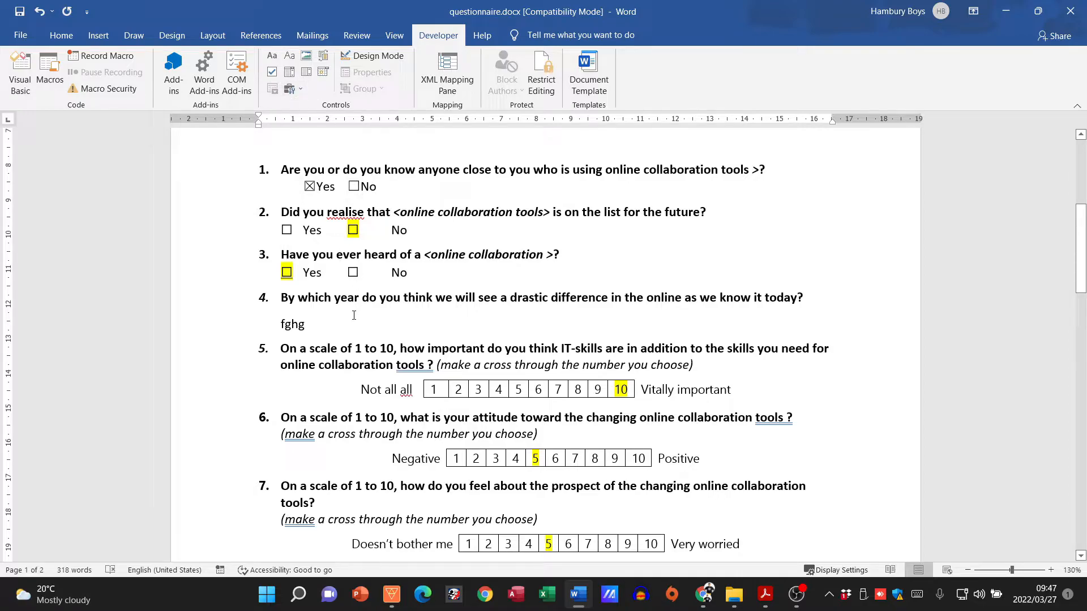
pyautogui.click(353, 230)
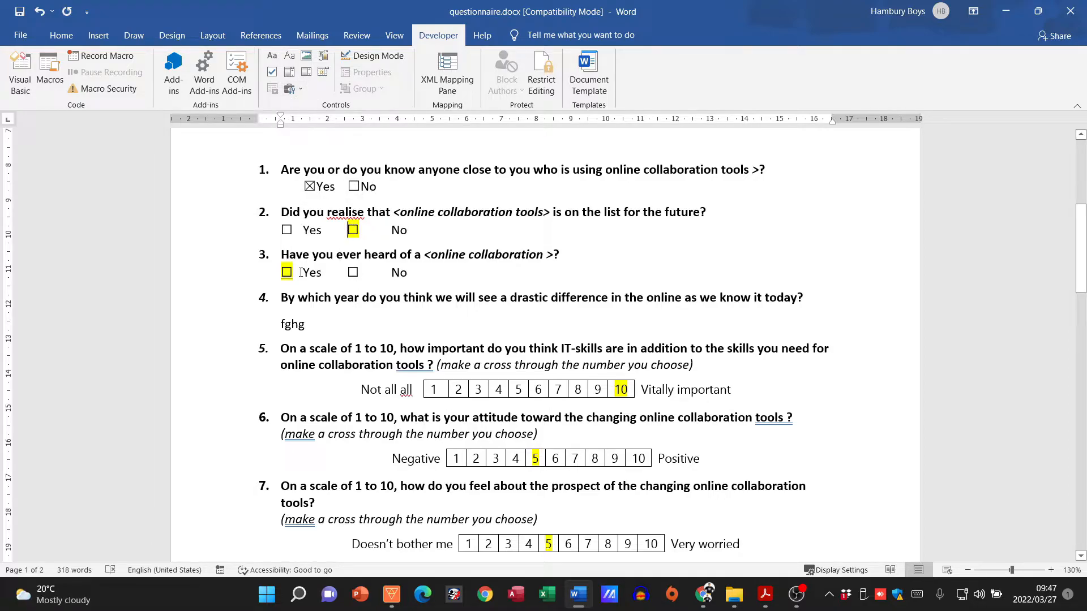
pyautogui.click(299, 324)
pyautogui.click(321, 328)
pyautogui.click(320, 328)
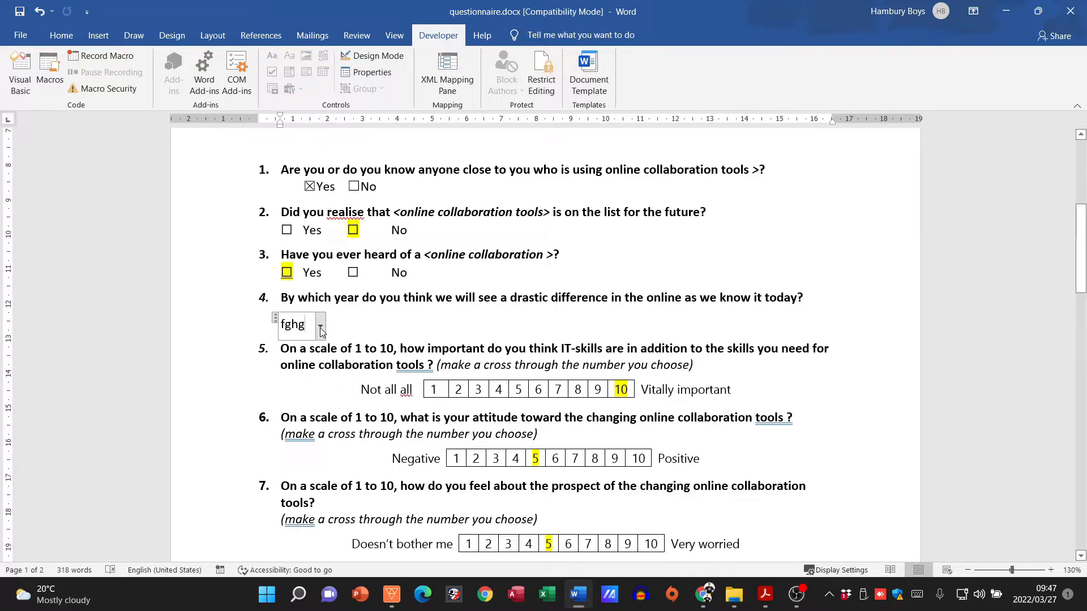
# - Shrink the bottom and top page margins to the page edges so the questionnaire fits on a single page
pyautogui.scroll(5, 625, 289)
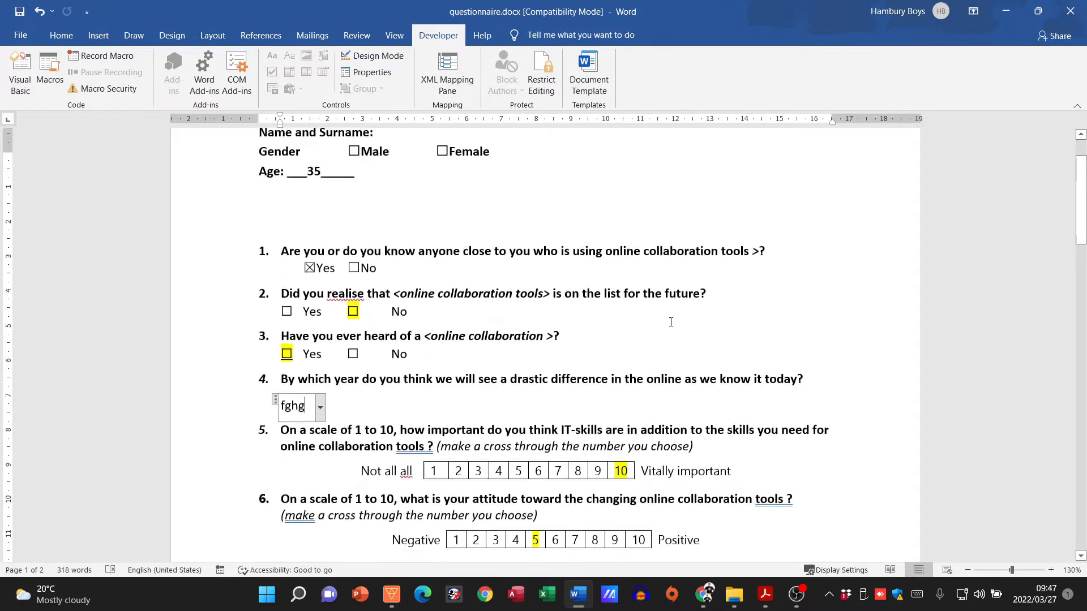
pyautogui.moveTo(227, 243); pyautogui.dragTo(258, 163)
pyautogui.scroll(1, 399, 393)
pyautogui.click(202, 250)
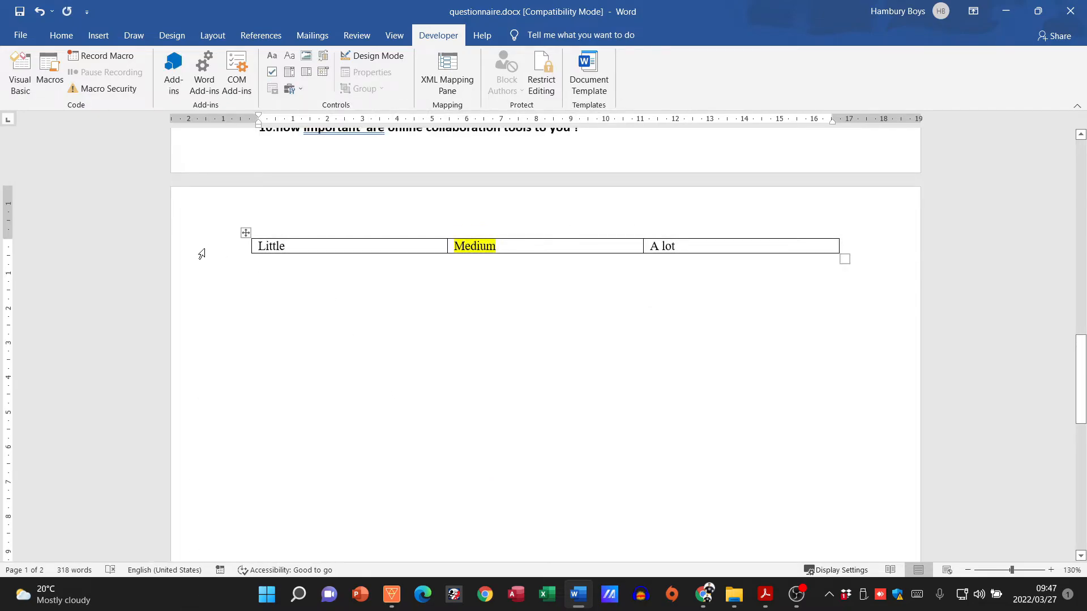
pyautogui.scroll(2, 276, 202)
pyautogui.click(276, 203)
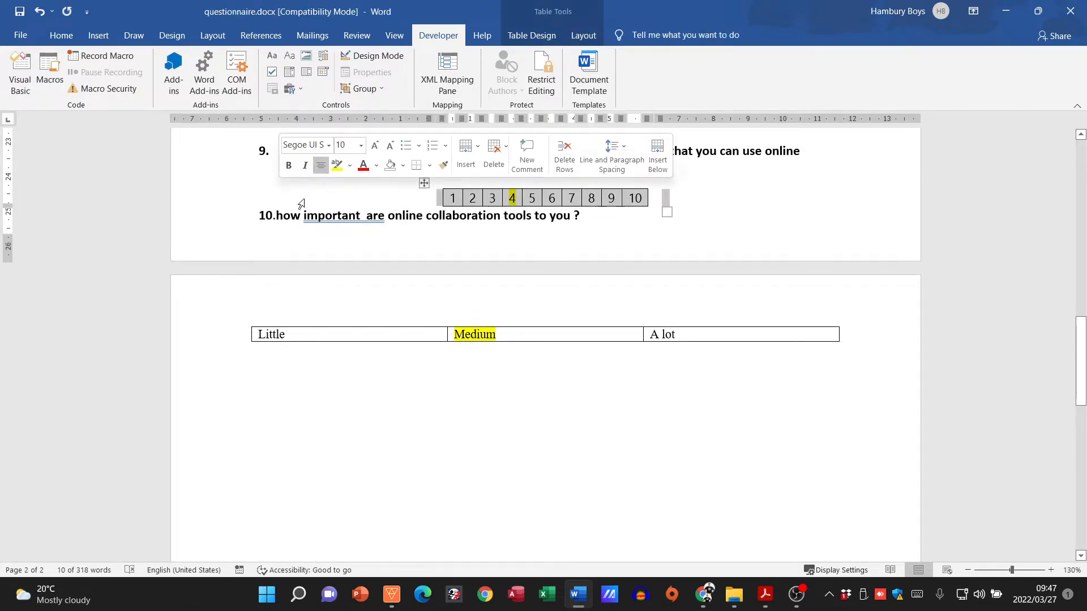
pyautogui.click(323, 225)
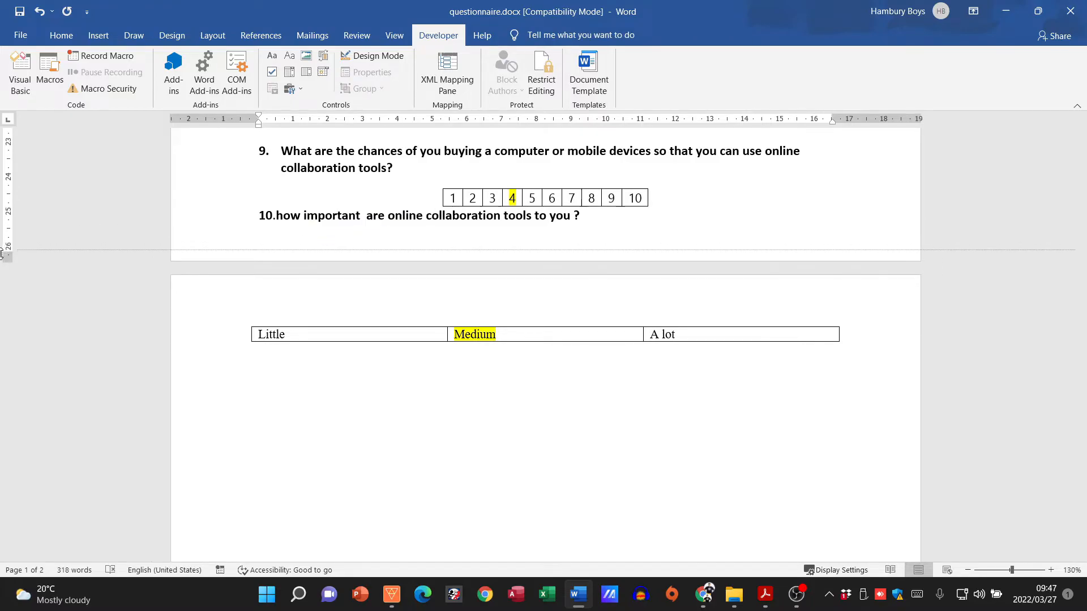
pyautogui.scroll(3, 312, 320)
pyautogui.scroll(6, 319, 334)
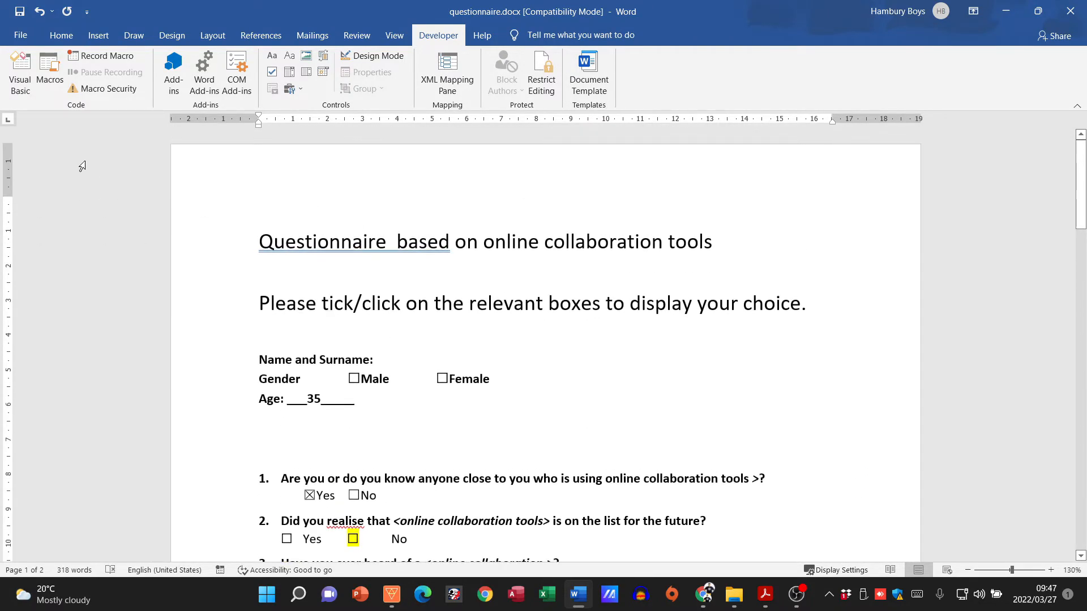
pyautogui.moveTo(9, 194); pyautogui.dragTo(9, 152)
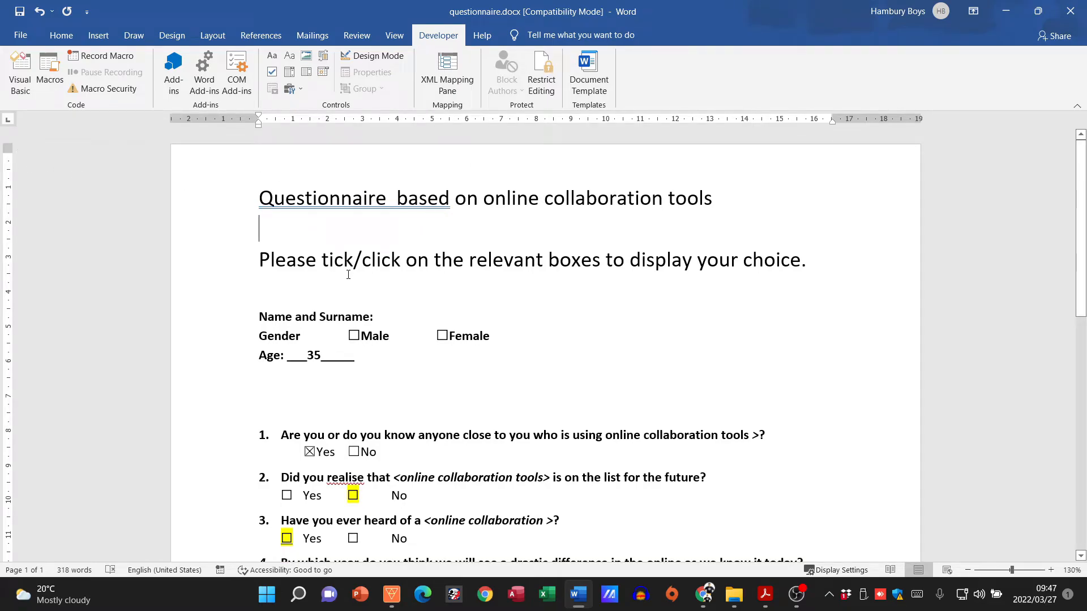
# - Reduce the blank line under the questionnaire title to 10 pt and check the end of the page
pyautogui.click(62, 35)
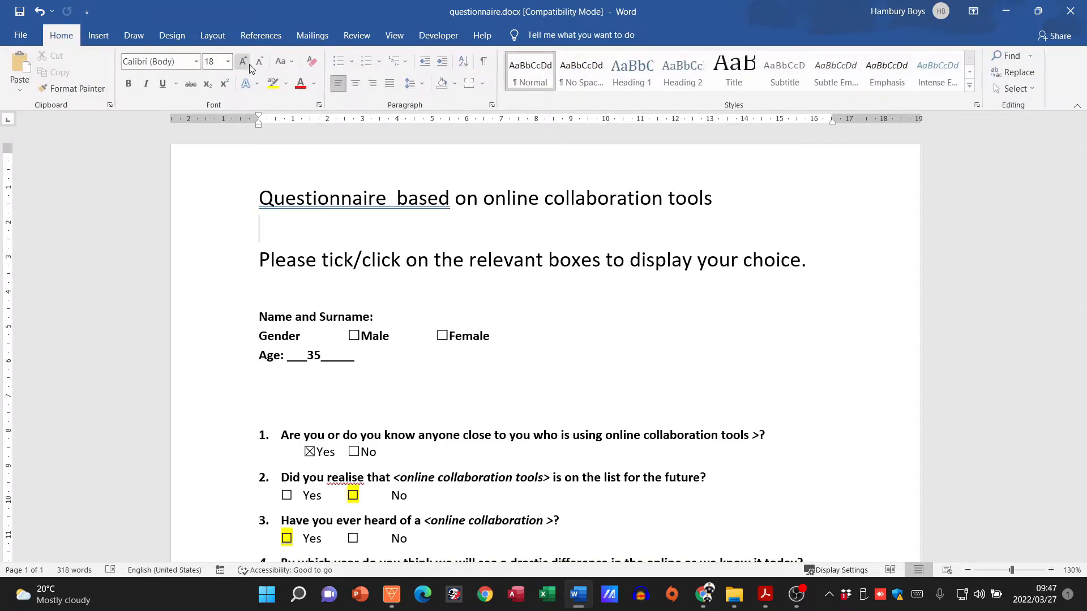
pyautogui.scroll(-10, 404, 322)
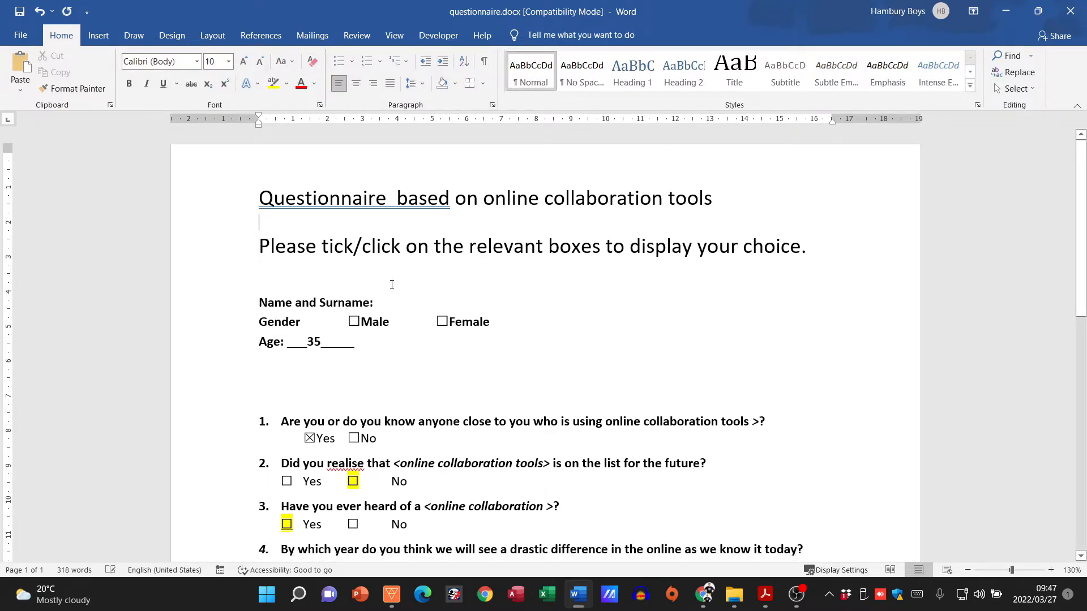
pyautogui.scroll(-5, 403, 322)
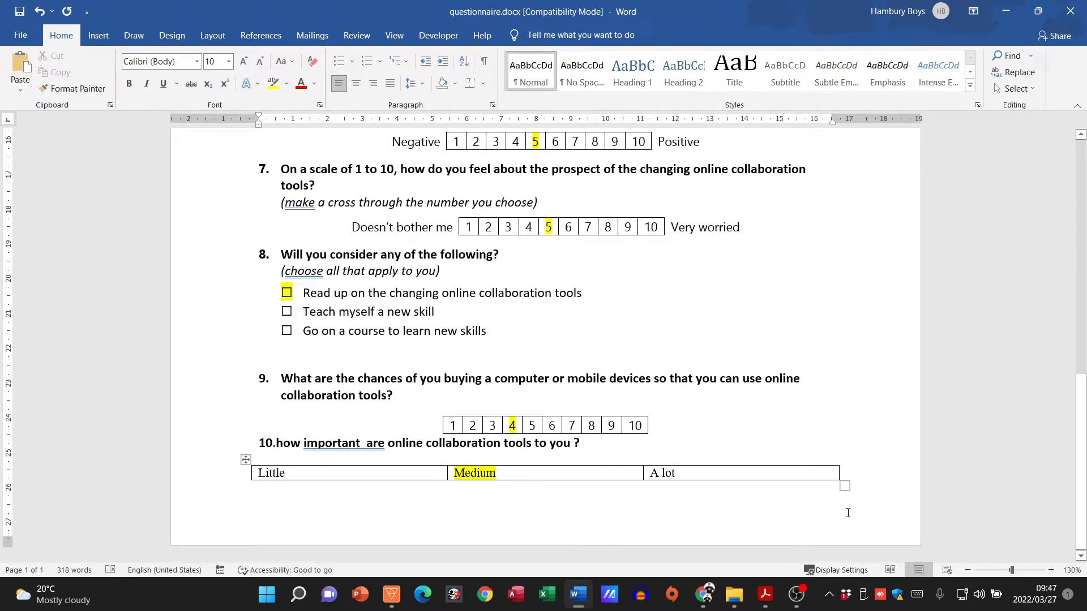
# - Copy the entire questionnaire and paste one duplicate below question 10's Little, Medium, A lot table
pyautogui.hotkey('ctrl', 'a')
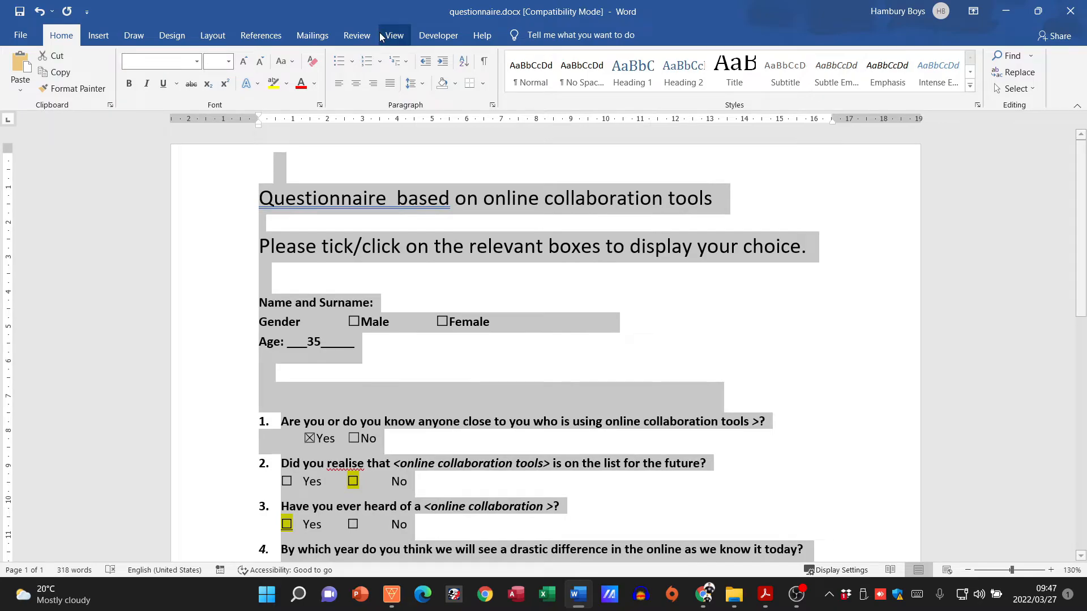
pyautogui.scroll(-15, 250, 403)
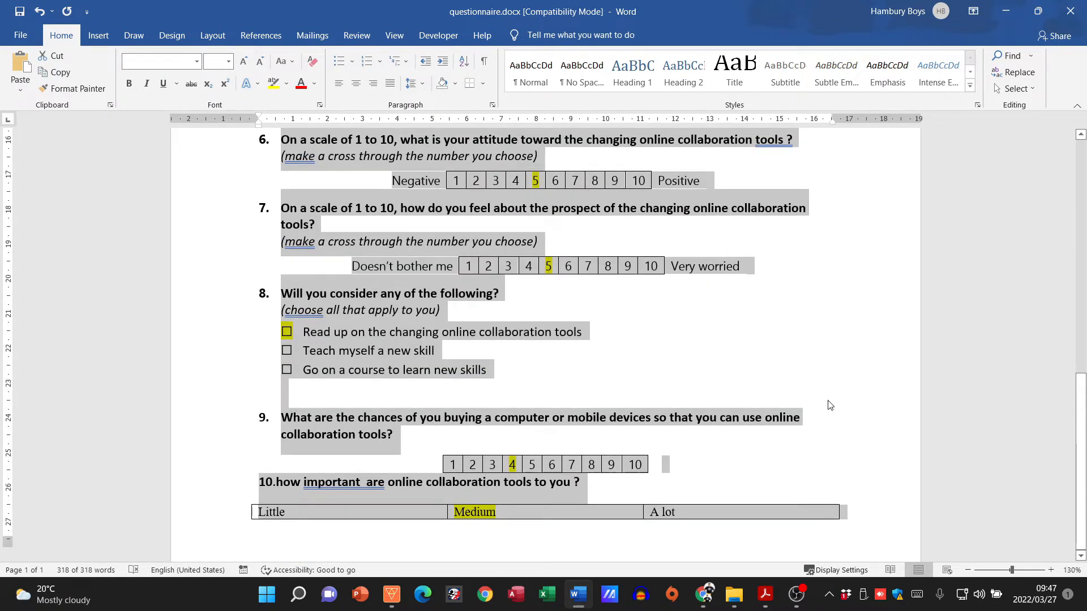
pyautogui.scroll(-1, 850, 442)
pyautogui.click(867, 482)
pyautogui.press('Return')
pyautogui.press('Return')
pyautogui.press('Return')
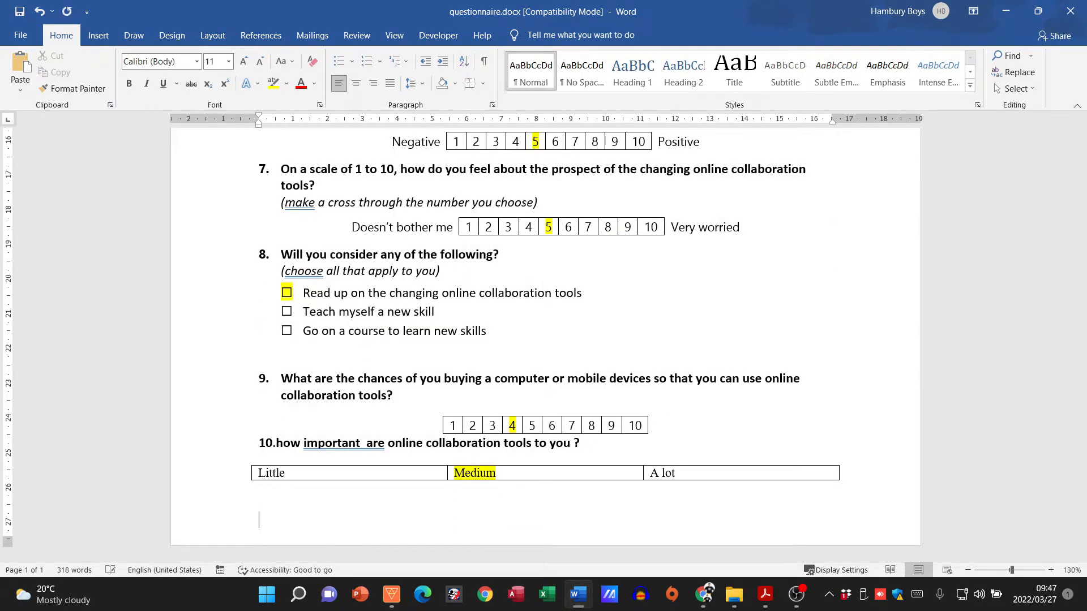
pyautogui.hotkey('ctrl', 'v')
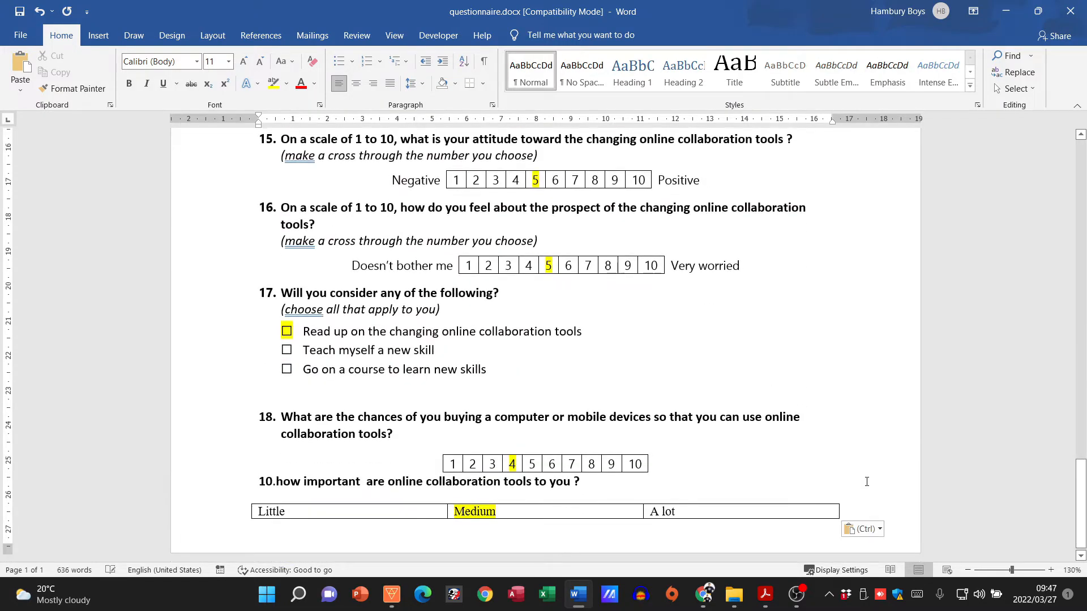
# - Paste three more copies of the questionnaire at the end of the document
pyautogui.press('Return')
pyautogui.press('Return')
pyautogui.hotkey('ctrl', 'v')
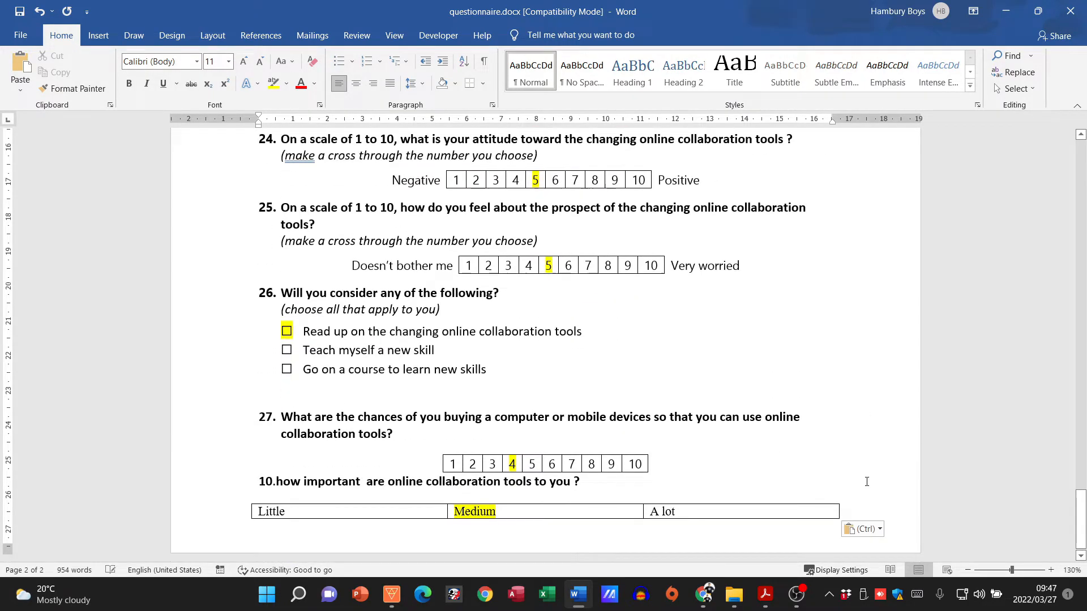
pyautogui.hotkey('ctrl', 'v')
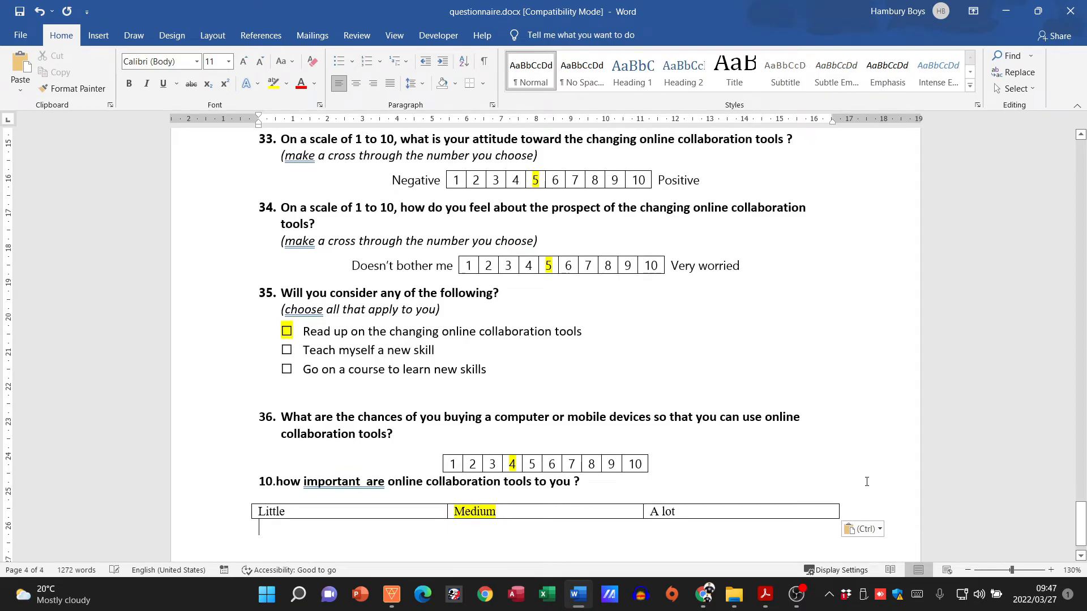
pyautogui.hotkey('ctrl', 'v')
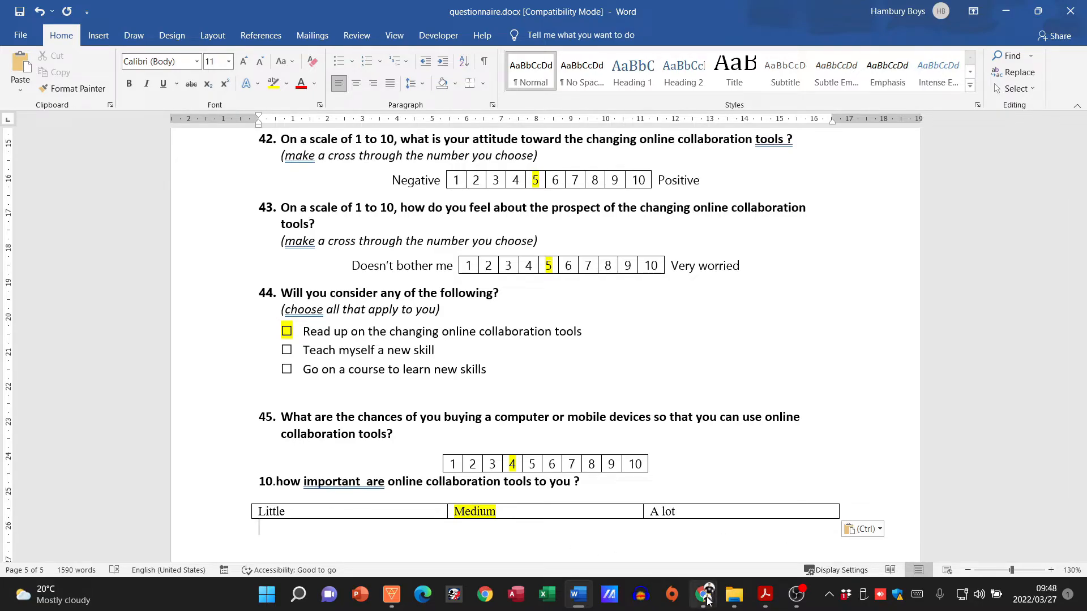
# - Switch to Chrome, open Google Forms from the Google apps and create a blank form
pyautogui.moveTo(707, 600)
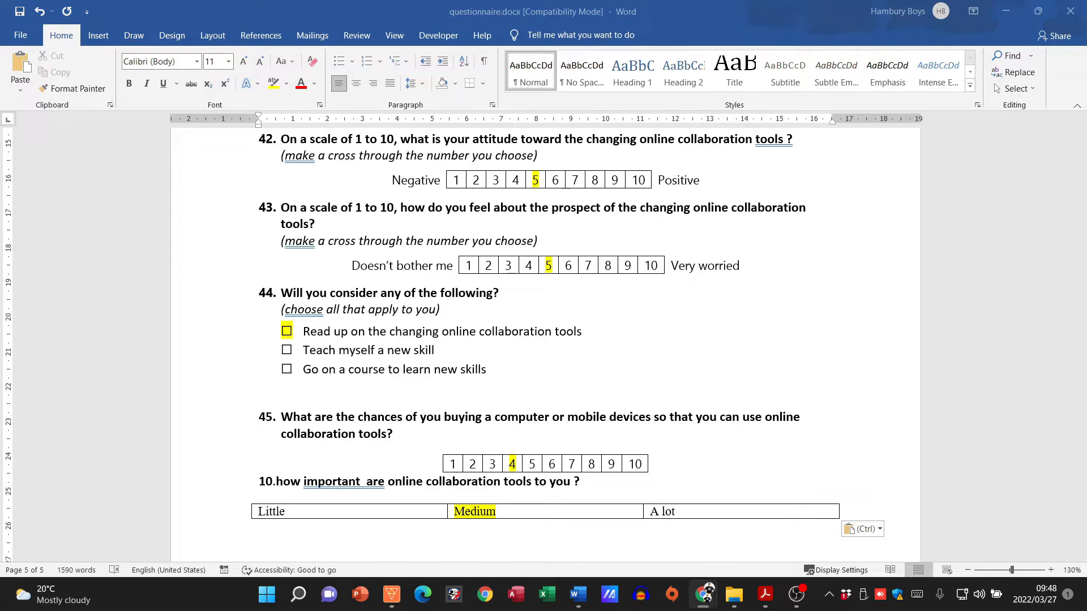
pyautogui.moveTo(1086, 504); pyautogui.dragTo(458, 7)
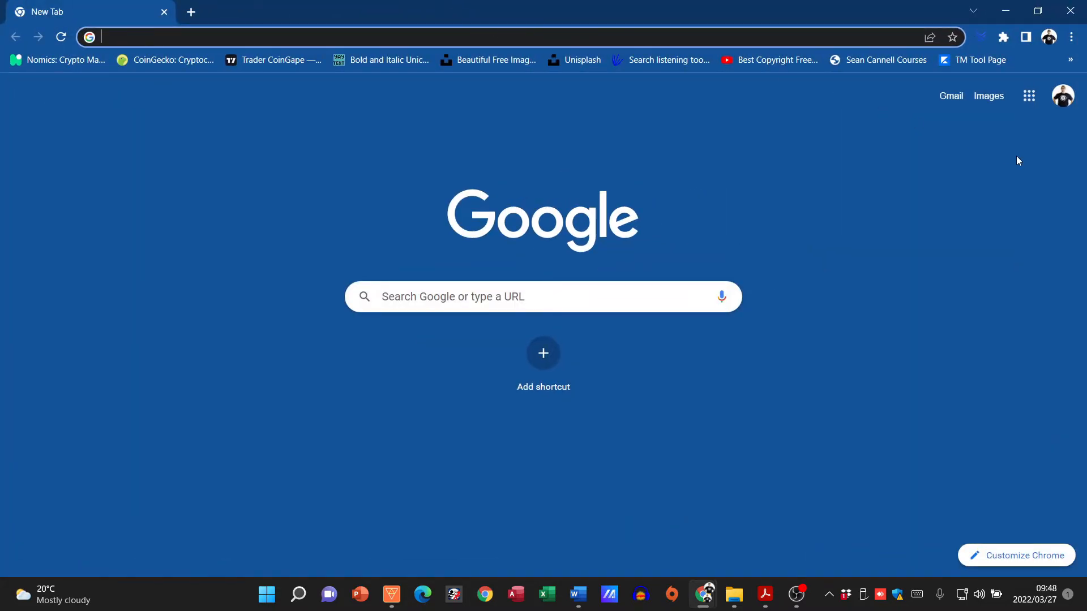
pyautogui.click(1031, 97)
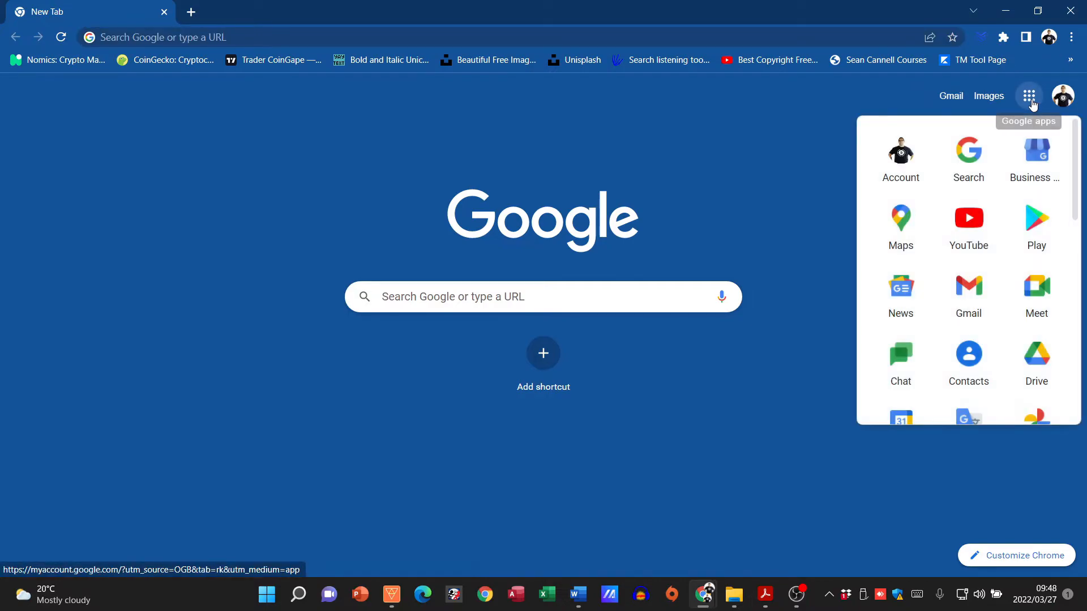
pyautogui.scroll(-2, 1032, 218)
pyautogui.scroll(-1, 1005, 247)
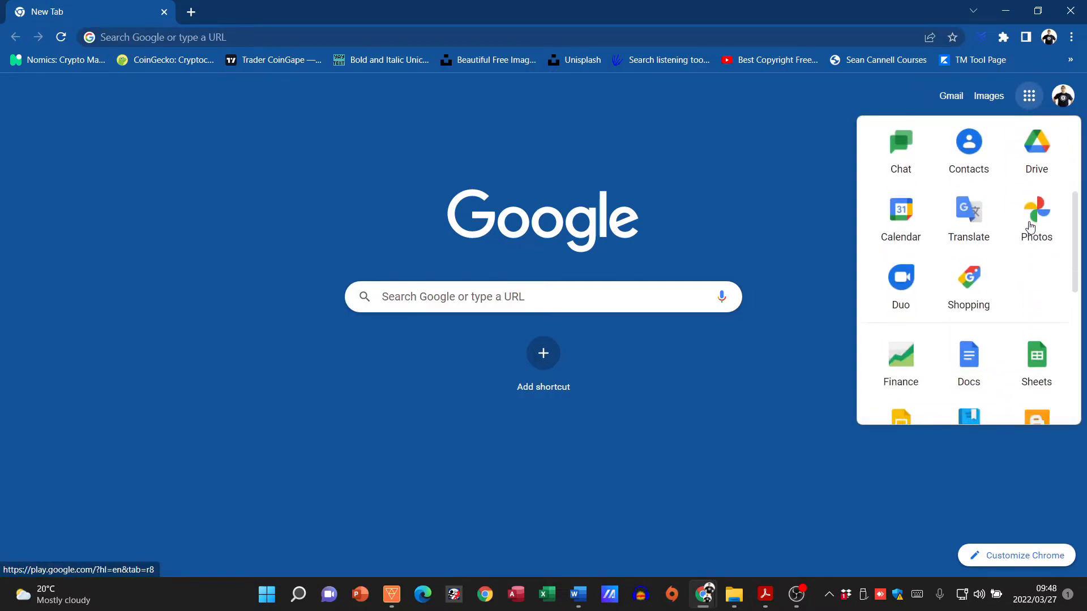
pyautogui.scroll(-2, 1013, 295)
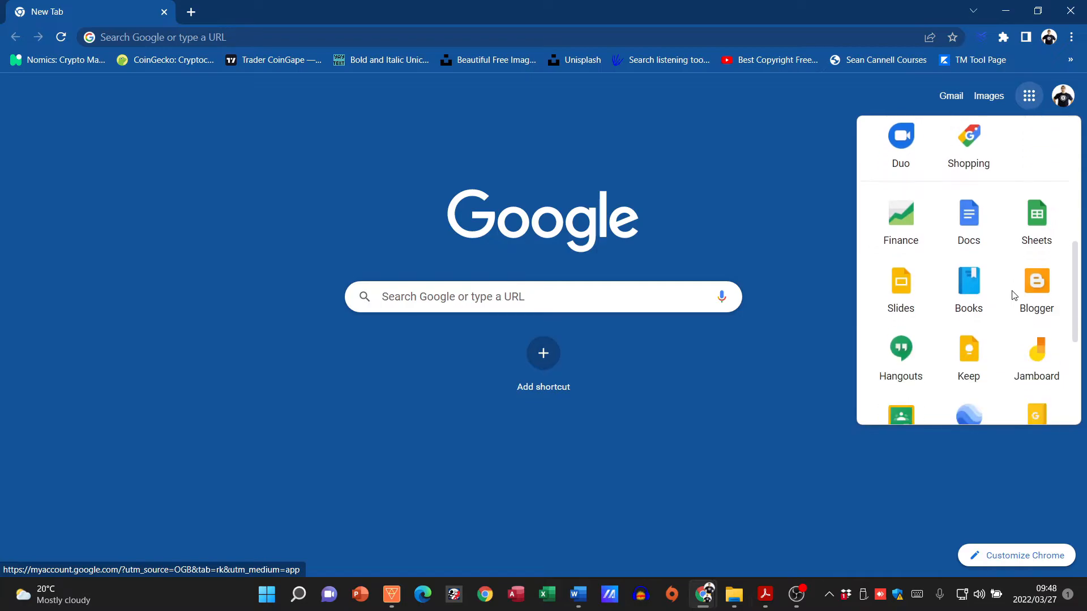
pyautogui.scroll(-1, 1011, 308)
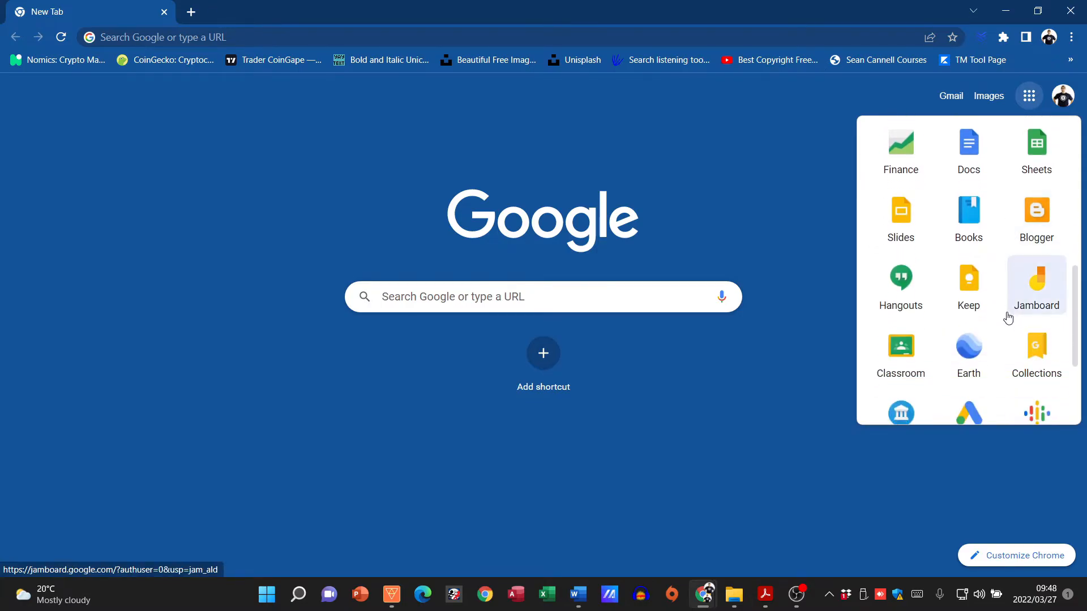
pyautogui.scroll(-1, 1008, 317)
pyautogui.scroll(2, 1002, 335)
pyautogui.scroll(-3, 1000, 335)
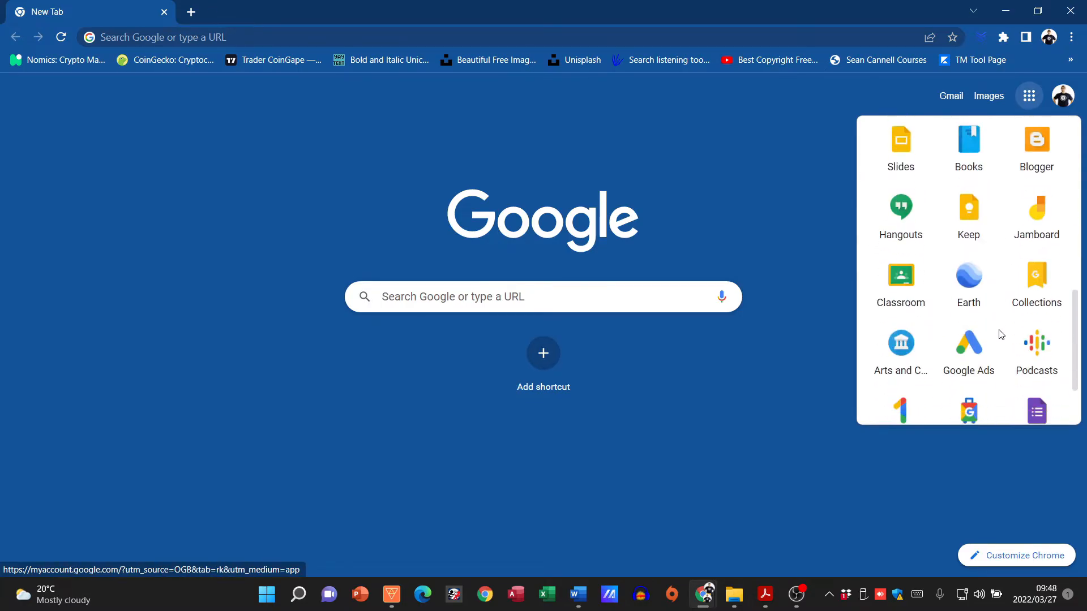
pyautogui.click(1045, 331)
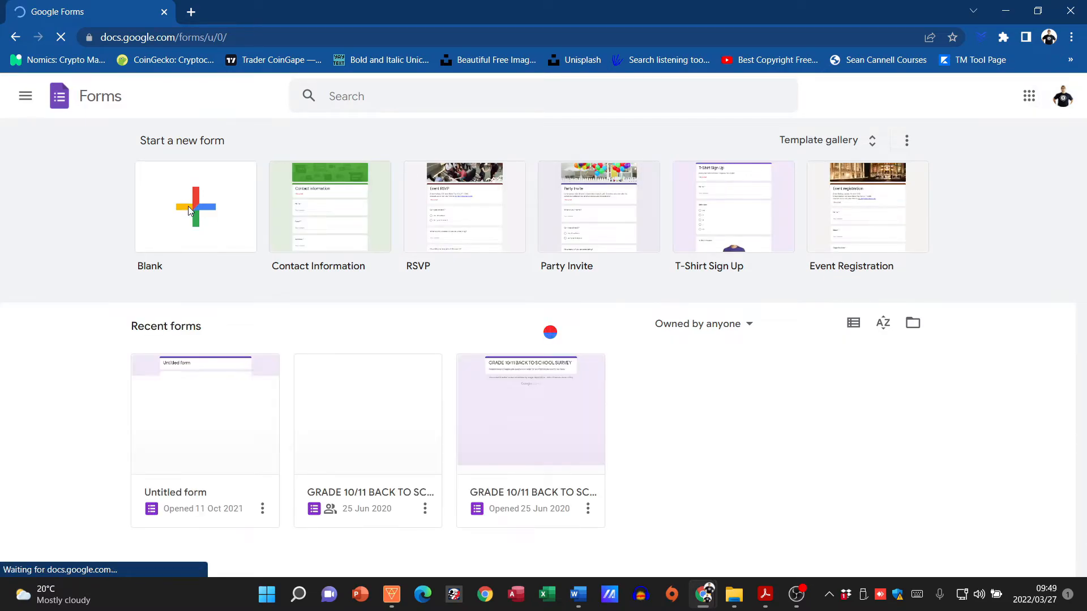
pyautogui.click(188, 206)
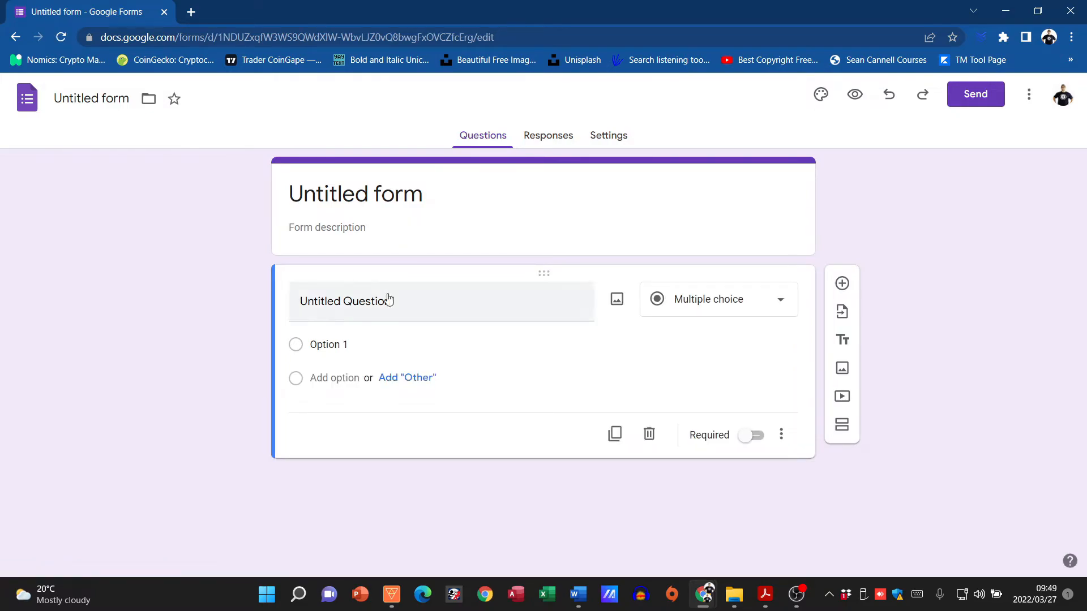
# - Enter "How old are you" as the first question and set its answer type to Drop-down
pyautogui.click(371, 307)
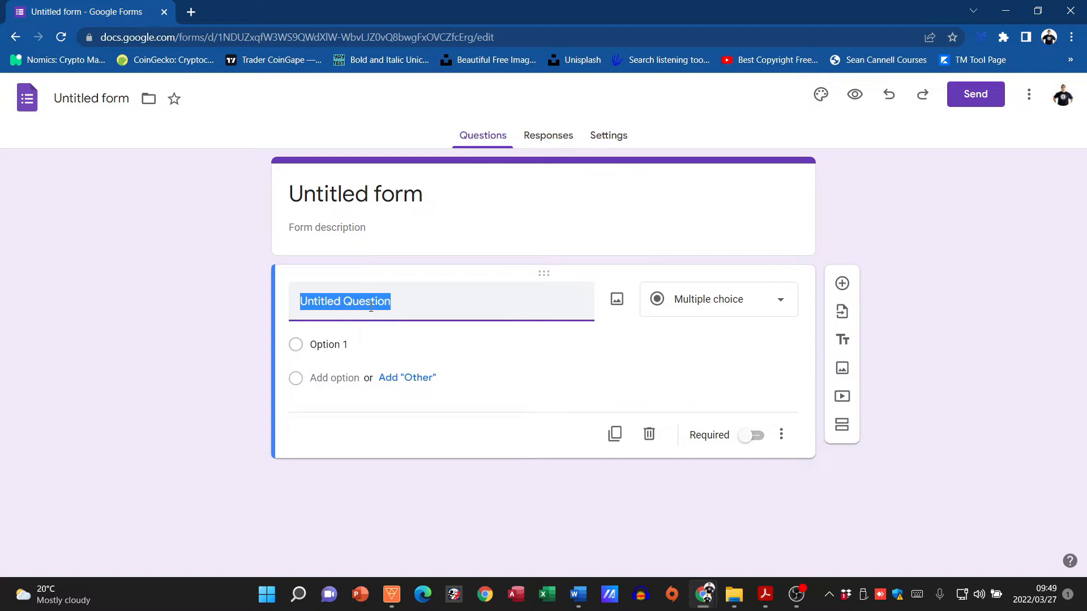
pyautogui.write('How')
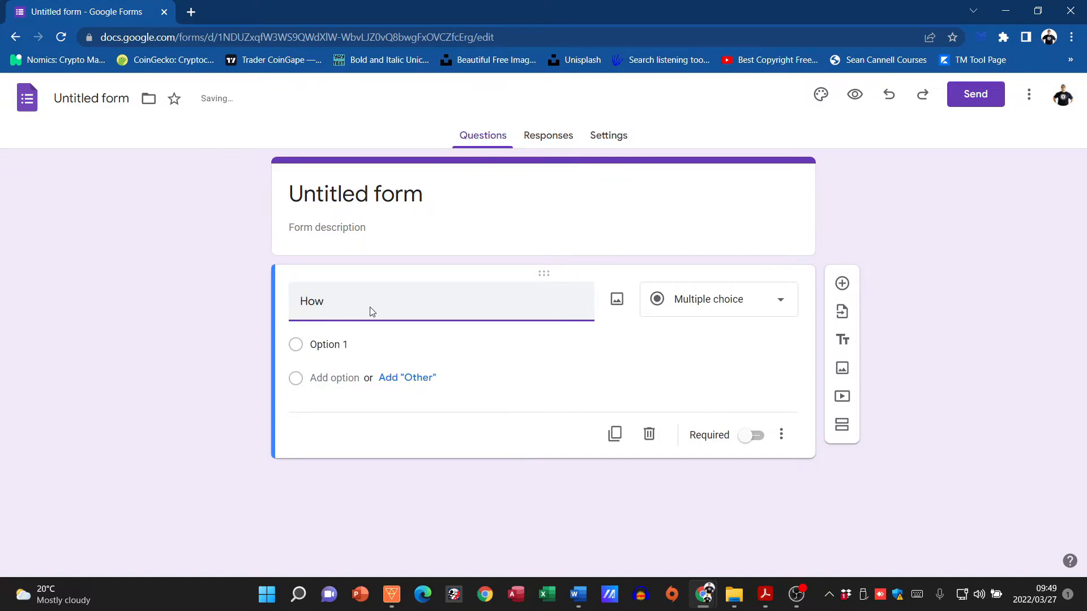
pyautogui.write(' old are you')
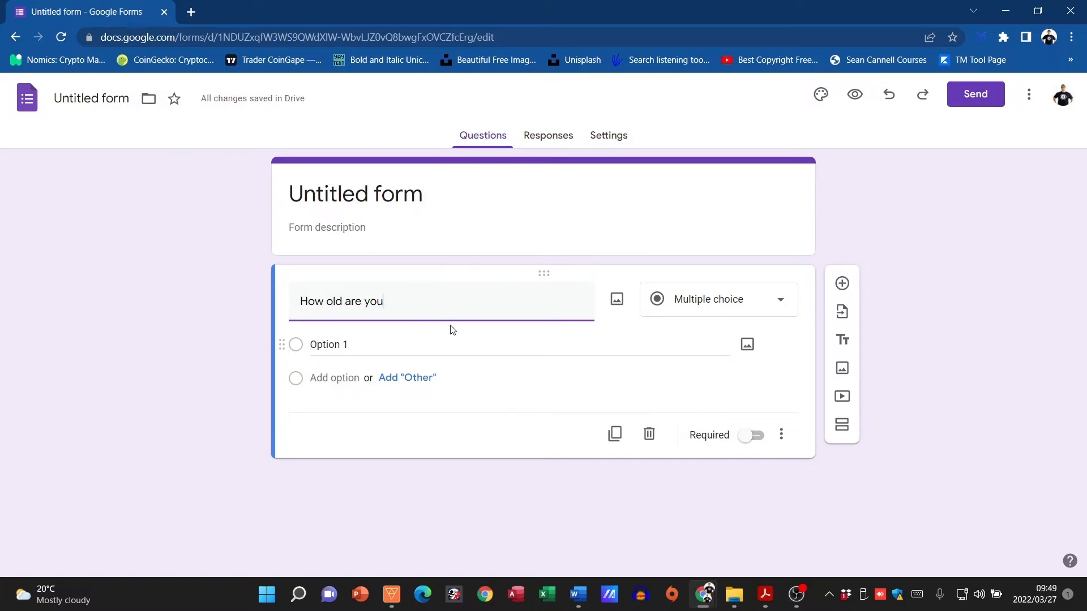
pyautogui.click(777, 307)
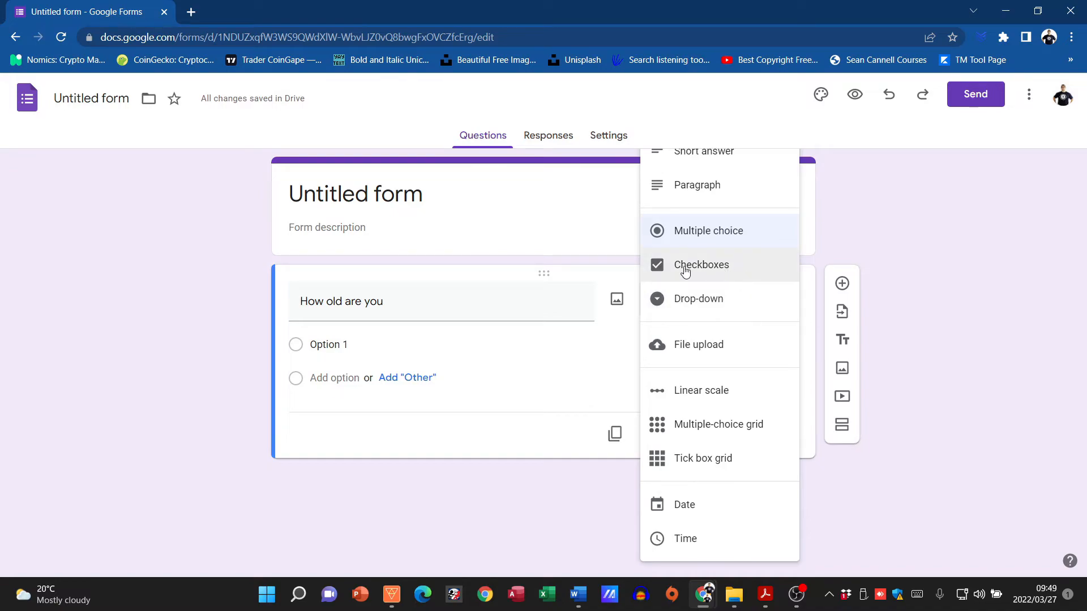
pyautogui.click(700, 300)
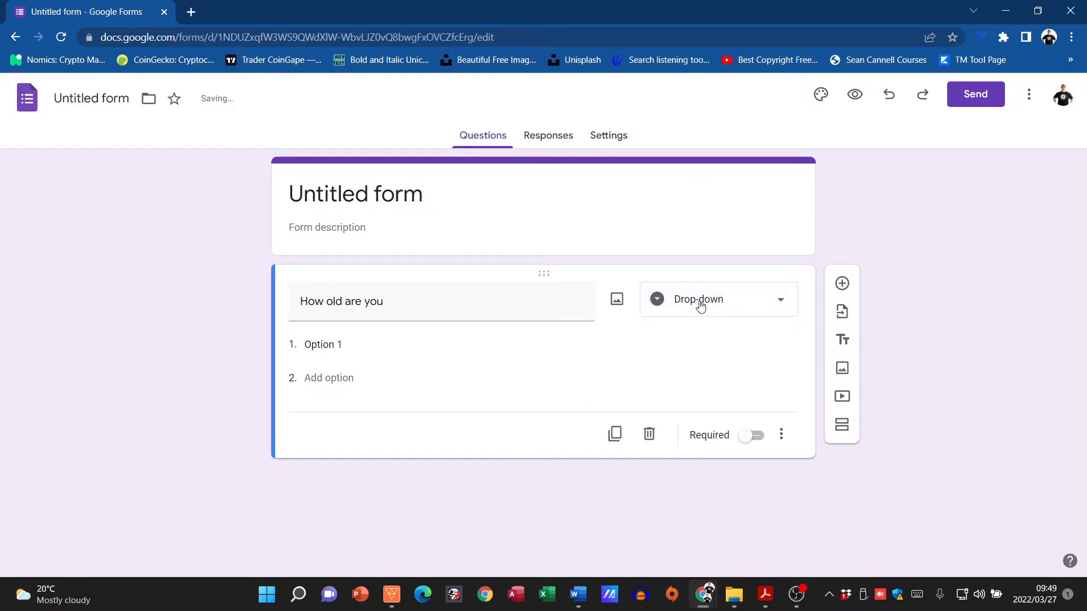
# - Enter 15-19 and 20-26 as the two choices of the "How old are you" question
pyautogui.click(356, 346)
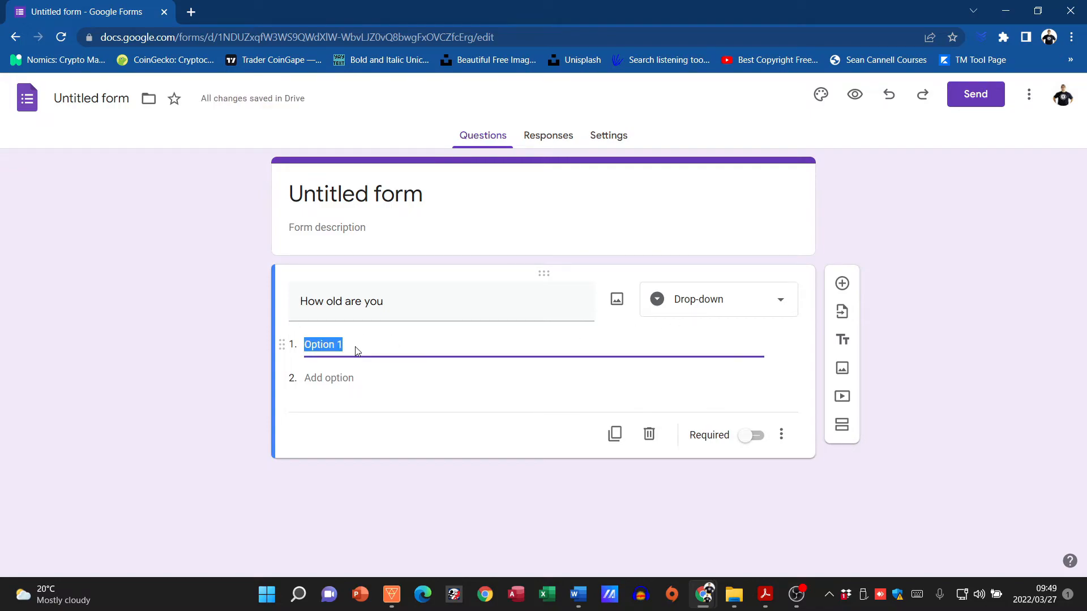
pyautogui.write('15-19')
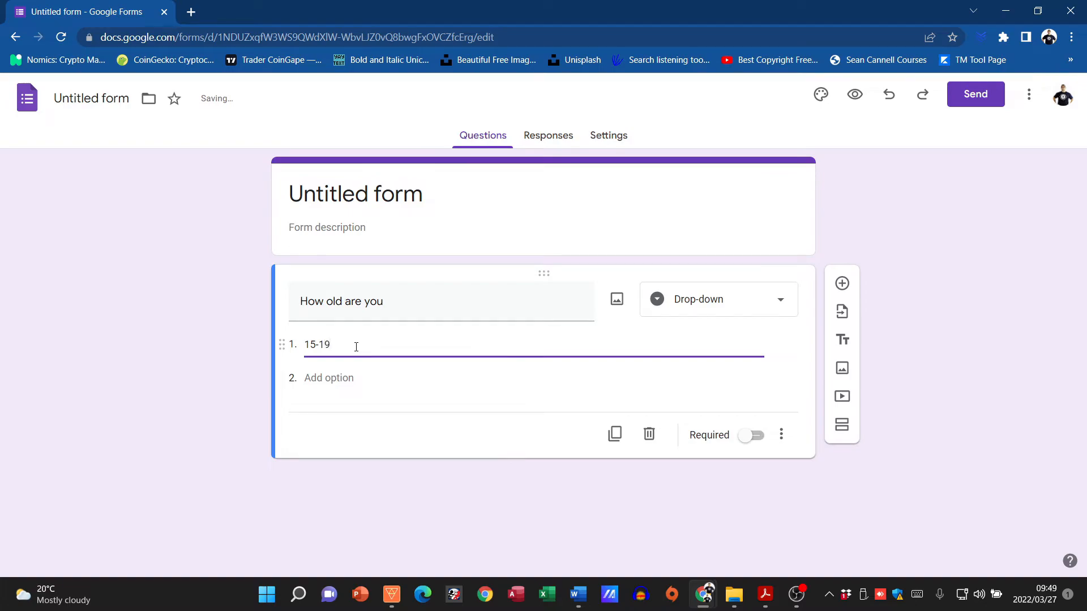
pyautogui.click(336, 378)
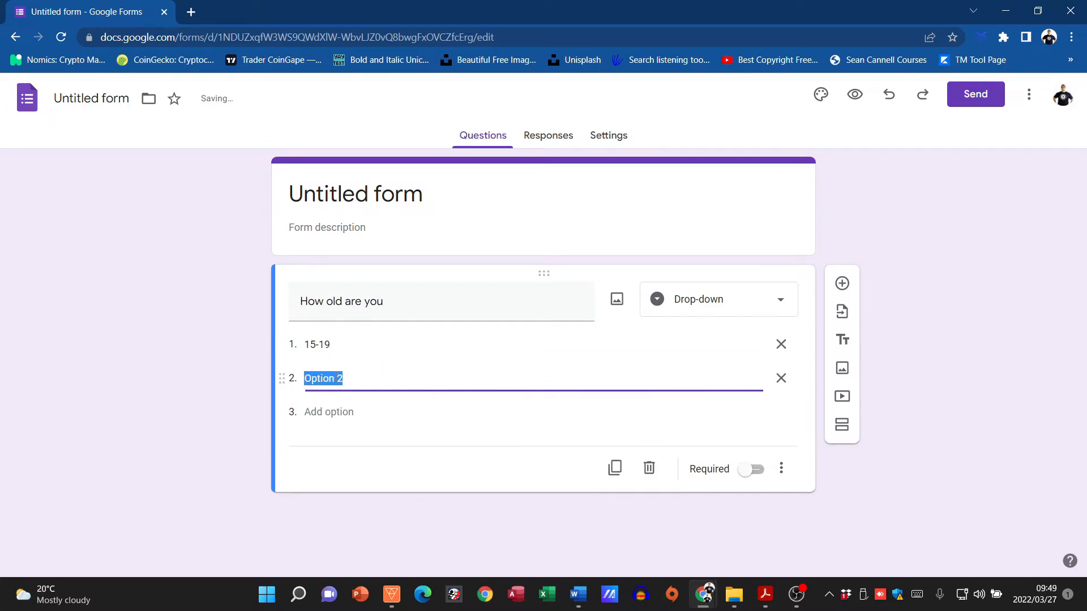
pyautogui.write('20-26')
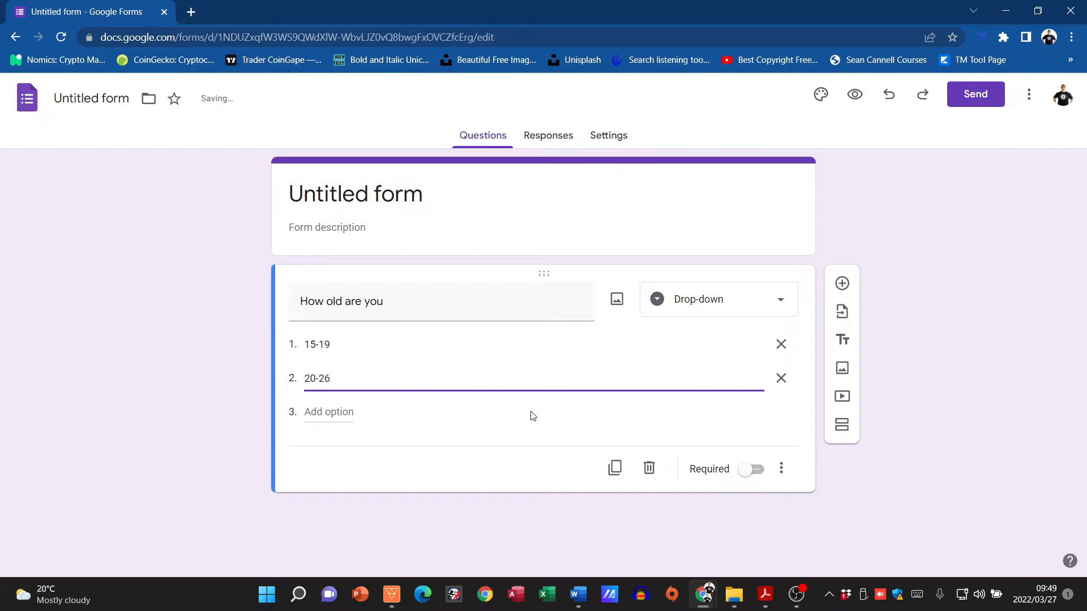
pyautogui.click(589, 433)
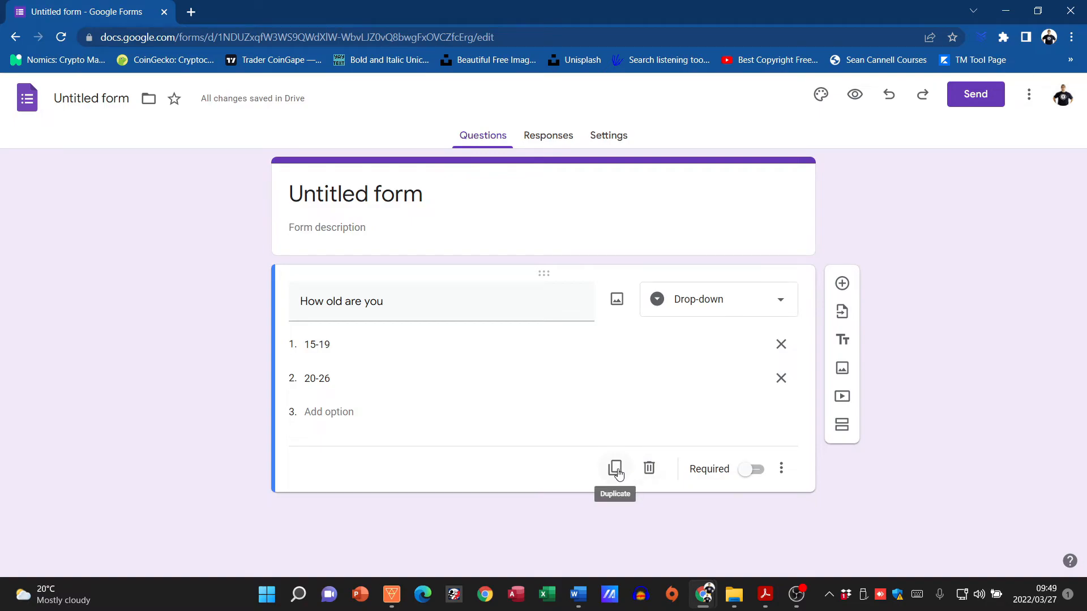
# - Make the "How old are you" question required and change the form's title to "Questionnaire"
pyautogui.click(752, 475)
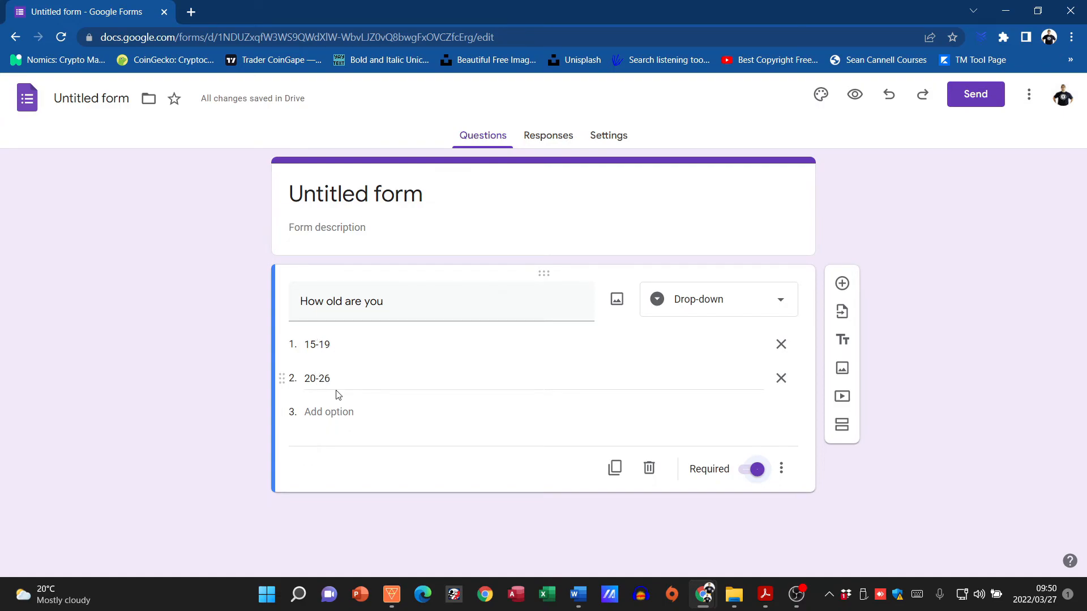
pyautogui.click(324, 194)
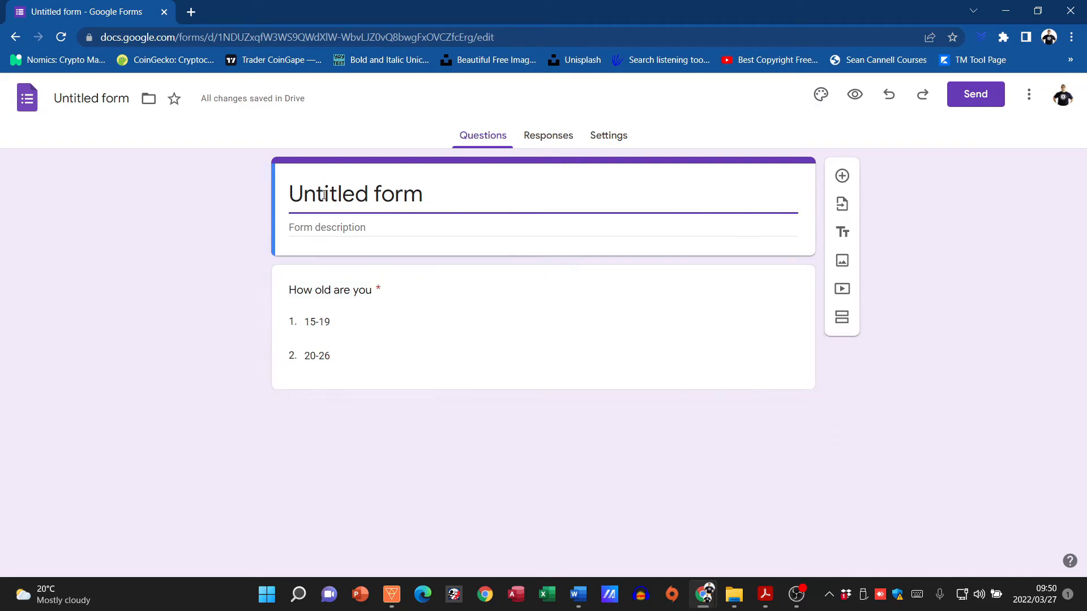
pyautogui.press('Delete')
pyautogui.press('Delete')
pyautogui.press('Delete')
pyautogui.press('Delete')
pyautogui.press('Delete')
pyautogui.press('Delete')
pyautogui.press('Delete')
pyautogui.press('Delete')
pyautogui.press('Delete')
pyautogui.press('Delete')
pyautogui.press('BackSpace')
pyautogui.press('BackSpace')
pyautogui.press('BackSpace')
pyautogui.write('Questionnaire')
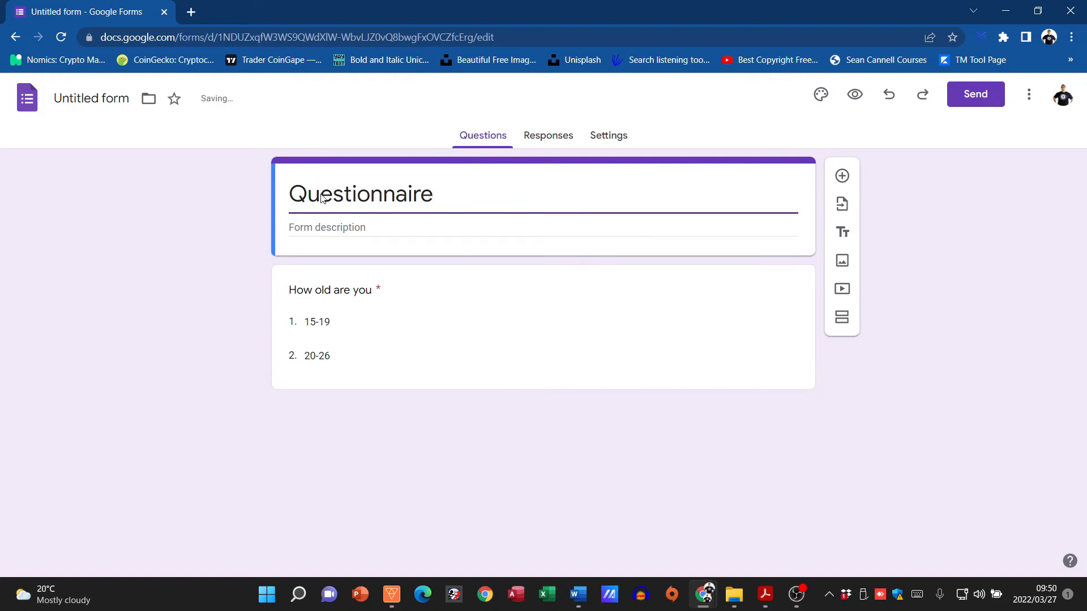
pyautogui.click(342, 232)
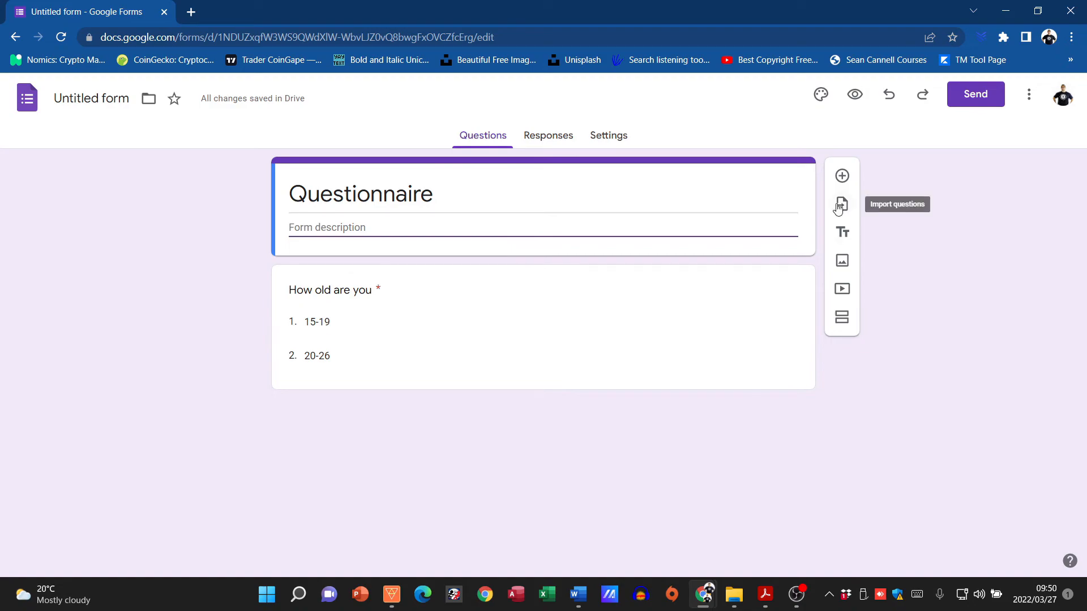
# - Look at the form's responses page, and preview the form to check the choices of the "How old are you" question
pyautogui.click(543, 135)
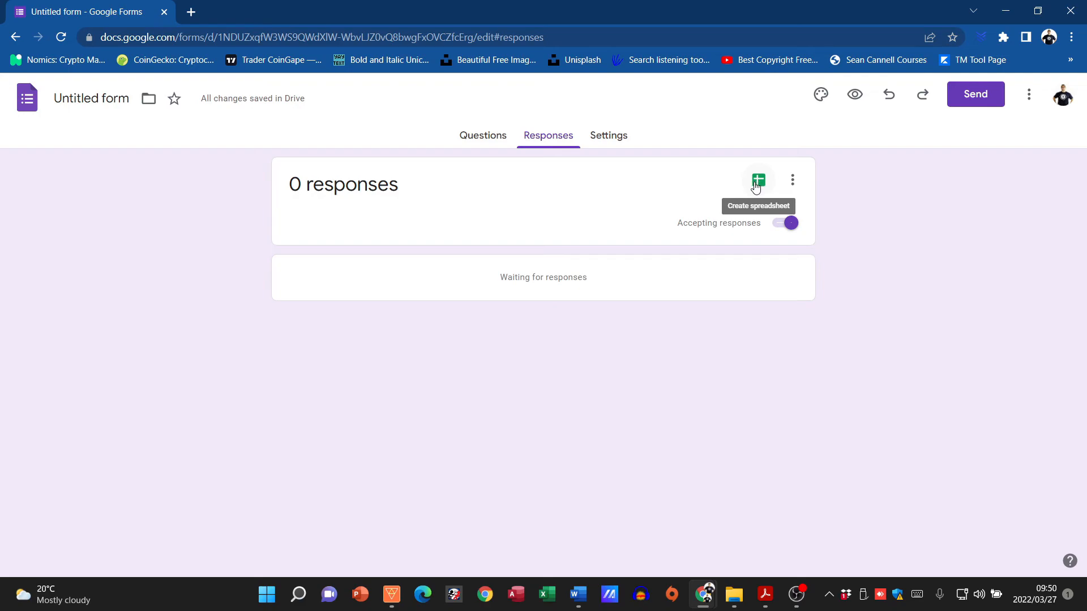
pyautogui.click(495, 134)
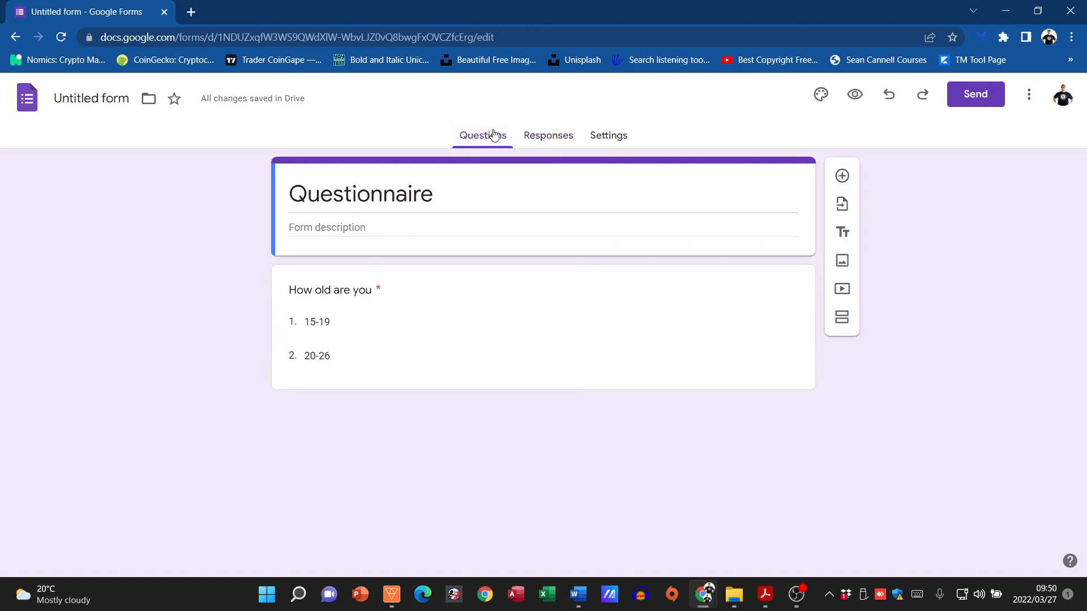
pyautogui.click(854, 96)
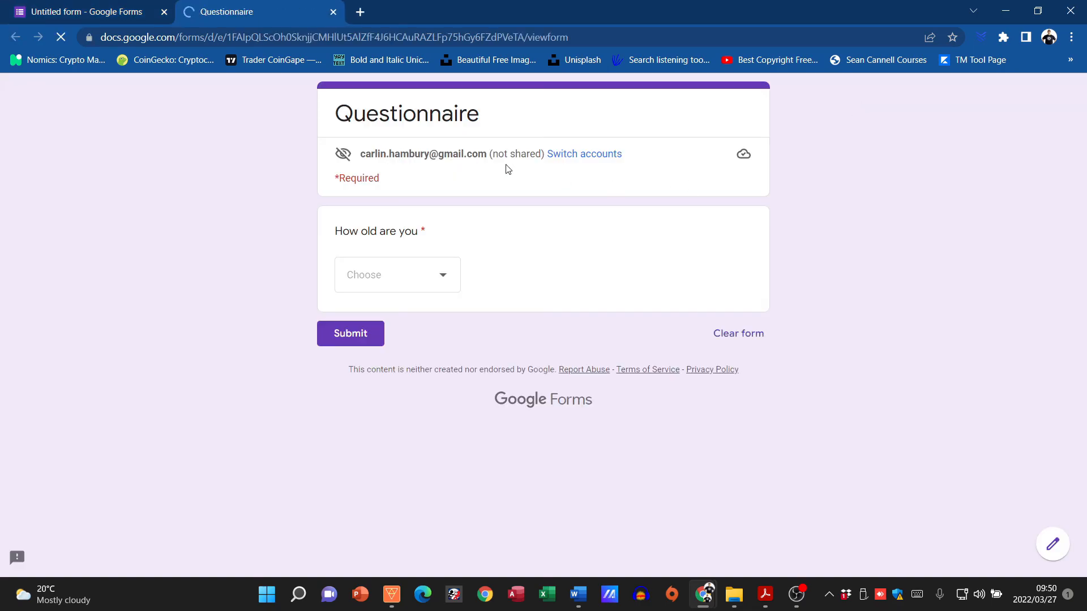
pyautogui.click(439, 277)
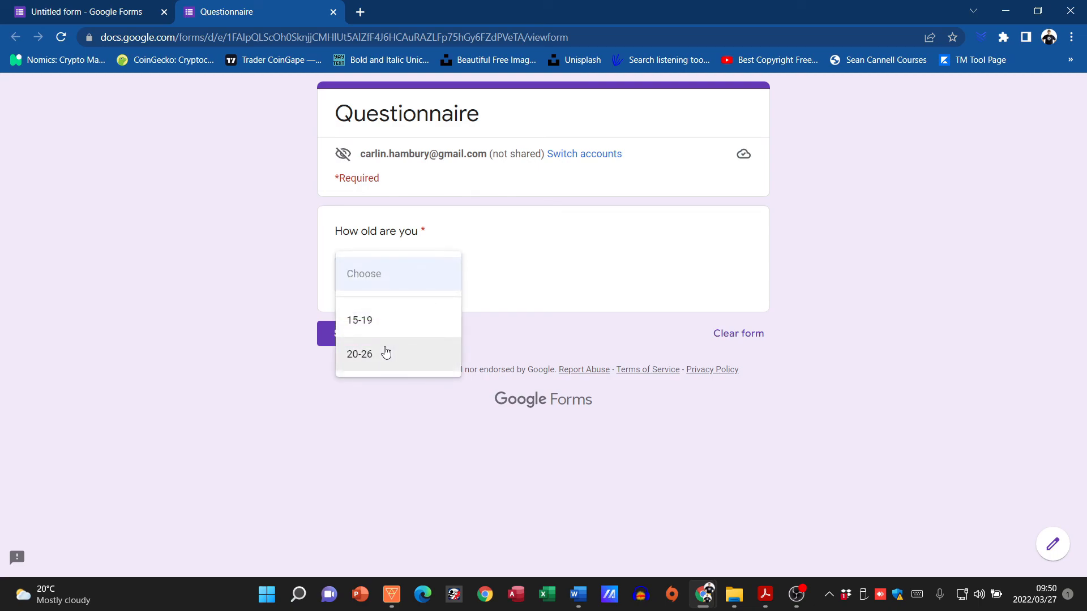
pyautogui.click(512, 283)
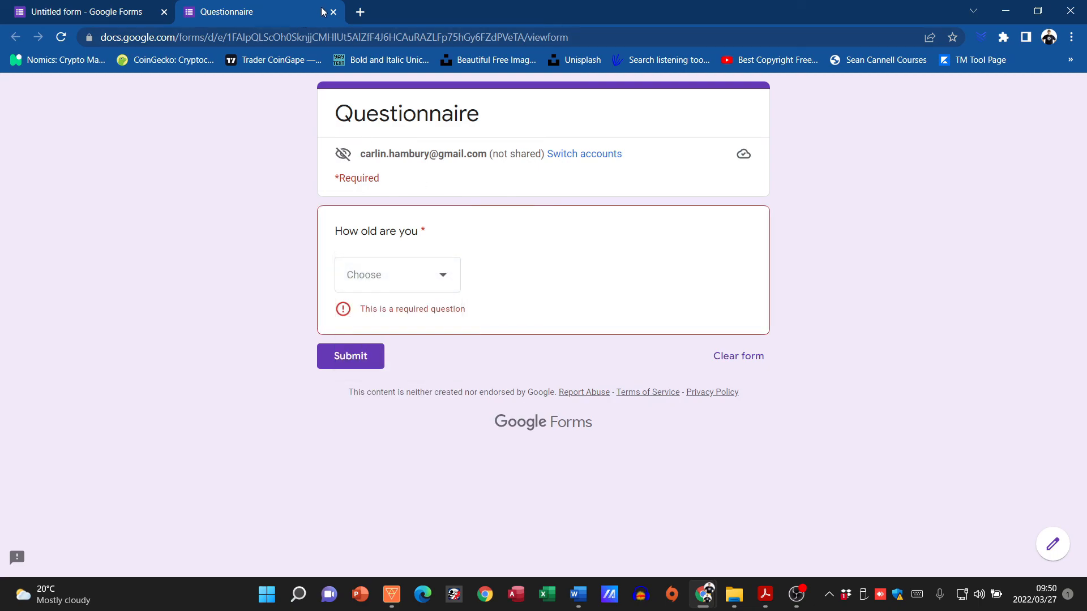